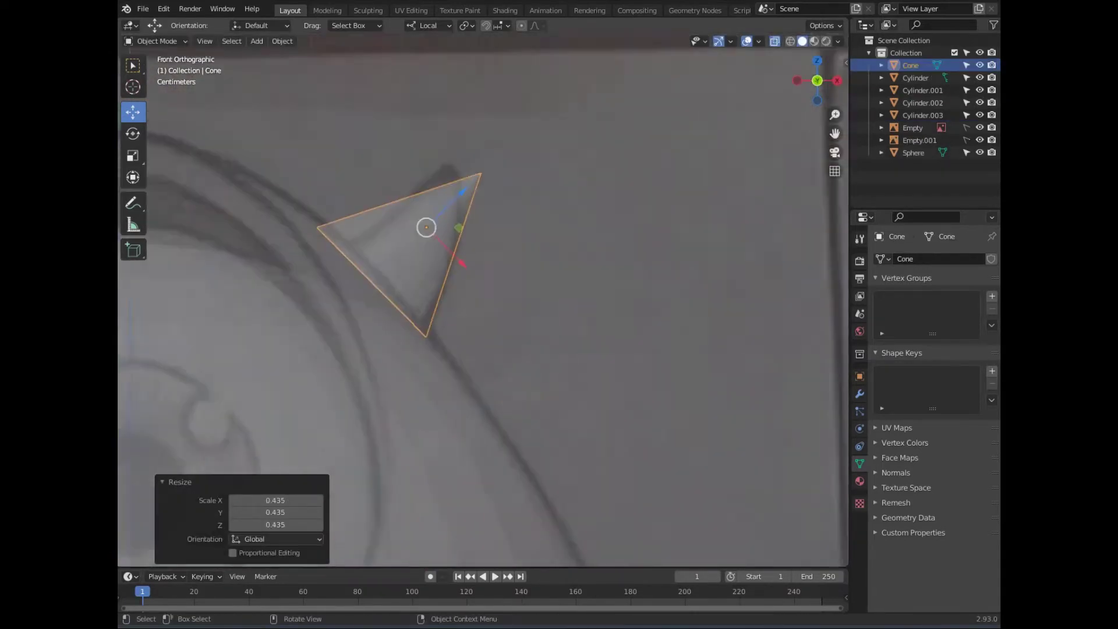
# In Edit Mode, extrude the cone's base ring and scale it wider to lengthen the horn
pyautogui.press('Tab')
pyautogui.press('g')
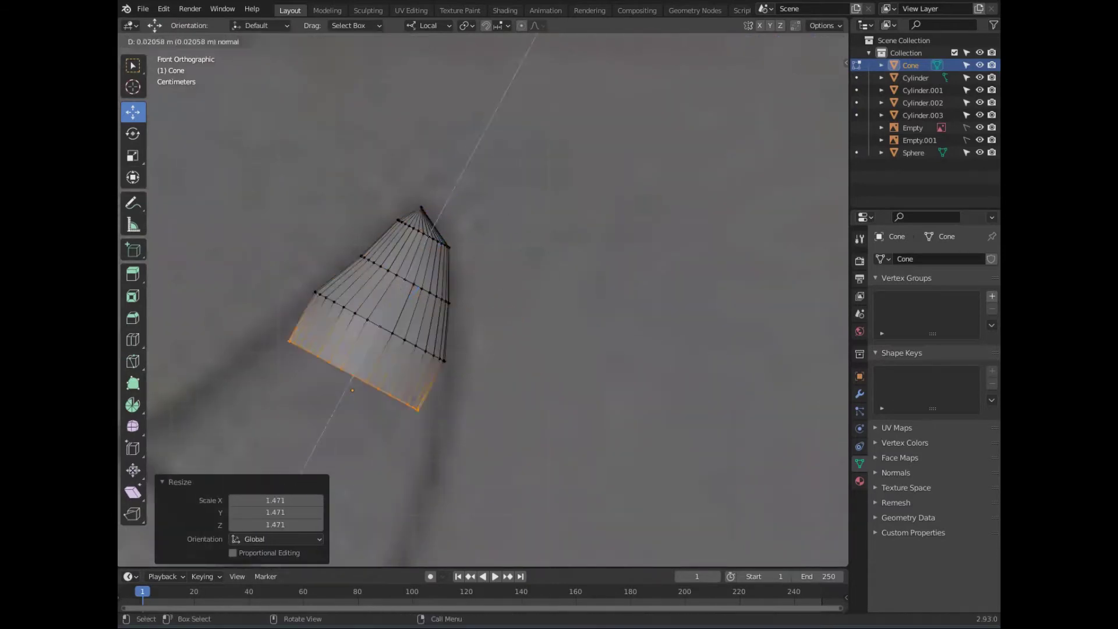
pyautogui.press('Return')
pyautogui.press('s')
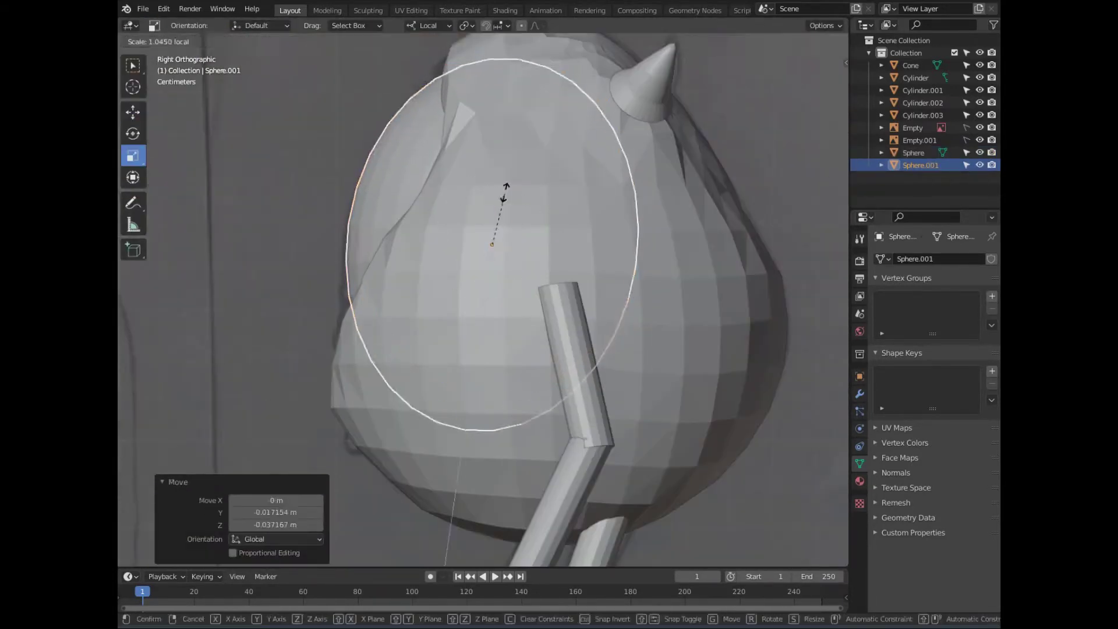
# Confirm the body sphere's new size and turn on X-ray with Alt+Z
pyautogui.click(504, 192)
pyautogui.hotkey('alt', 'z')
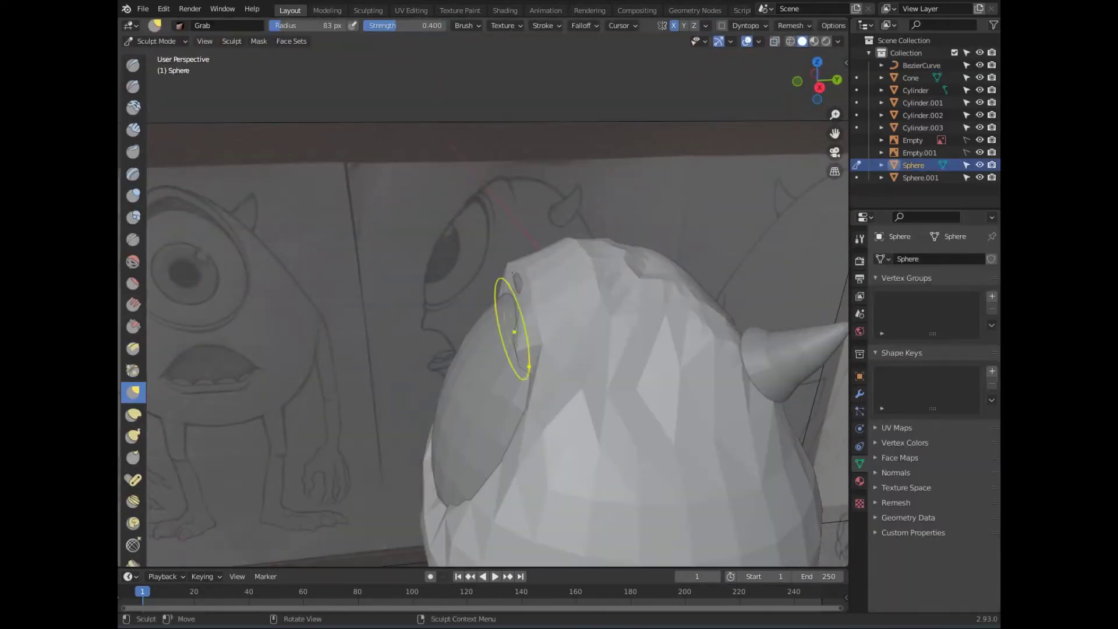
# Switch to the right-side orthographic view of the head
pyautogui.press('KP_3')
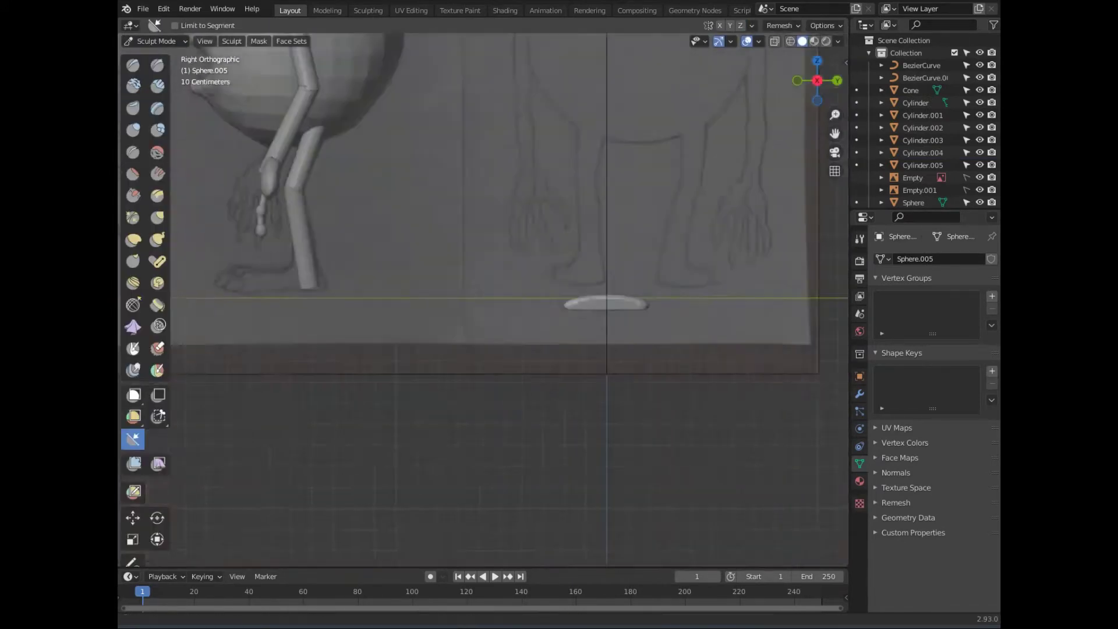
# Switch to the front orthographic view to position the finger
pyautogui.press('KP_1')
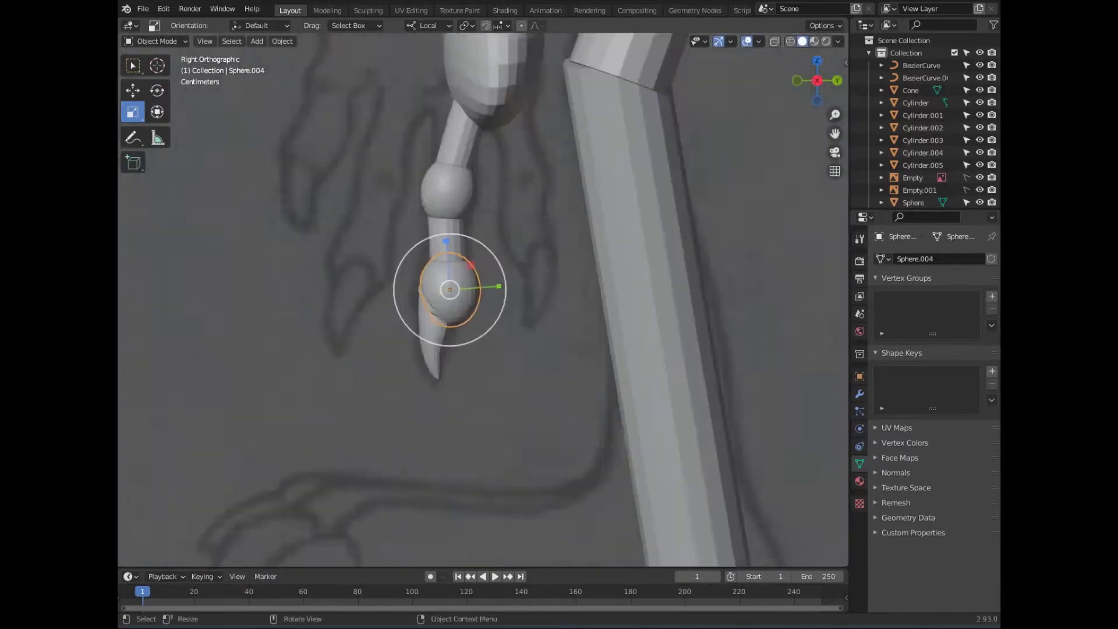
# Duplicate the clawed finger, move the copy beside the first and rotate it outward
pyautogui.press('KP_1')
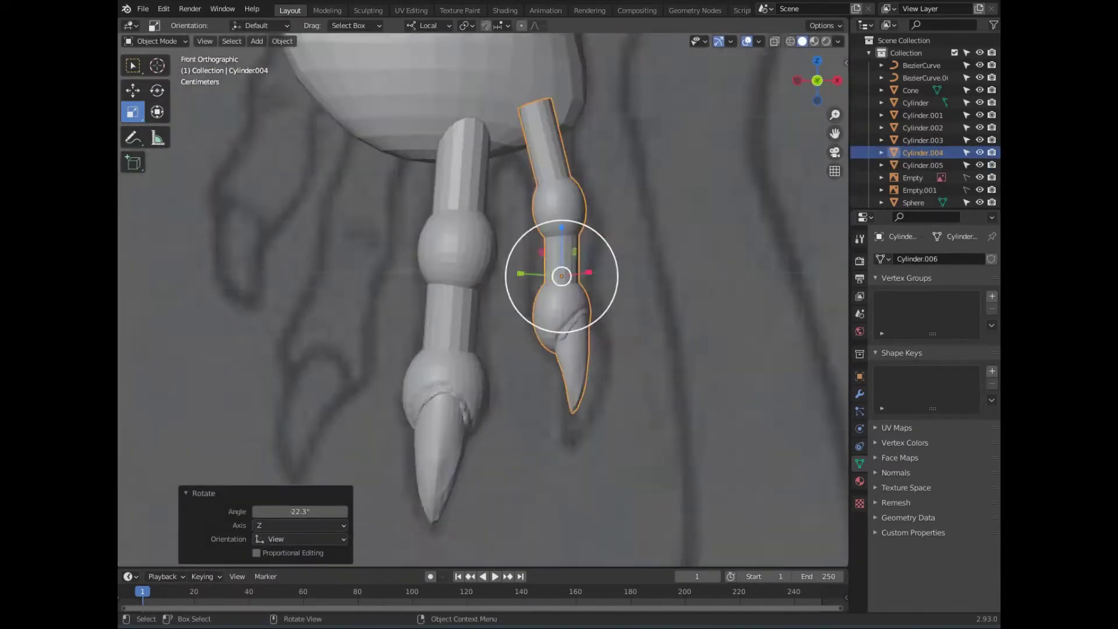
pyautogui.press('KP_3')
pyautogui.press('KP_1')
pyautogui.press('g')
pyautogui.press('KP_3')
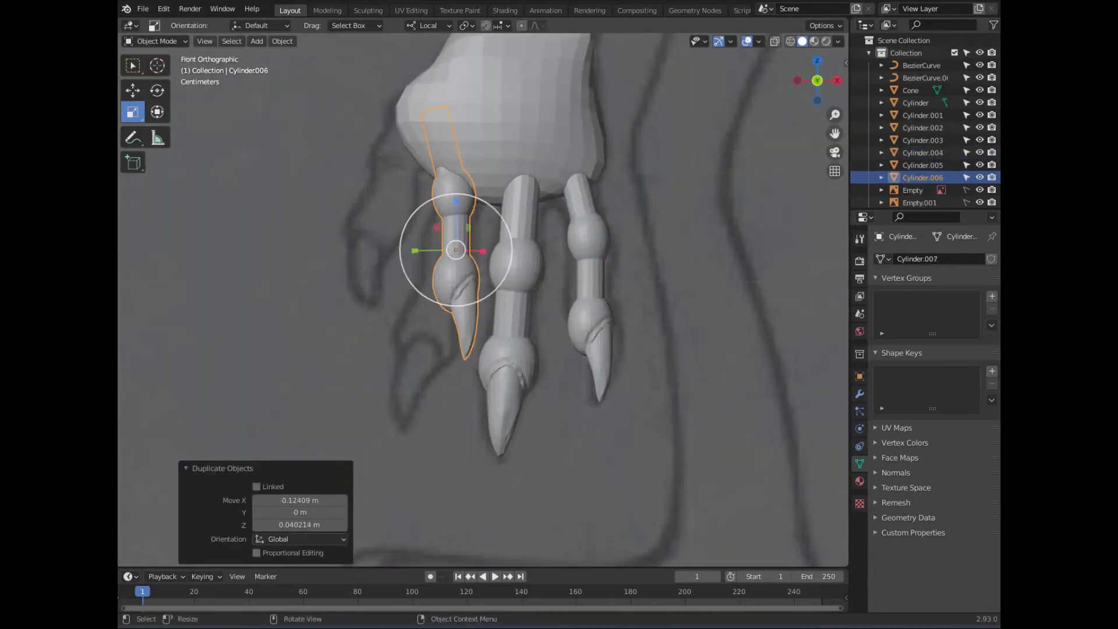
pyautogui.press('r')
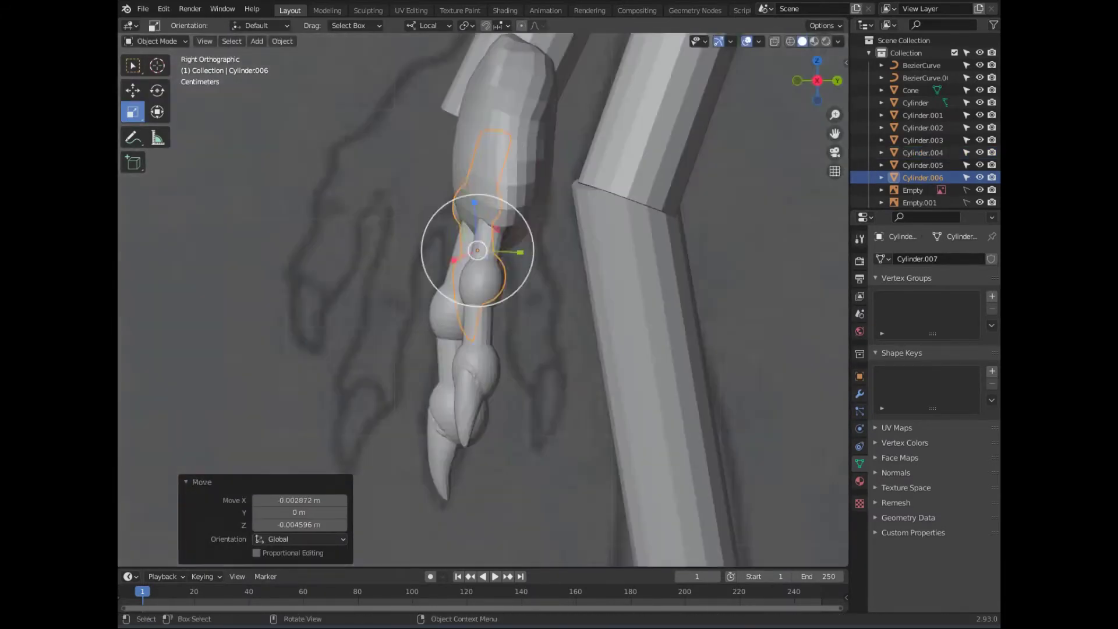
# Position the finger copy using back and top views, then orbit to check the hand
pyautogui.press('ctrl+KP_1')
pyautogui.press('g')
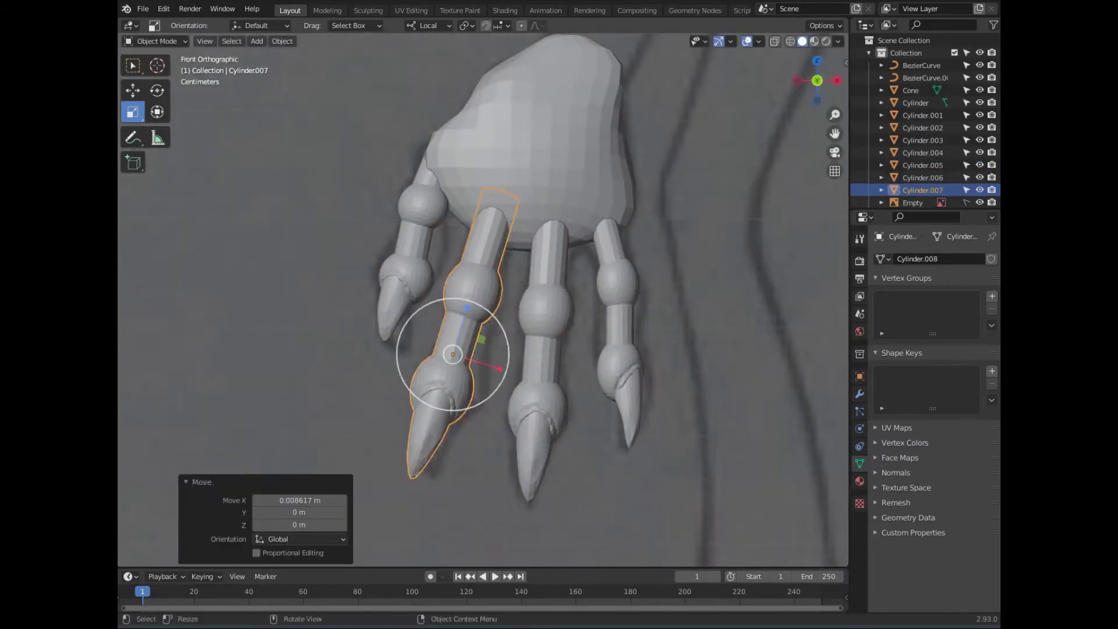
pyautogui.press('KP_7')
pyautogui.press('KP_1')
pyautogui.press('s')
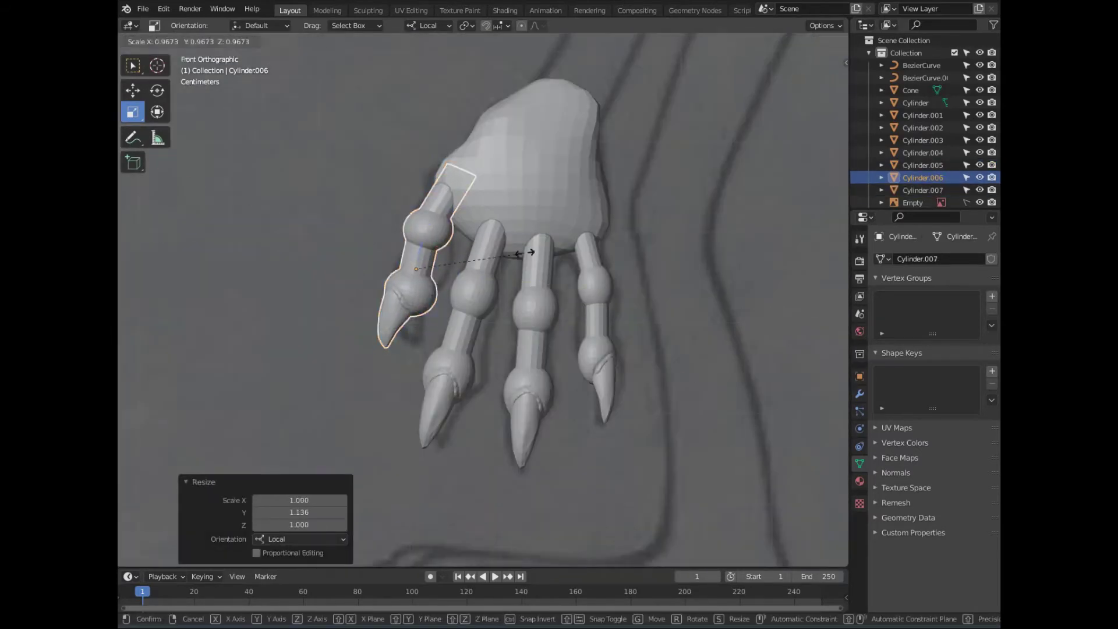
pyautogui.press('Escape')
pyautogui.moveTo(531, 253)
pyautogui.mouseDown(button='middle')
pyautogui.moveTo(443, 244)
pyautogui.moveTo(477, 233)
pyautogui.mouseUp(button='middle')
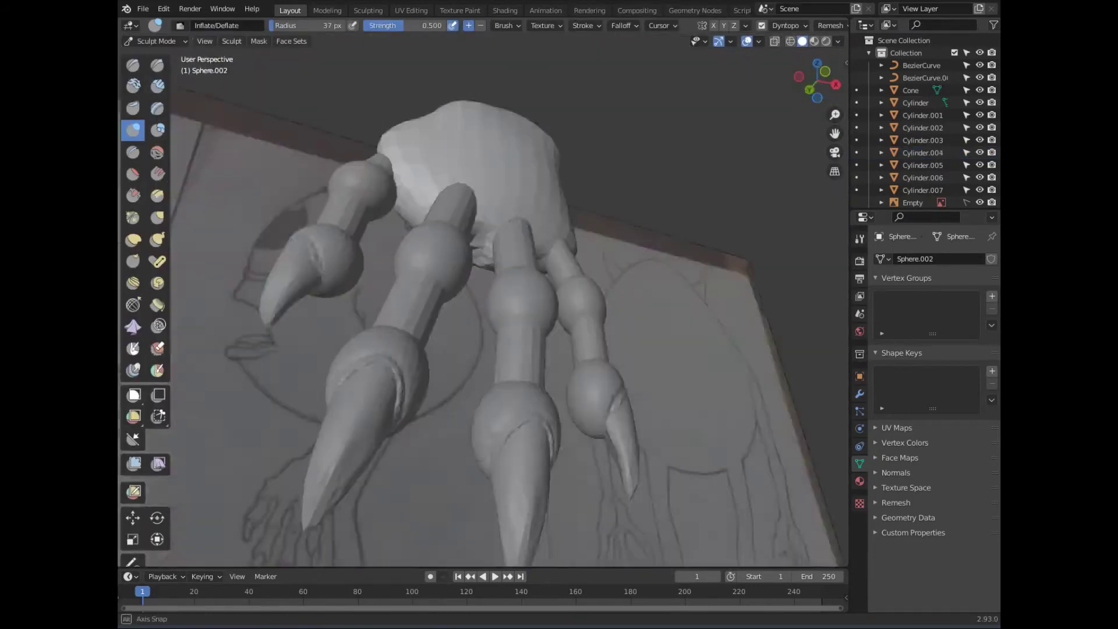
# Sculpt the palm with Clay Strips, checking the hand's underside and claw
pyautogui.moveTo(531, 406); pyautogui.dragTo(531, 406, button='middle')
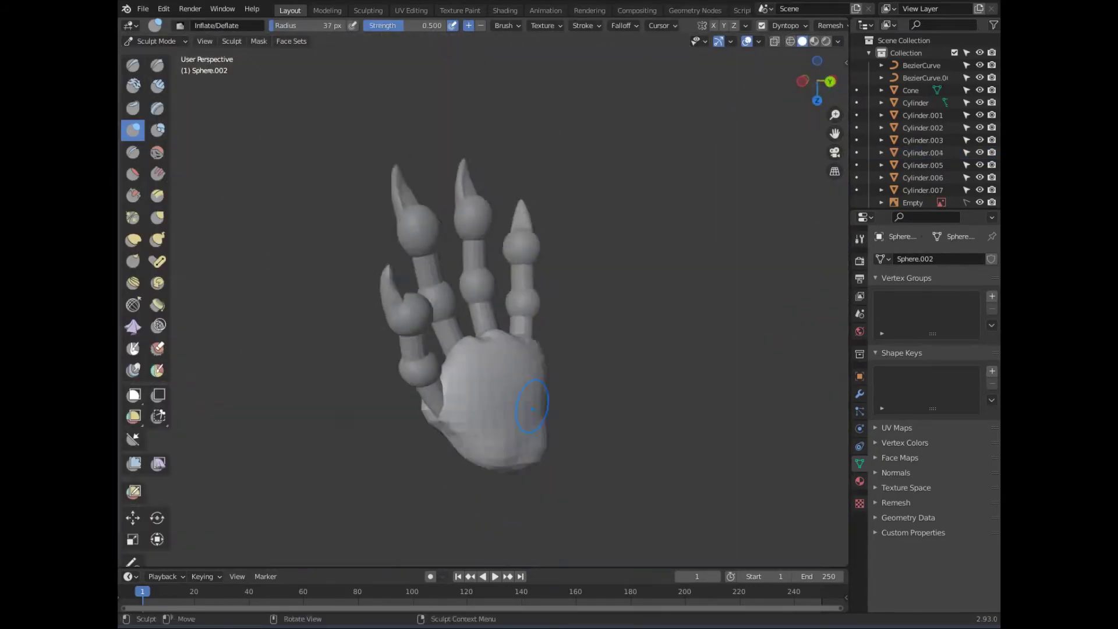
pyautogui.moveTo(552, 307); pyautogui.dragTo(552, 307, button='middle')
pyautogui.press('c')
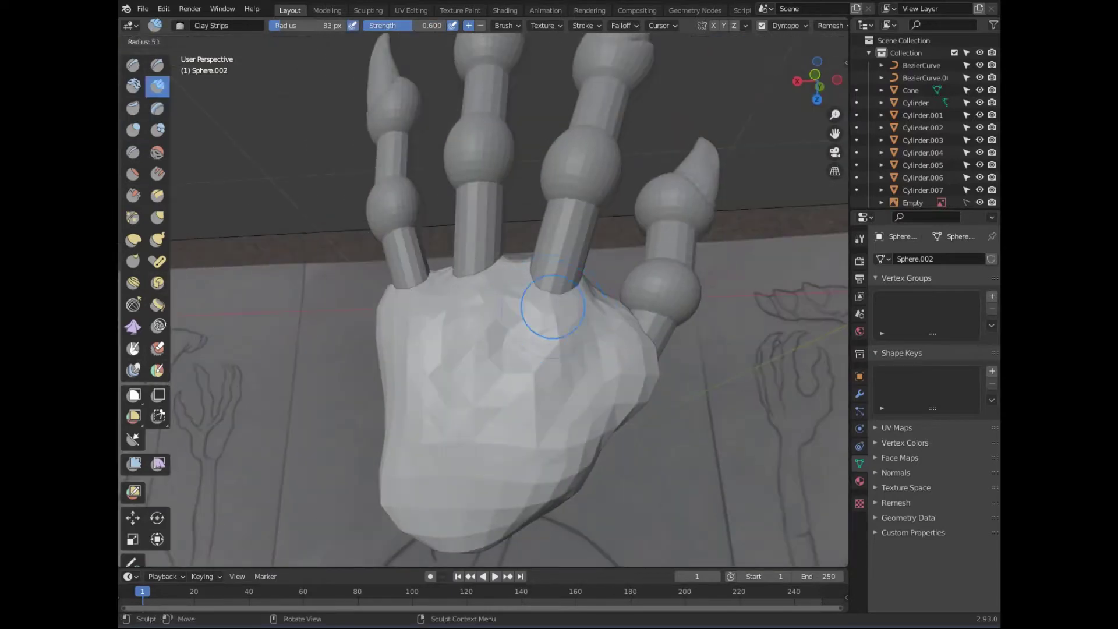
pyautogui.moveTo(479, 291); pyautogui.dragTo(576, 344, button='middle')
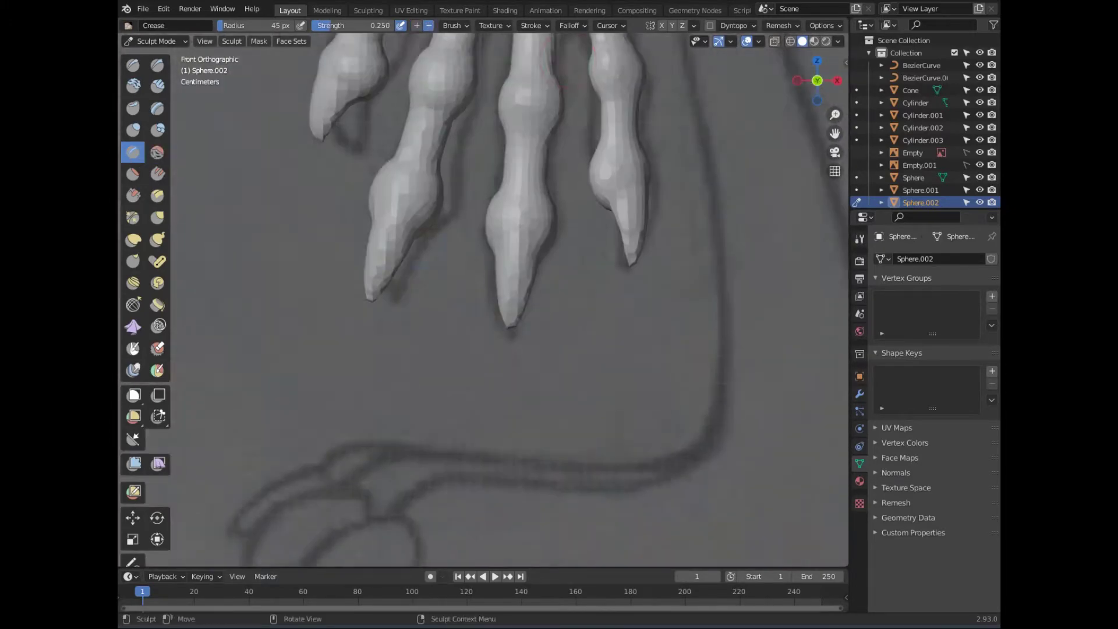
pyautogui.moveTo(512, 205); pyautogui.dragTo(524, 209, button='middle')
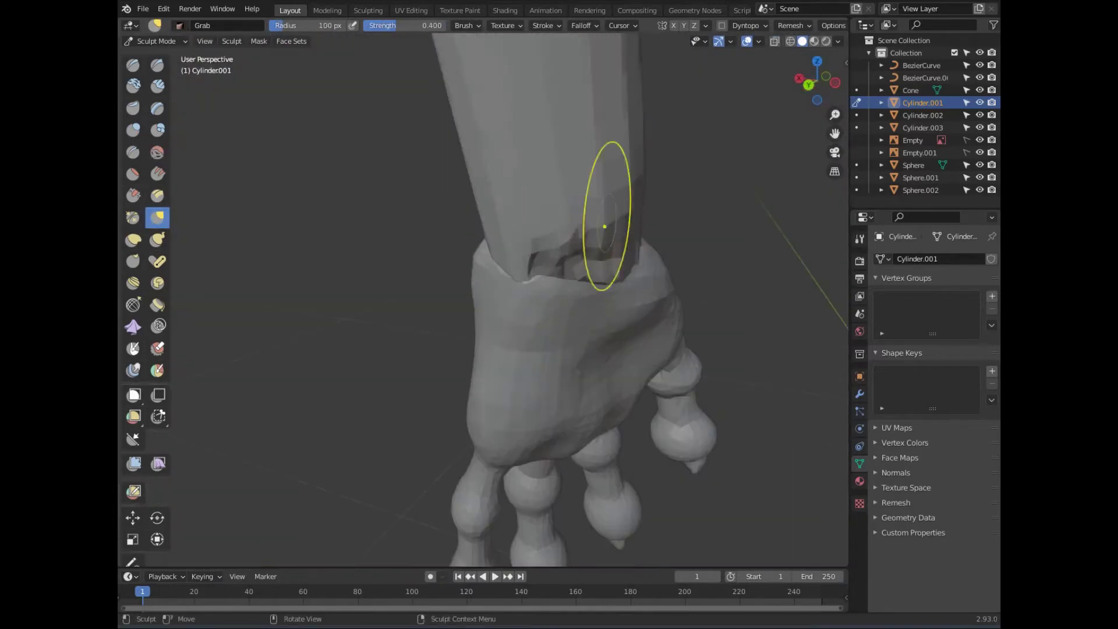
# Orbit and zoom around the arm to smooth the forearm
pyautogui.moveTo(605, 226); pyautogui.dragTo(519, 249, button='middle')
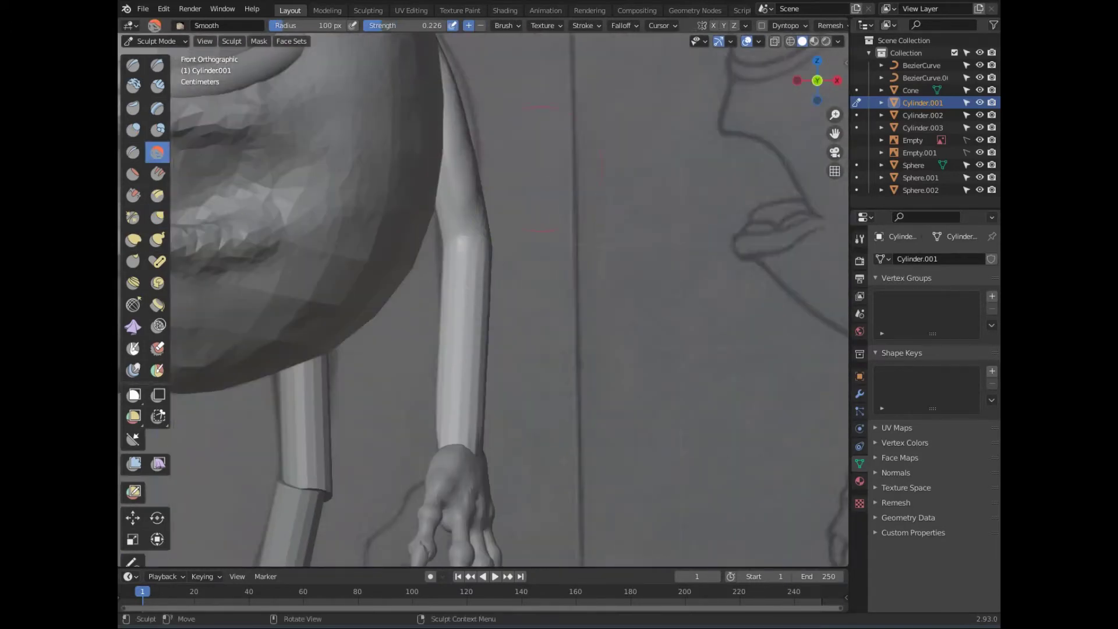
pyautogui.scroll(3, 516, 350)
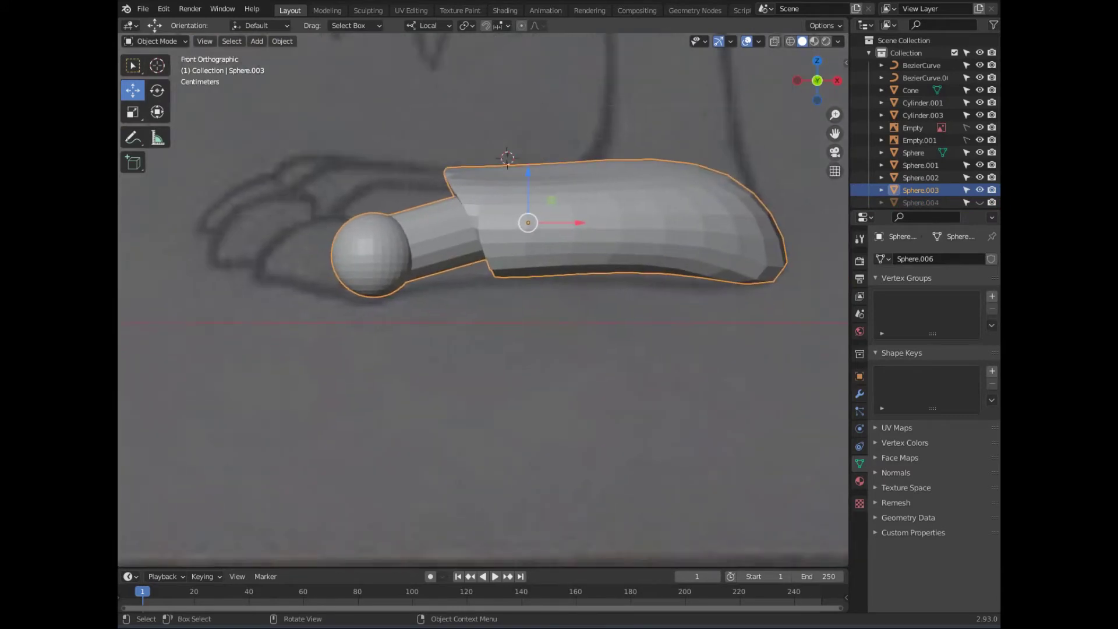
# Put the cone claw into Sculpt Mode with the Elastic Deform brush
pyautogui.click(159, 82)
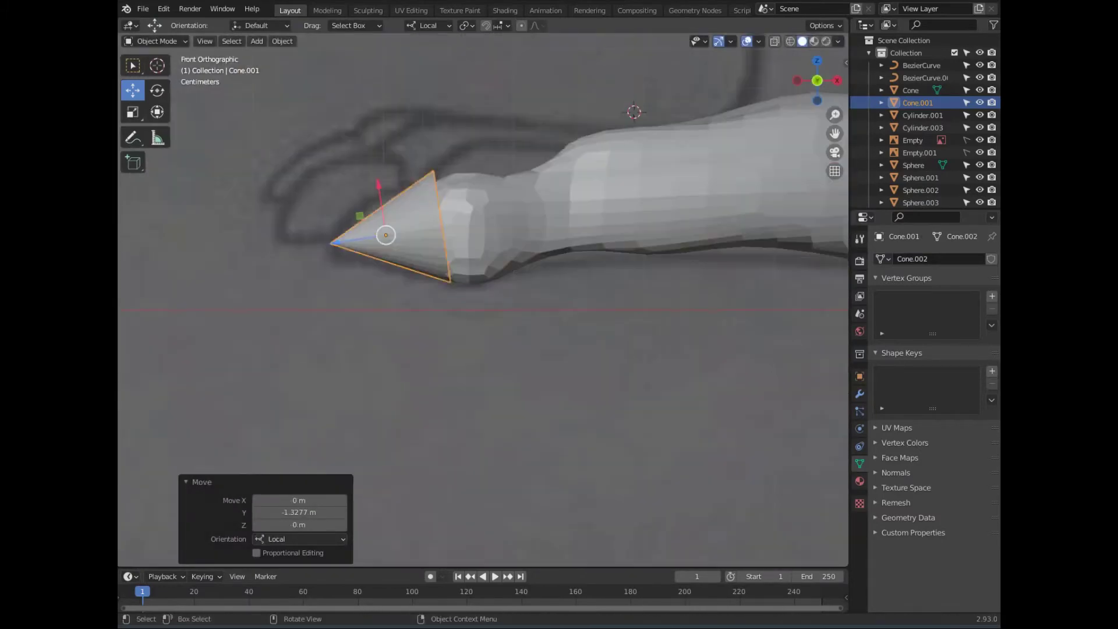
pyautogui.click(159, 83)
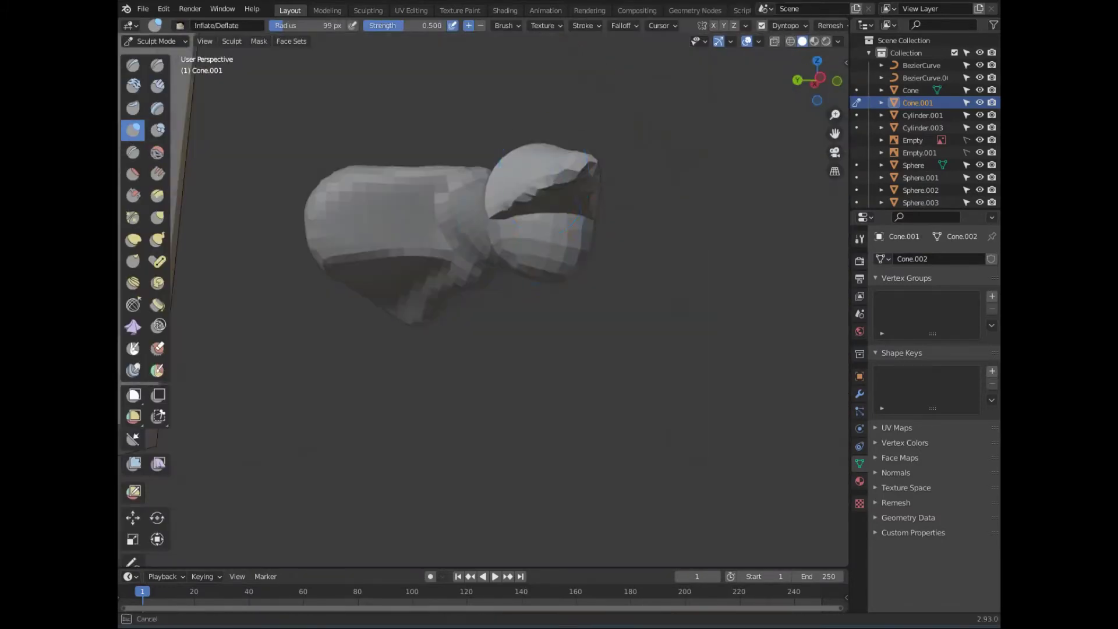
pyautogui.click(133, 239)
# Crease and smooth the foot's toe joints and claws, alternating Crease and Smooth brushes
pyautogui.press('ctrl+KP_1')
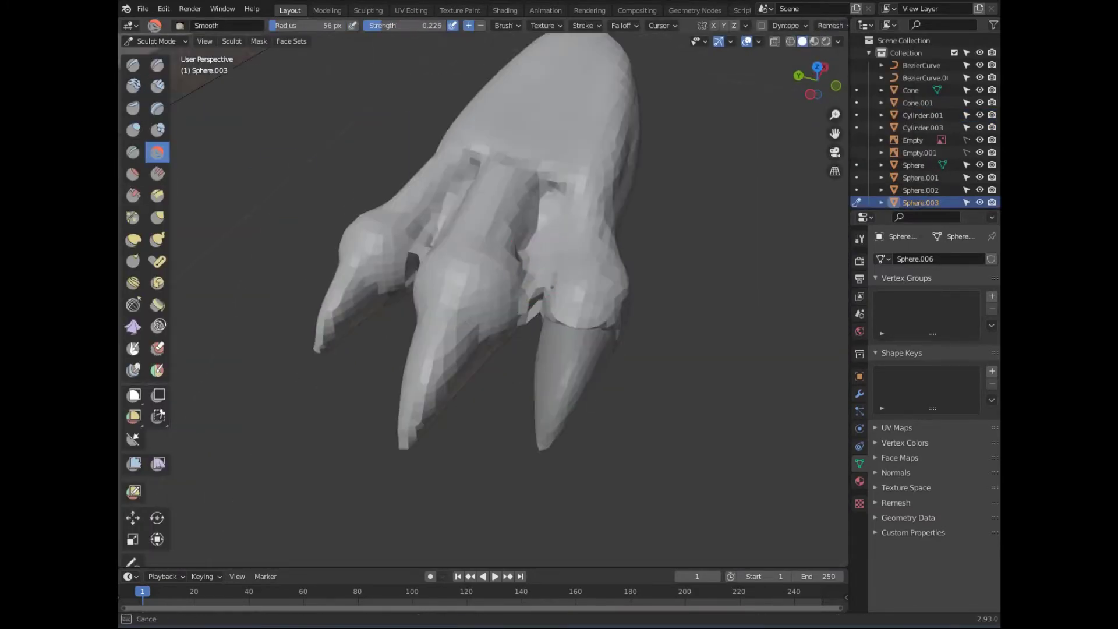
pyautogui.moveTo(559, 291)
pyautogui.mouseDown(button='middle')
pyautogui.moveTo(549, 242)
pyautogui.moveTo(462, 262)
pyautogui.moveTo(495, 280)
pyautogui.moveTo(483, 262)
pyautogui.moveTo(407, 280)
pyautogui.moveTo(373, 273)
pyautogui.moveTo(349, 250)
pyautogui.mouseUp(button='middle')
pyautogui.hotkey('shift', 'c')
pyautogui.hotkey('shift', 's')
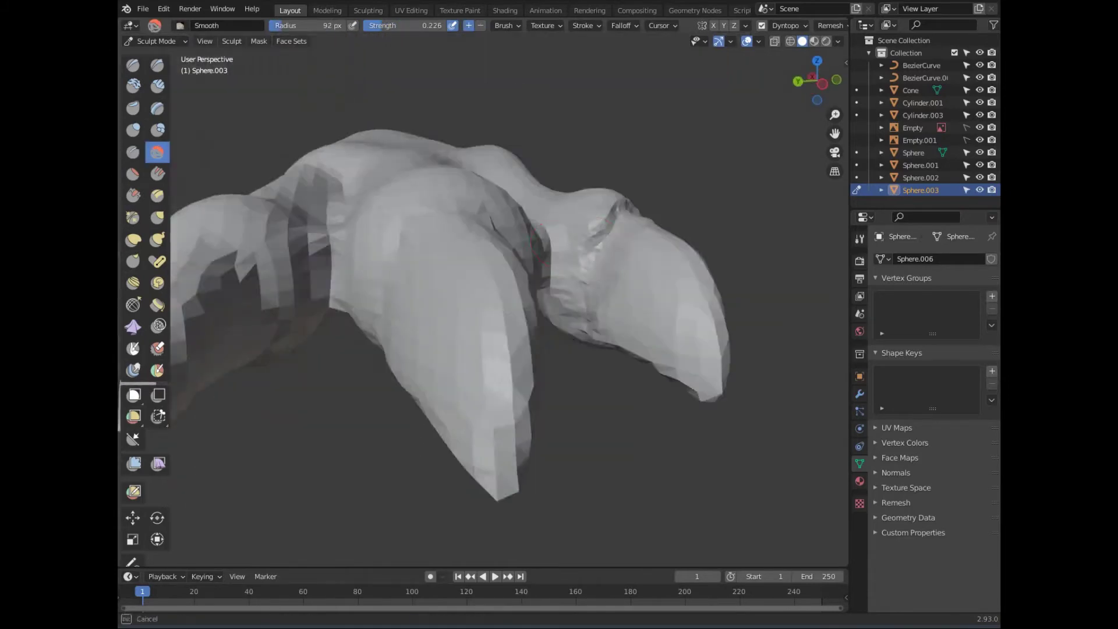
pyautogui.moveTo(408, 279)
pyautogui.mouseDown(button='middle')
pyautogui.moveTo(611, 229)
pyautogui.moveTo(416, 311)
pyautogui.moveTo(477, 302)
pyautogui.moveTo(524, 280)
pyautogui.moveTo(570, 291)
pyautogui.moveTo(531, 249)
pyautogui.moveTo(566, 274)
pyautogui.moveTo(425, 295)
pyautogui.moveTo(465, 279)
pyautogui.moveTo(416, 192)
pyautogui.moveTo(460, 232)
pyautogui.mouseUp(button='middle')
pyautogui.hotkey('shift', 's')
pyautogui.hotkey('shift', 's')
pyautogui.hotkey('shift', 'c')
pyautogui.hotkey('shift', 's')
pyautogui.hotkey('shift', 'c')
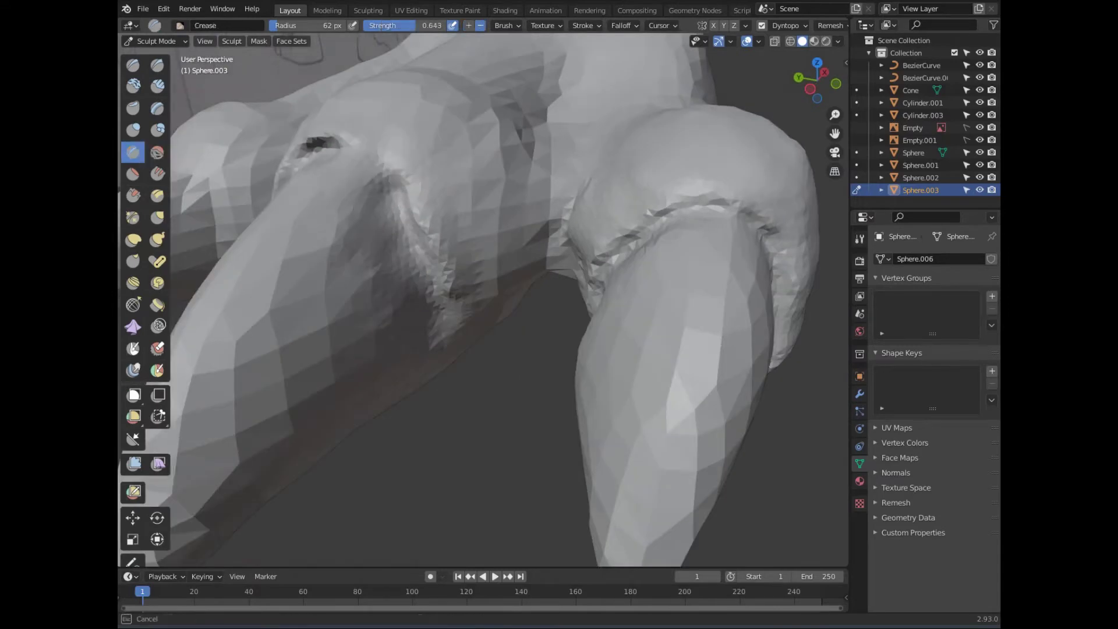
pyautogui.hotkey('shift', 's')
pyautogui.moveTo(399, 187)
pyautogui.mouseDown(button='middle')
pyautogui.moveTo(374, 199)
pyautogui.moveTo(408, 209)
pyautogui.moveTo(403, 198)
pyautogui.mouseUp(button='middle')
pyautogui.hotkey('shift', 'c')
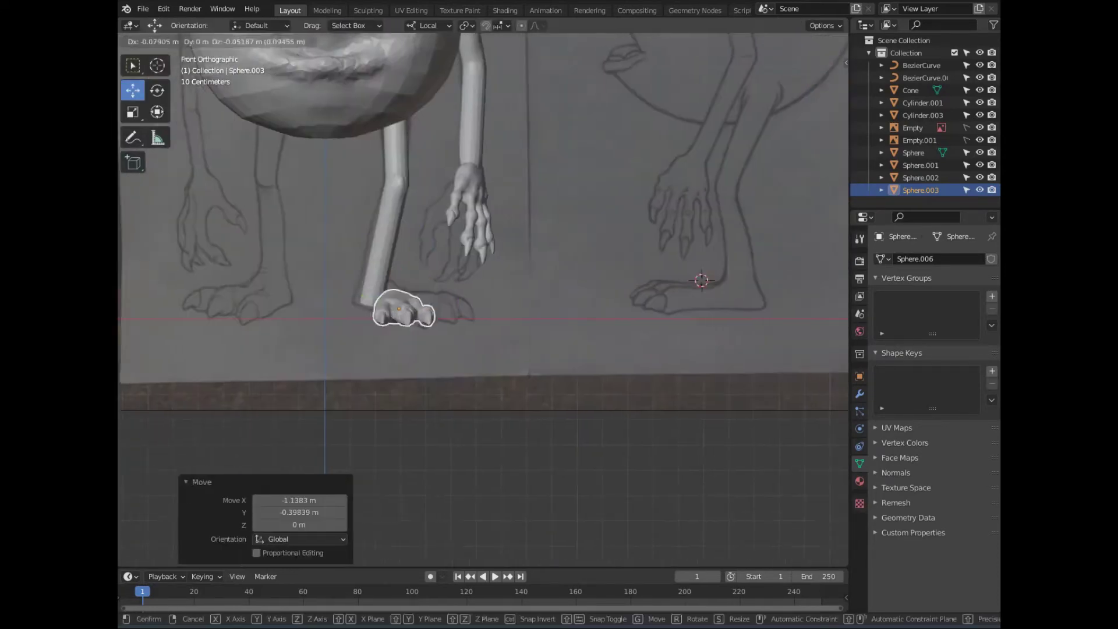
# Smooth the leg and paw around the claws with the Smooth brush
pyautogui.hotkey('shift', 's')
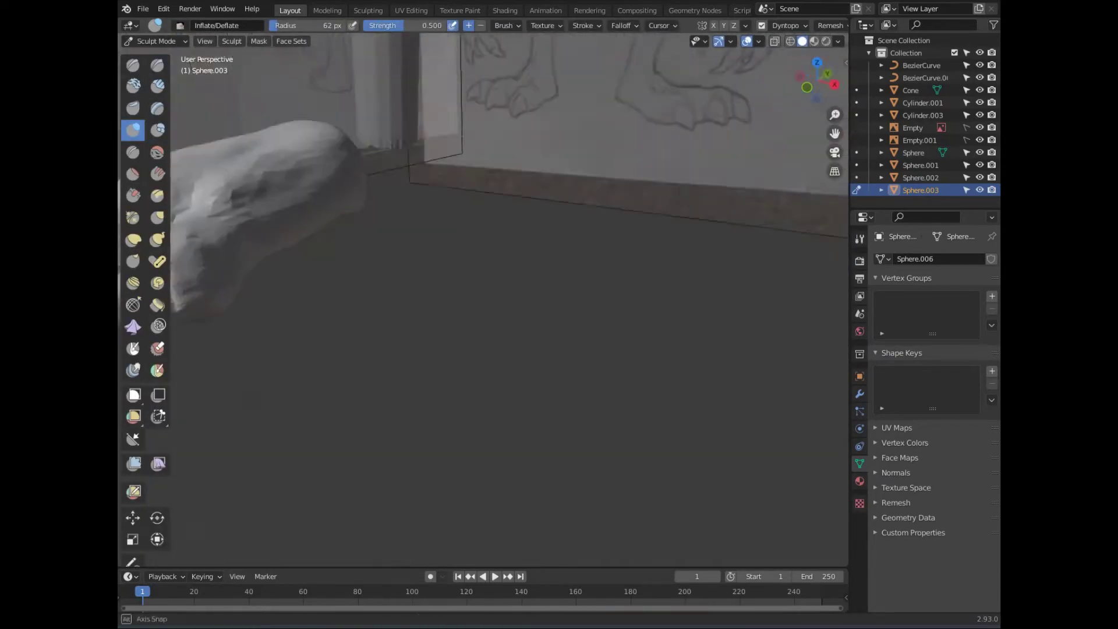
pyautogui.moveTo(483, 302); pyautogui.dragTo(443, 291, button='middle')
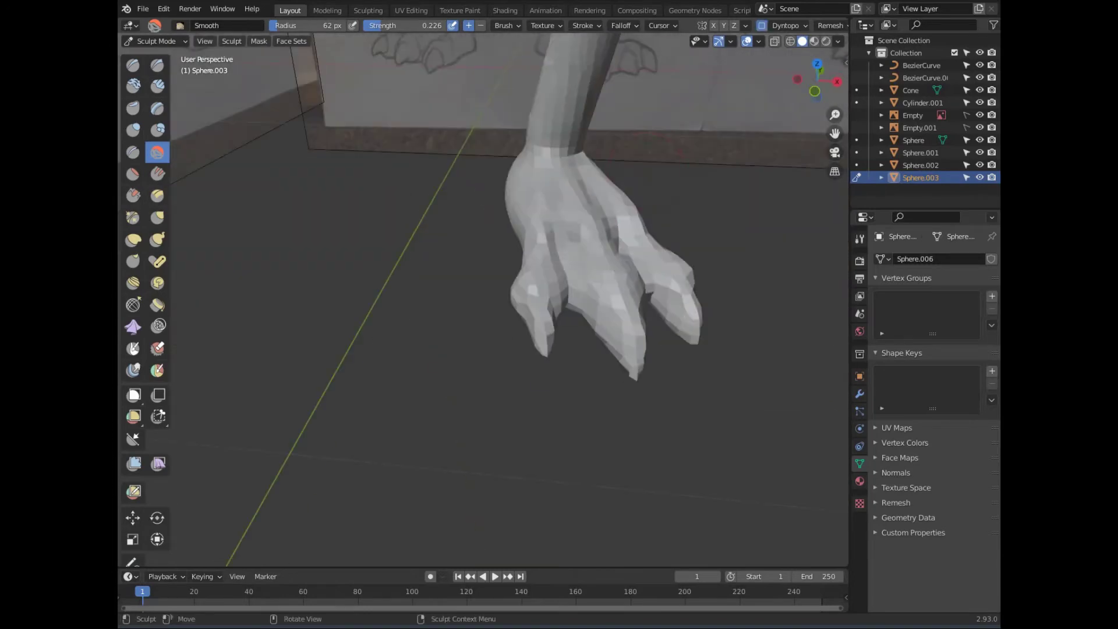
pyautogui.hotkey('shift', 's')
pyautogui.moveTo(496, 168)
pyautogui.mouseDown(button='middle')
pyautogui.moveTo(455, 186)
pyautogui.moveTo(500, 233)
pyautogui.mouseUp(button='middle')
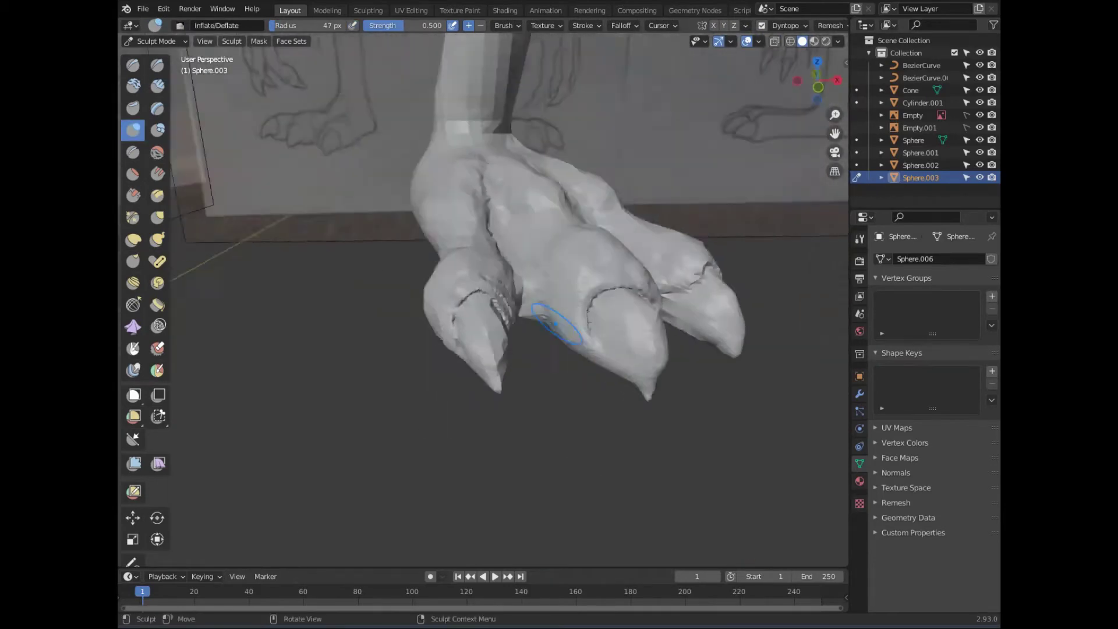
pyautogui.press('s')
pyautogui.moveTo(556, 325); pyautogui.dragTo(589, 303, button='middle')
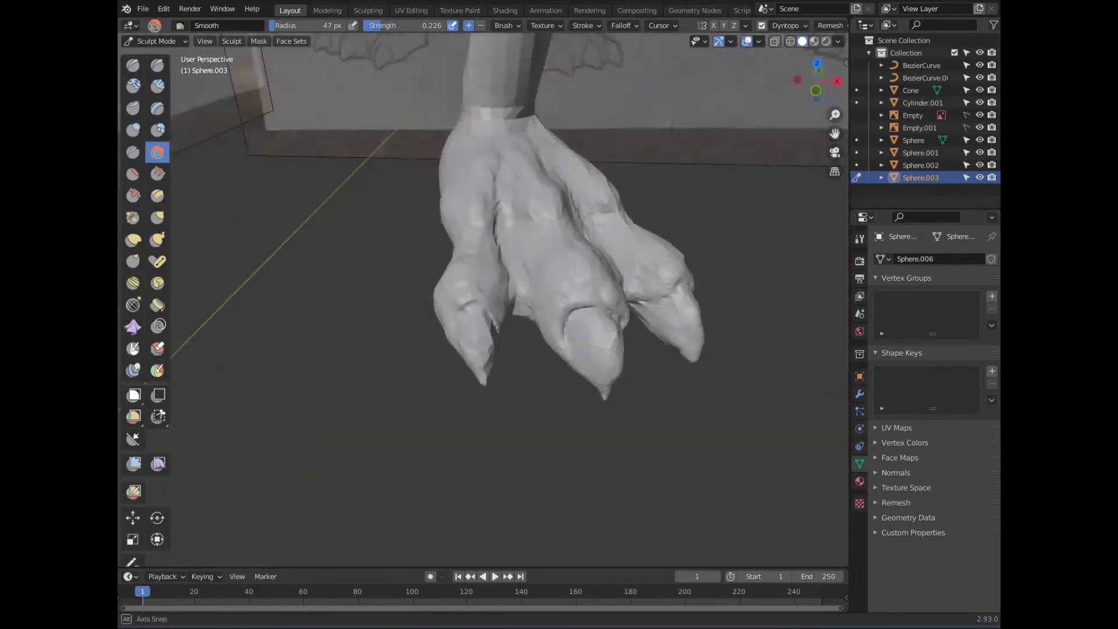
pyautogui.moveTo(491, 141); pyautogui.dragTo(526, 224, button='middle')
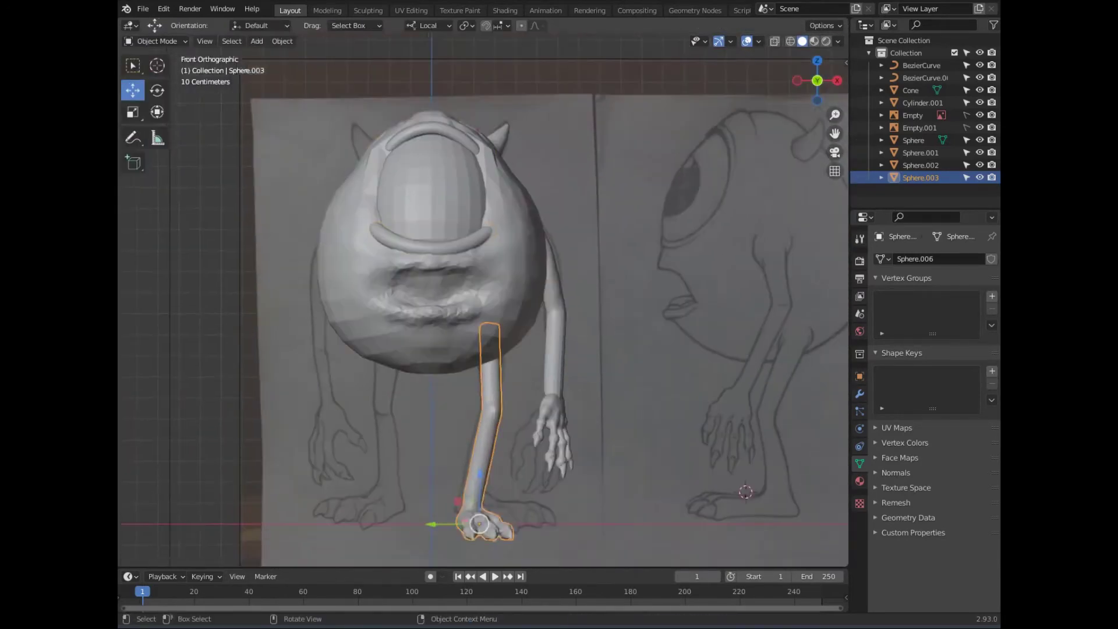
pyautogui.click(443, 280)
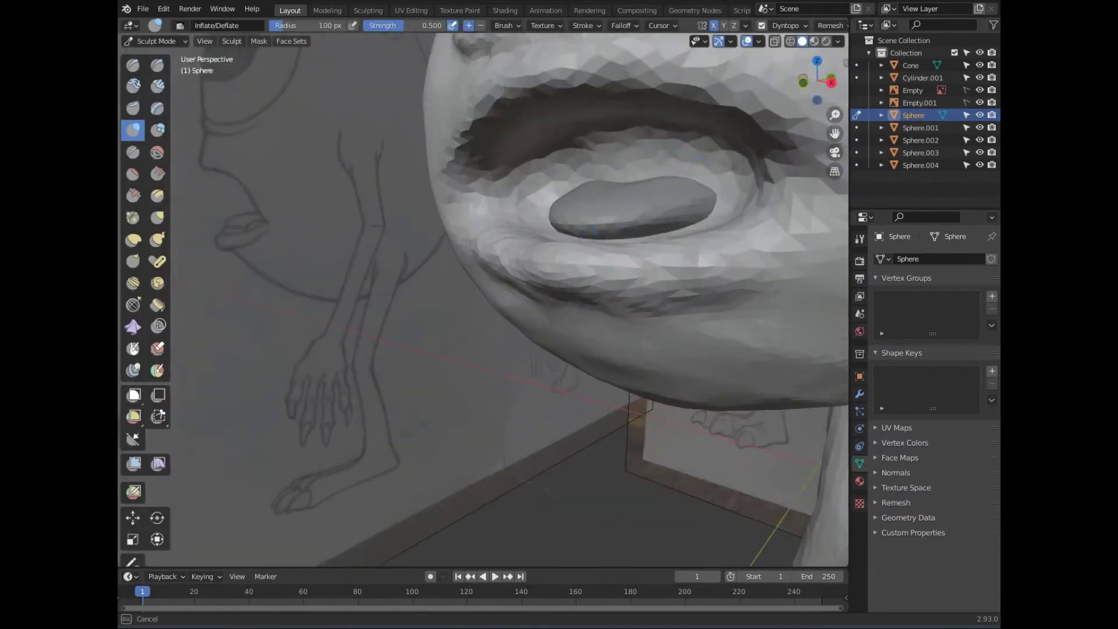
# Orbit in close on the monster's mouth to view the teeth along the lower lip
pyautogui.moveTo(594, 231); pyautogui.dragTo(368, 255, button='middle')
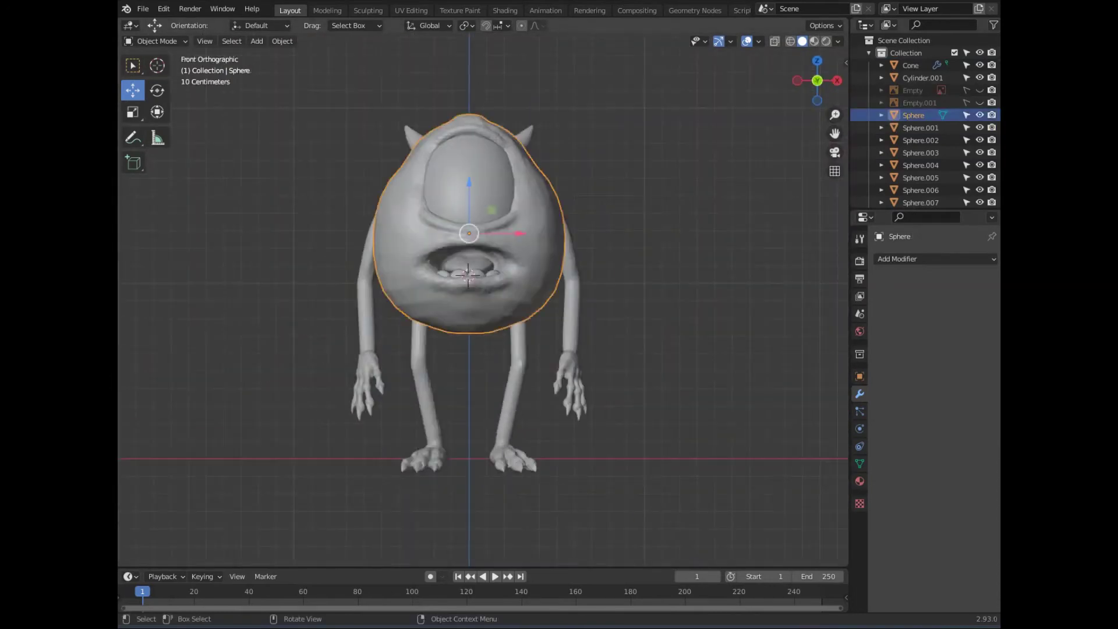
# Join the arms, hands, legs and feet into the Sphere body mesh with Ctrl+J
pyautogui.keyDown('alt'); pyautogui.moveTo(494, 336); pyautogui.dragTo(483, 260, button='middle'); pyautogui.keyUp('alt')
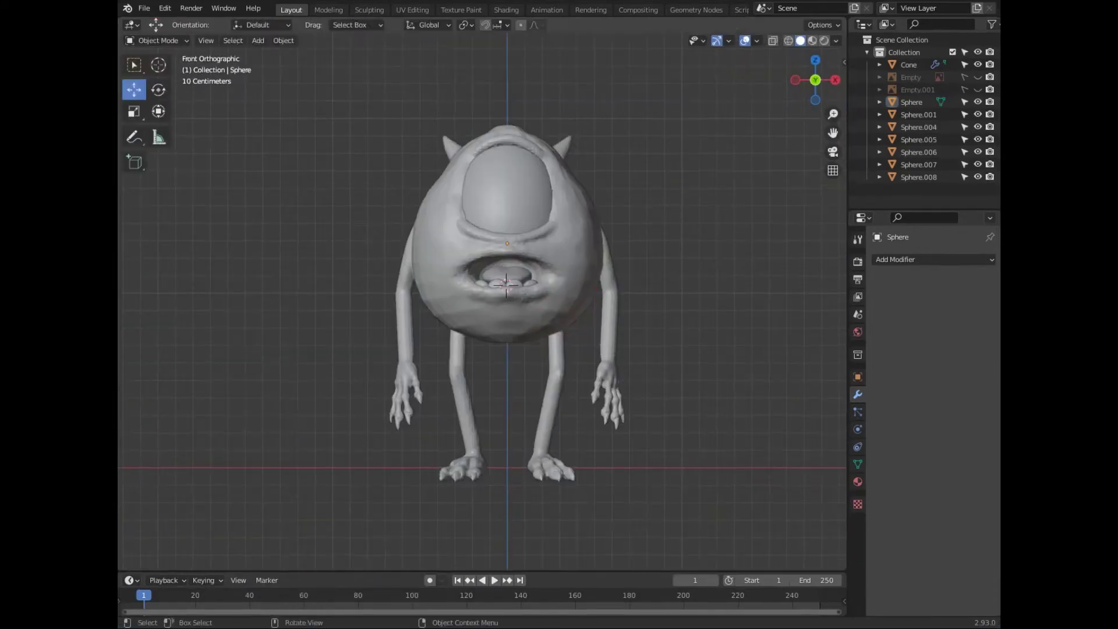
pyautogui.click(911, 102)
pyautogui.click(157, 40)
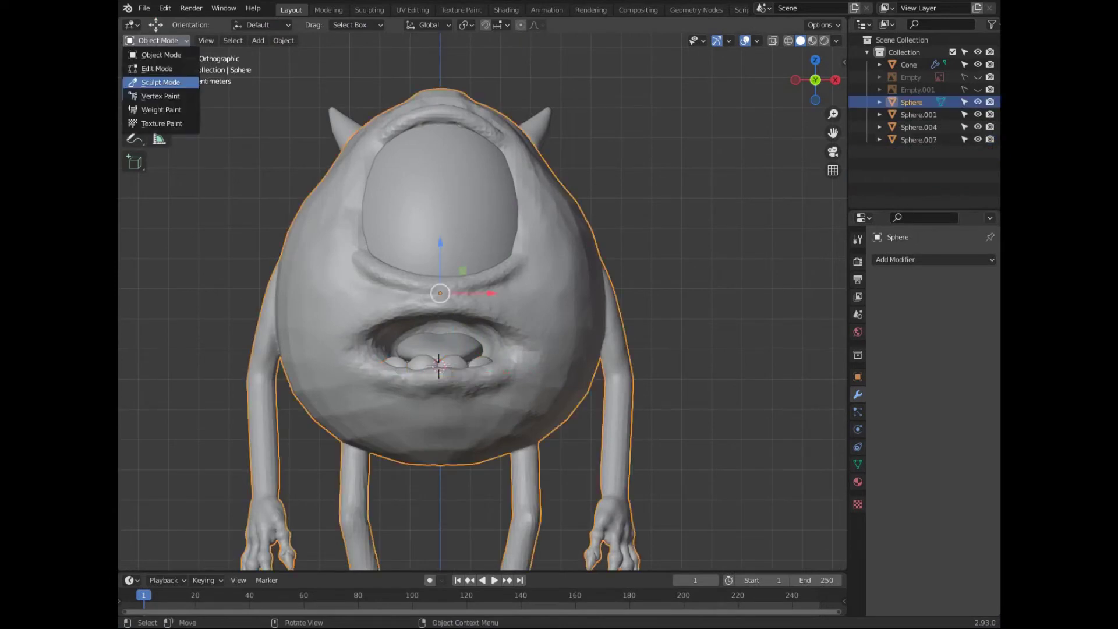
# Switch the body into Sculpt Mode and pick the Smooth brush
pyautogui.click(161, 83)
pyautogui.scroll(3, 377, 276)
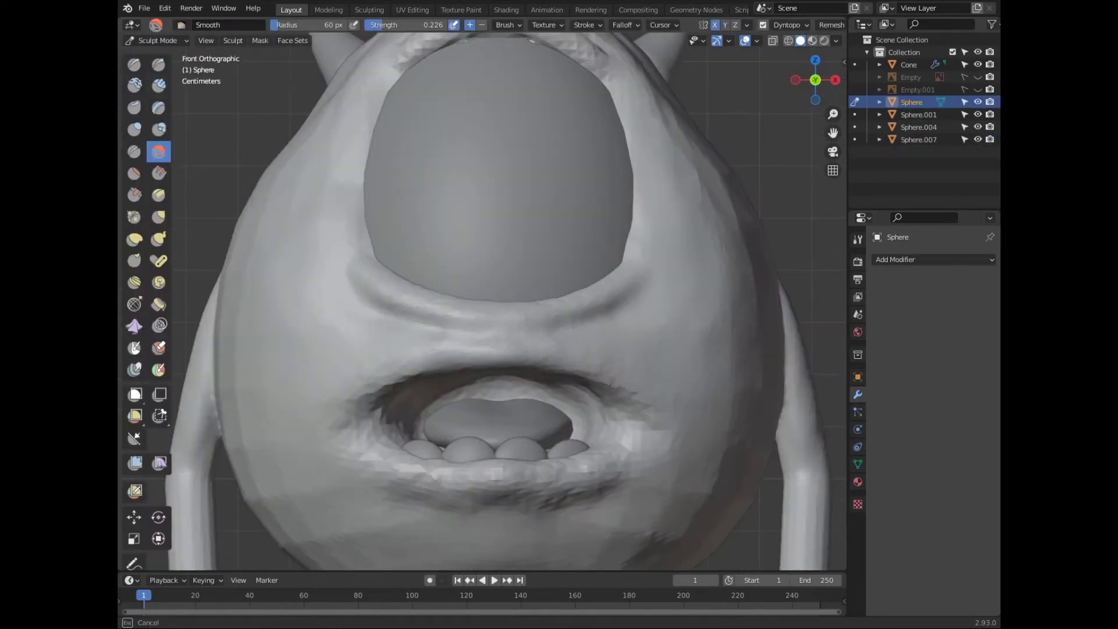
pyautogui.scroll(1, 466, 446)
pyautogui.scroll(1, 466, 445)
pyautogui.scroll(2, 466, 446)
pyautogui.click(158, 64)
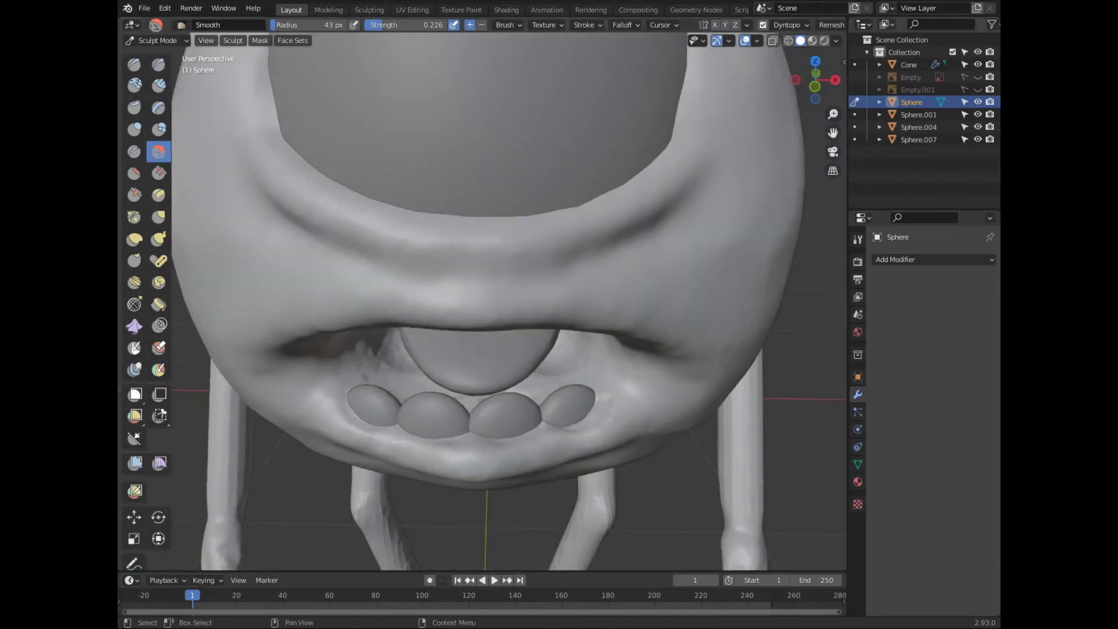
pyautogui.scroll(-3, 483, 291)
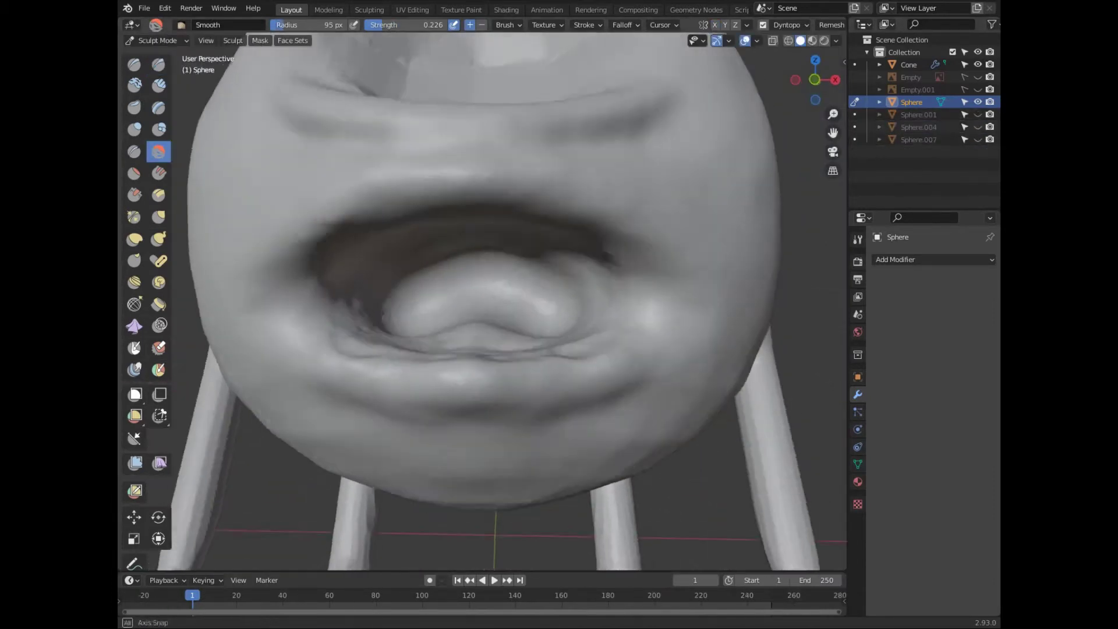
# Inspect the head from straight front, top and right-side views
pyautogui.moveTo(483, 291); pyautogui.dragTo(408, 280, button='middle')
pyautogui.moveTo(483, 291); pyautogui.dragTo(483, 338, button='middle')
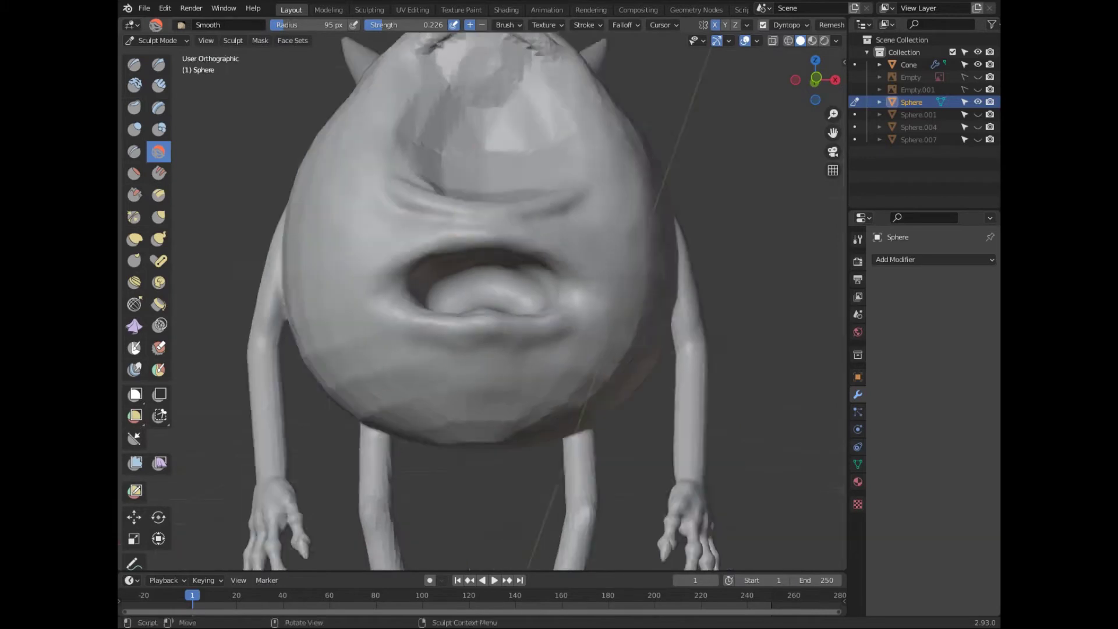
pyautogui.press('KP_1')
pyautogui.scroll(3, 484, 291)
pyautogui.moveTo(483, 292); pyautogui.dragTo(484, 245, button='middle')
pyautogui.press('KP_7')
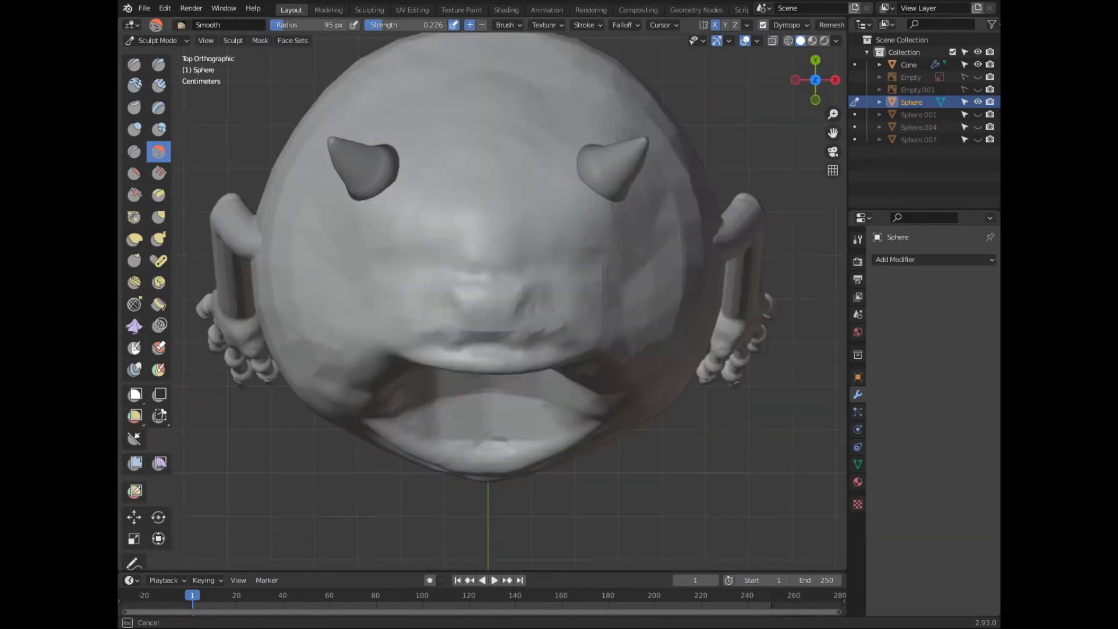
pyautogui.moveTo(484, 291); pyautogui.dragTo(524, 291, button='middle')
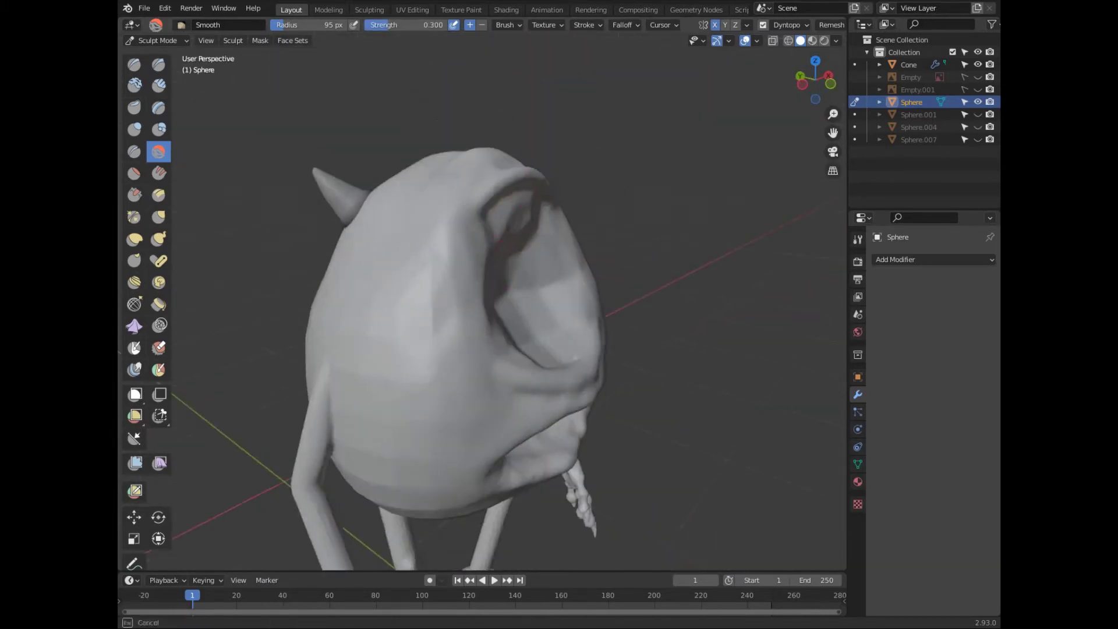
pyautogui.press('KP_3')
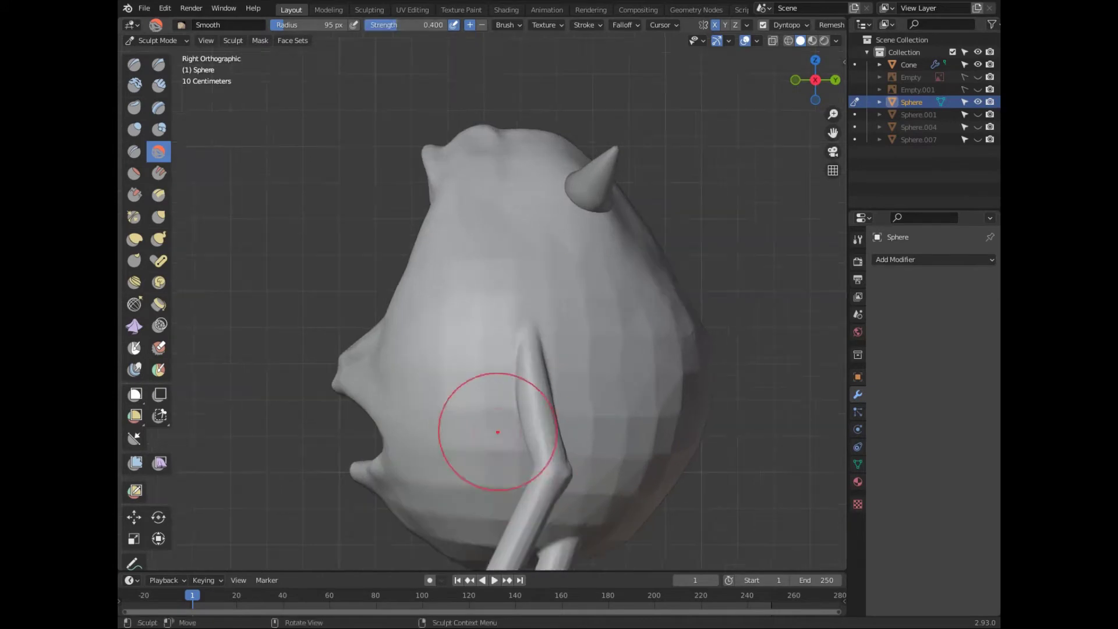
# Smooth the body around the lips and horns at 0.6 strength from several angles
pyautogui.scroll(1, 487, 424)
pyautogui.moveTo(486, 425)
pyautogui.keyDown('shift'); pyautogui.mouseDown(button='middle')
pyautogui.moveTo(524, 291)
pyautogui.moveTo(559, 280)
pyautogui.mouseUp(button='middle'); pyautogui.keyUp('shift')
pyautogui.moveTo(484, 300)
pyautogui.mouseDown(button='middle')
pyautogui.moveTo(505, 300)
pyautogui.moveTo(513, 280)
pyautogui.moveTo(512, 291)
pyautogui.moveTo(559, 274)
pyautogui.moveTo(582, 279)
pyautogui.mouseUp(button='middle')
pyautogui.scroll(3, 483, 300)
pyautogui.scroll(2, 483, 300)
pyautogui.scroll(3, 483, 300)
pyautogui.scroll(-4, 483, 300)
pyautogui.scroll(4, 484, 300)
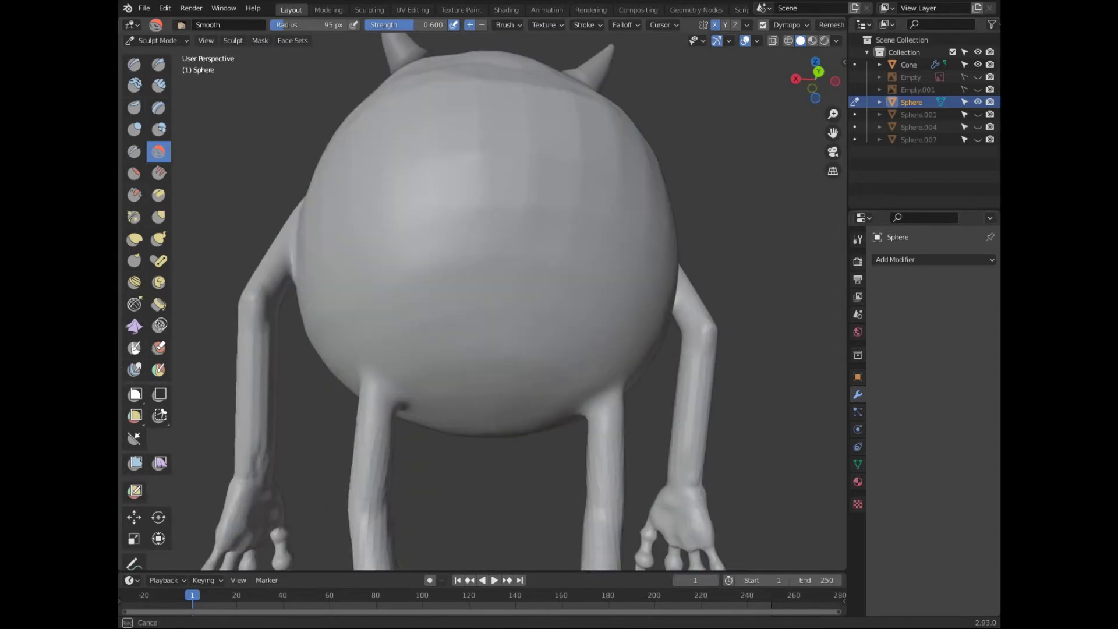
pyautogui.scroll(4, 484, 300)
pyautogui.moveTo(501, 331)
pyautogui.mouseDown(button='middle')
pyautogui.moveTo(476, 339)
pyautogui.moveTo(524, 326)
pyautogui.moveTo(517, 350)
pyautogui.mouseUp(button='middle')
pyautogui.scroll(-3, 517, 336)
pyautogui.scroll(3, 517, 350)
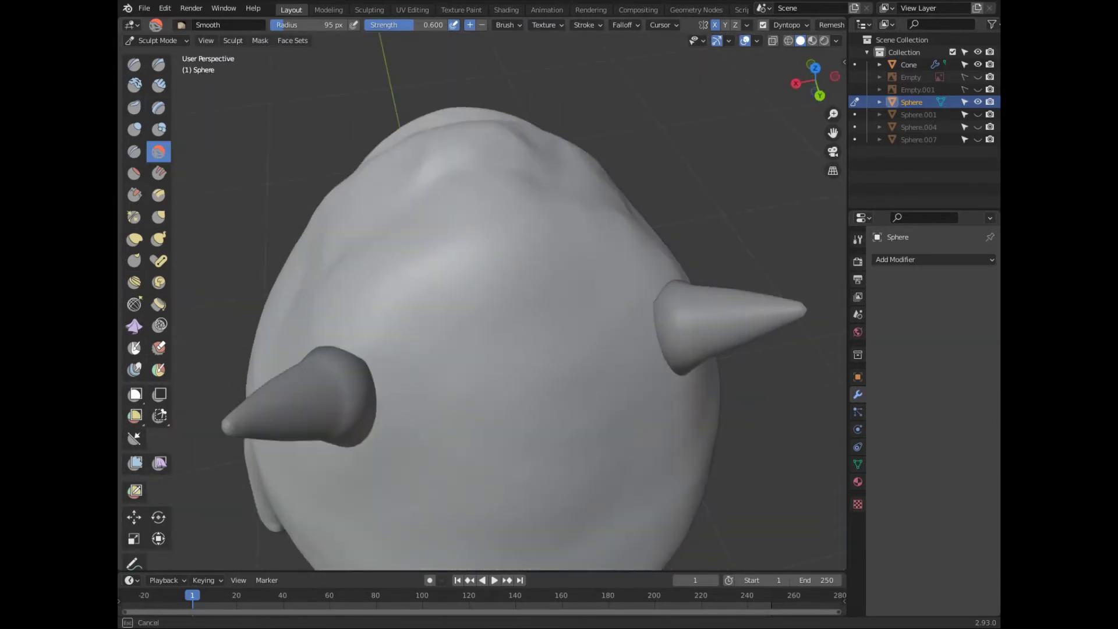
pyautogui.moveTo(501, 291)
pyautogui.mouseDown(button='middle')
pyautogui.moveTo(559, 273)
pyautogui.moveTo(512, 303)
pyautogui.moveTo(630, 326)
pyautogui.moveTo(407, 282)
pyautogui.moveTo(443, 303)
pyautogui.mouseUp(button='middle')
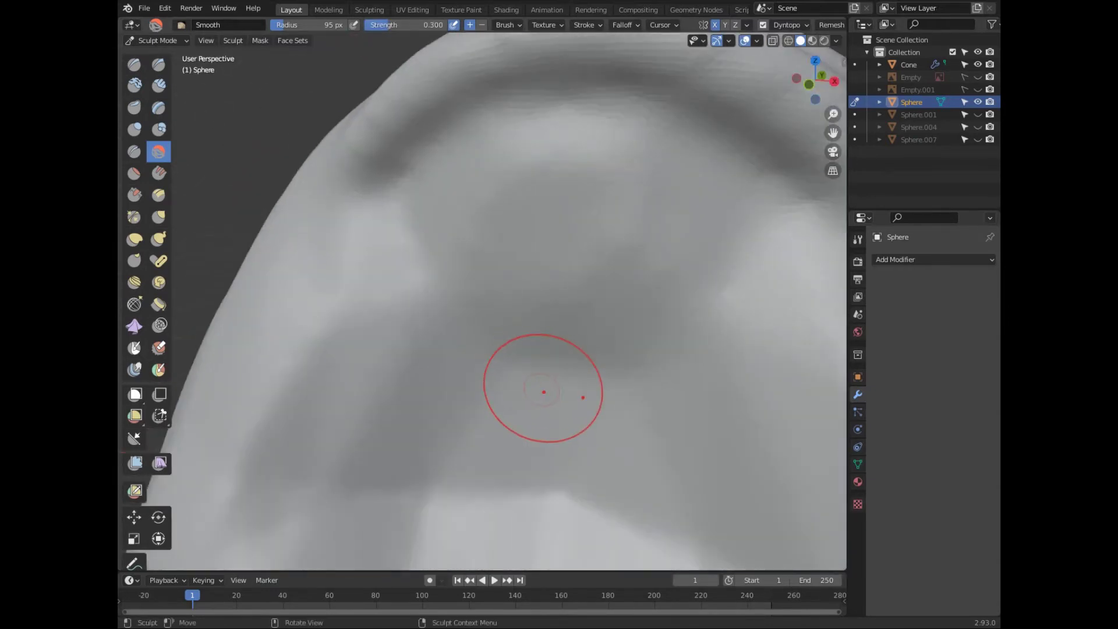
pyautogui.scroll(-5, 543, 392)
pyautogui.moveTo(544, 392); pyautogui.dragTo(524, 349, button='middle')
pyautogui.scroll(5, 524, 350)
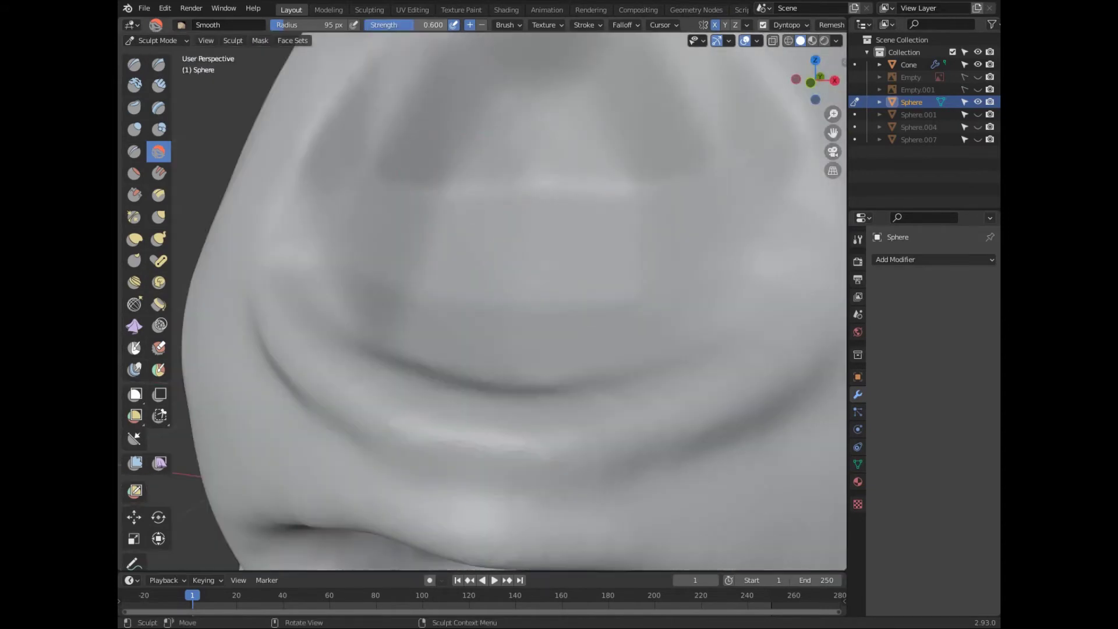
pyautogui.scroll(-3, 529, 399)
pyautogui.scroll(-3, 529, 399)
pyautogui.scroll(6, 529, 400)
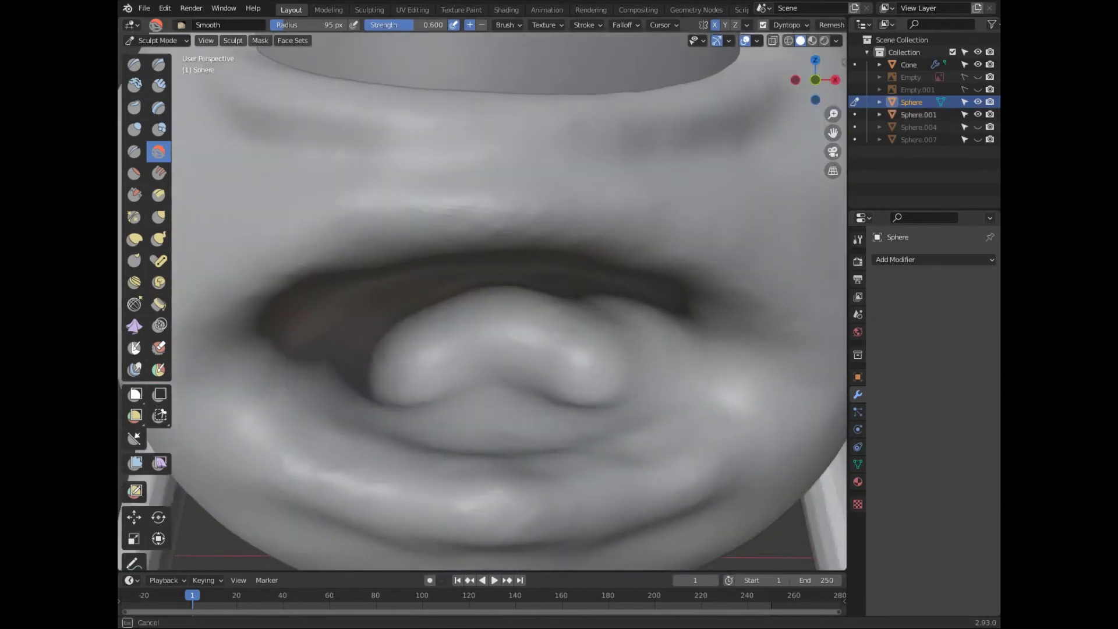
pyautogui.moveTo(537, 399)
pyautogui.mouseDown(button='middle')
pyautogui.moveTo(524, 384)
pyautogui.moveTo(537, 400)
pyautogui.mouseUp(button='middle')
pyautogui.scroll(-3, 524, 384)
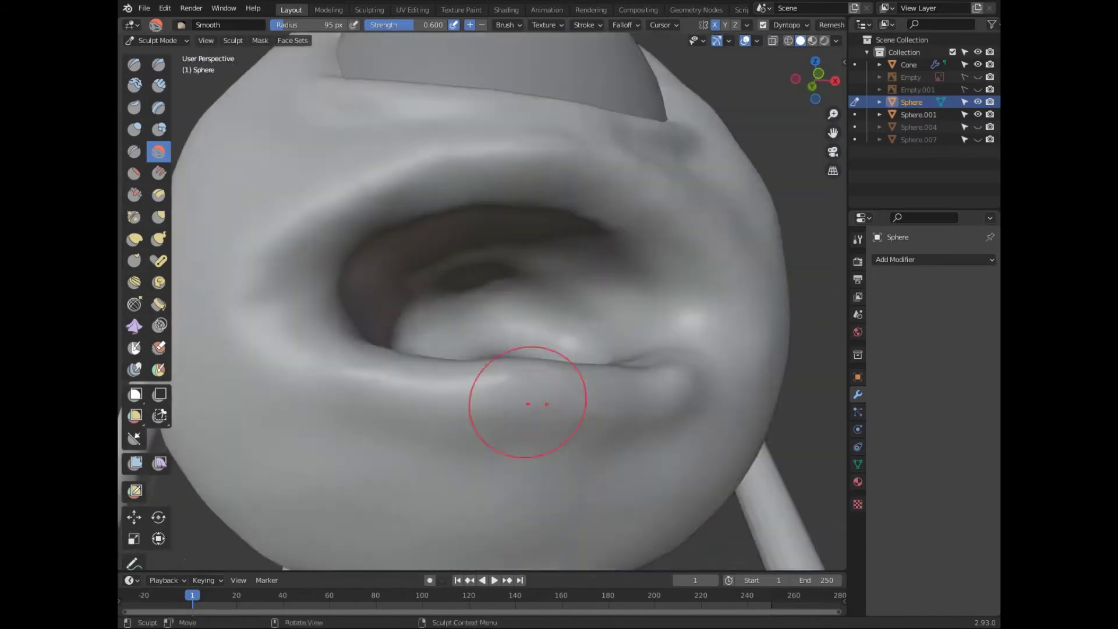
# Smooth the mouth and the arm joints from front and perspective views
pyautogui.press('KP_1')
pyautogui.scroll(-3, 599, 412)
pyautogui.scroll(3, 599, 411)
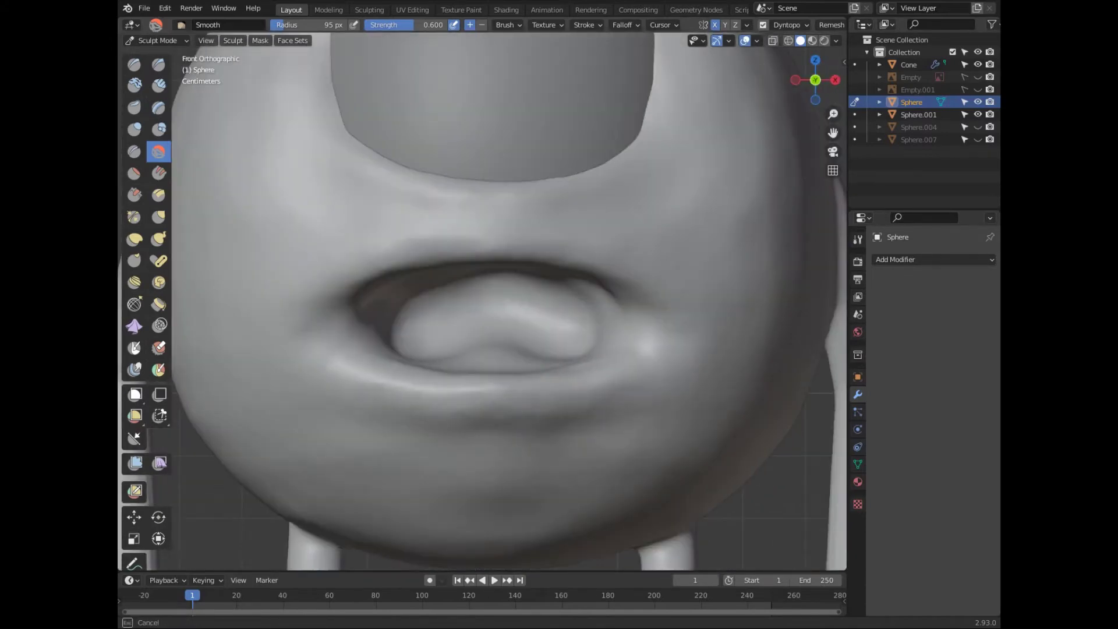
pyautogui.scroll(-3, 387, 350)
pyautogui.moveTo(387, 349); pyautogui.dragTo(442, 326, button='middle')
pyautogui.scroll(4, 443, 326)
pyautogui.moveTo(407, 291)
pyautogui.mouseDown(button='middle')
pyautogui.moveTo(444, 304)
pyautogui.moveTo(512, 291)
pyautogui.mouseUp(button='middle')
pyautogui.scroll(-4, 444, 304)
pyautogui.scroll(5, 512, 291)
pyautogui.scroll(-3, 437, 219)
pyautogui.moveTo(436, 220)
pyautogui.mouseDown(button='middle')
pyautogui.moveTo(416, 352)
pyautogui.moveTo(455, 344)
pyautogui.moveTo(544, 394)
pyautogui.moveTo(512, 303)
pyautogui.moveTo(495, 326)
pyautogui.moveTo(477, 314)
pyautogui.moveTo(501, 302)
pyautogui.moveTo(400, 275)
pyautogui.moveTo(562, 344)
pyautogui.mouseUp(button='middle')
pyautogui.scroll(3, 425, 279)
pyautogui.scroll(-3, 431, 349)
pyautogui.scroll(4, 454, 343)
pyautogui.scroll(3, 544, 394)
pyautogui.scroll(4, 495, 327)
pyautogui.scroll(-4, 501, 303)
pyautogui.scroll(4, 501, 302)
pyautogui.scroll(3, 559, 344)
# Return to Object Mode and select the horns in the front view
pyautogui.click(157, 40)
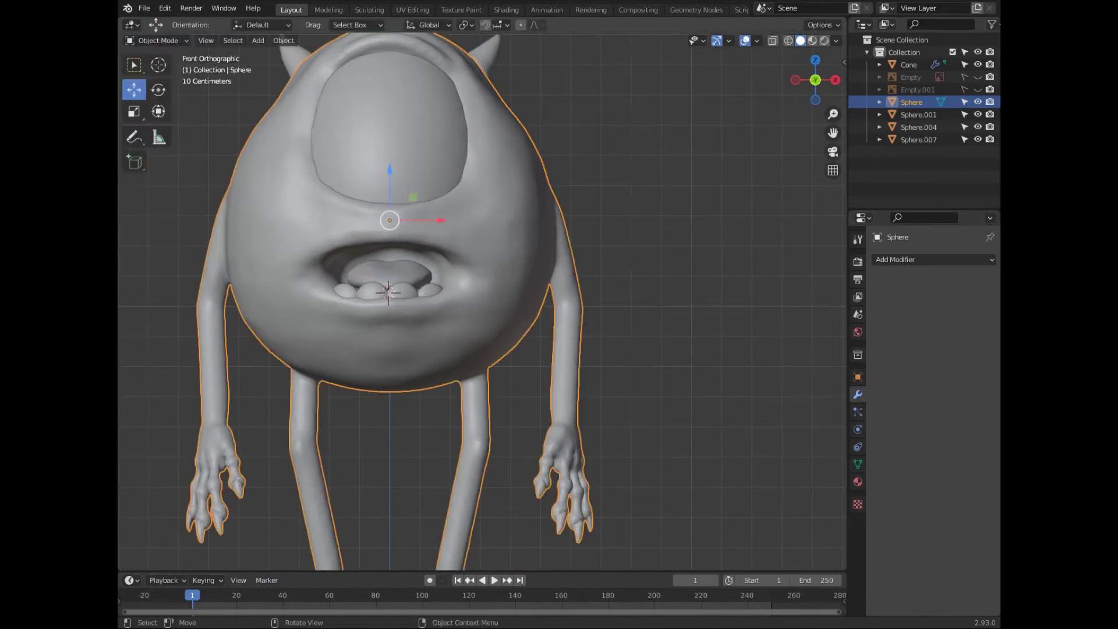
pyautogui.scroll(-3, 501, 291)
pyautogui.moveTo(460, 279)
pyautogui.mouseDown(button='middle')
pyautogui.moveTo(501, 291)
pyautogui.moveTo(466, 279)
pyautogui.moveTo(501, 280)
pyautogui.mouseUp(button='middle')
pyautogui.press('KP_1')
pyautogui.rightClick(466, 273)
pyautogui.scroll(2, 466, 274)
pyautogui.press('KP_1')
pyautogui.scroll(-1, 460, 292)
pyautogui.scroll(2, 460, 291)
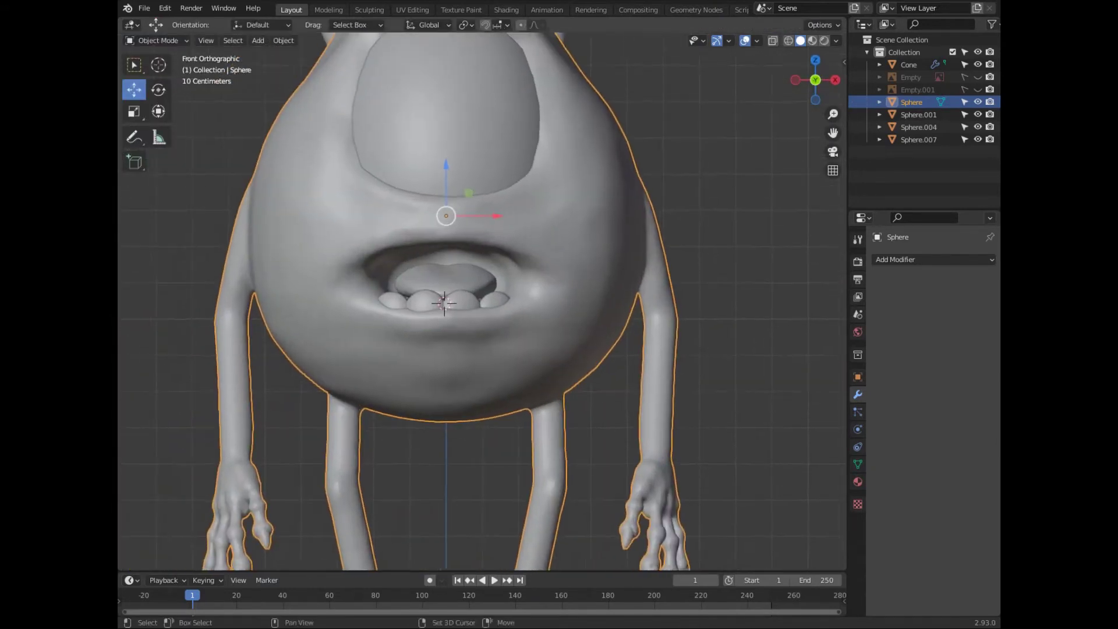
pyautogui.scroll(-2, 460, 292)
pyautogui.click(527, 140)
pyautogui.rightClick(506, 273)
pyautogui.moveTo(466, 279); pyautogui.dragTo(501, 274, button='middle')
pyautogui.press('Escape')
pyautogui.press('KP_1')
pyautogui.scroll(-3, 501, 274)
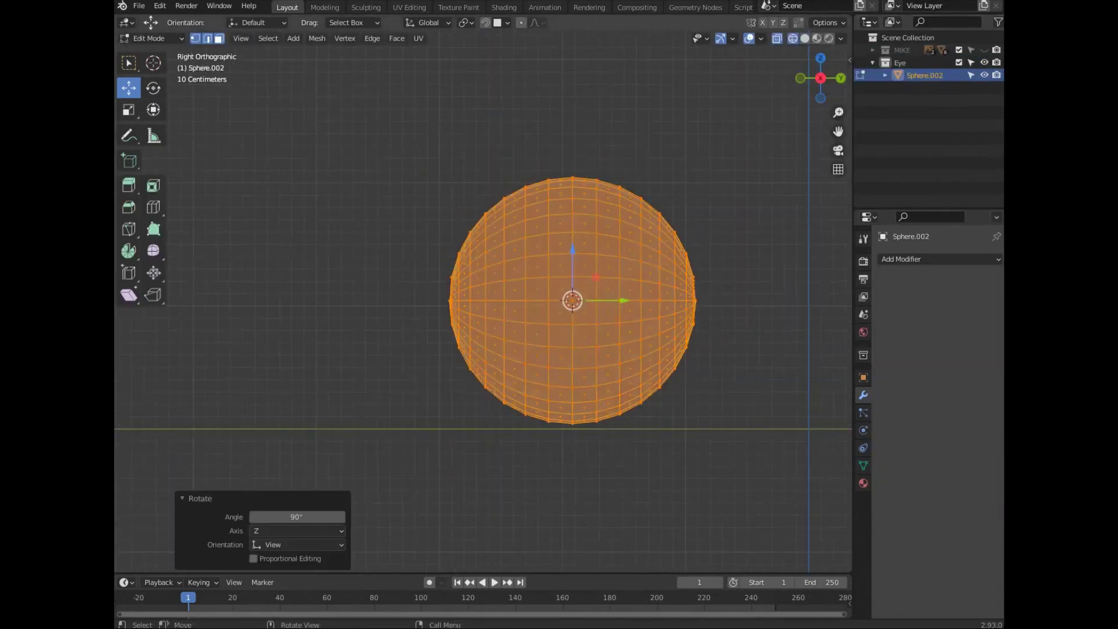
# Move the vertex columns on one side of the eye sphere along the Y axis
pyautogui.hotkey('alt', 'a')
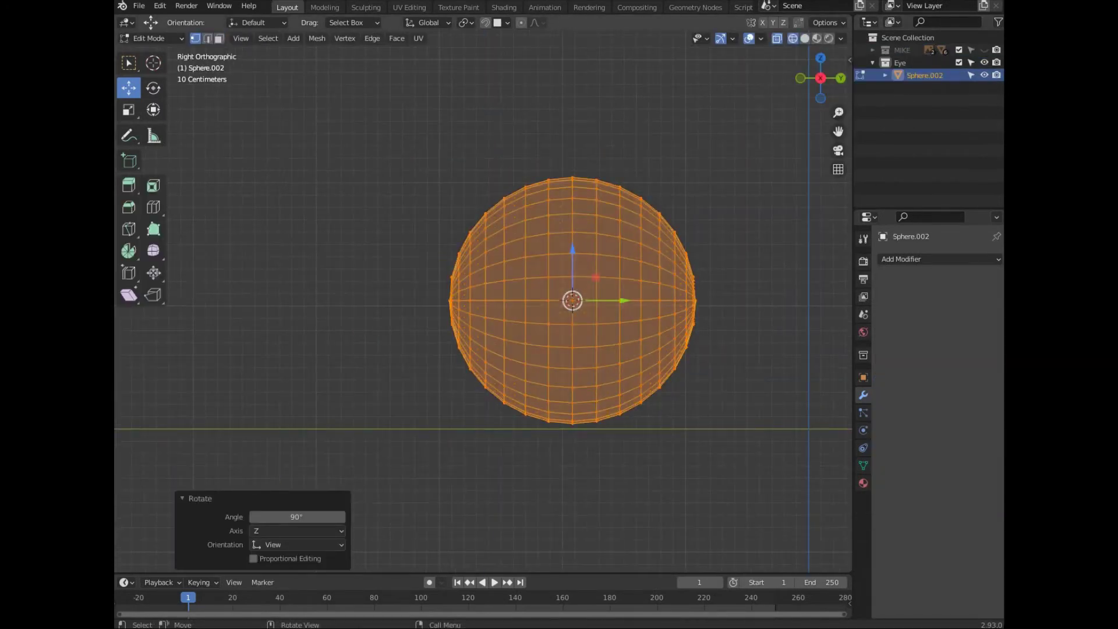
pyautogui.scroll(3, 483, 302)
pyautogui.moveTo(362, 169); pyautogui.dragTo(466, 462)
pyautogui.press('g')
pyautogui.press('y')
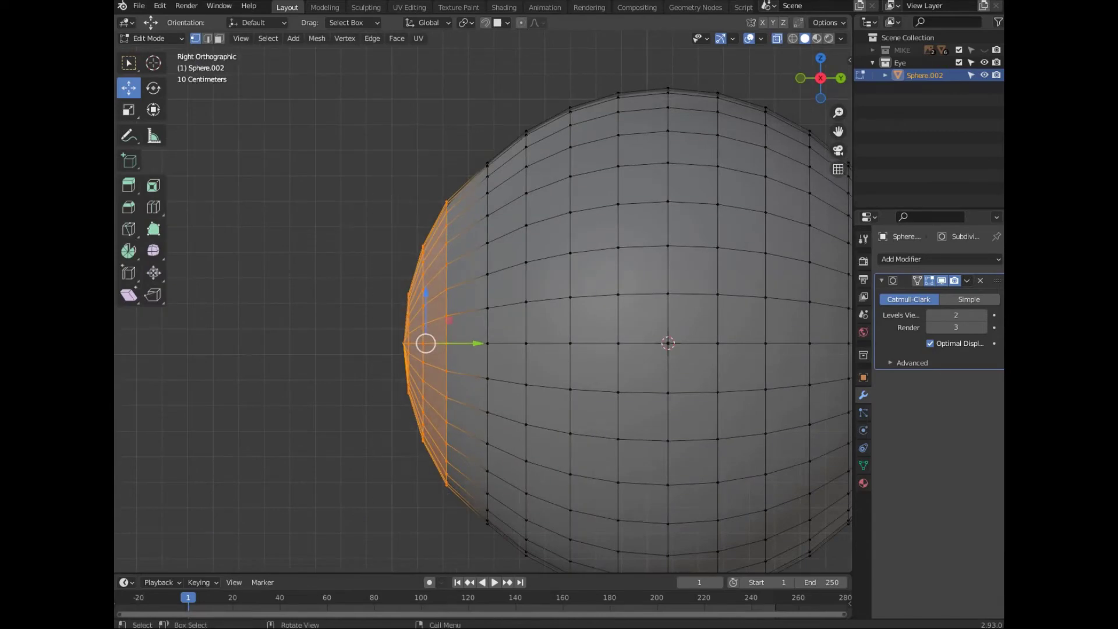
pyautogui.press('Return')
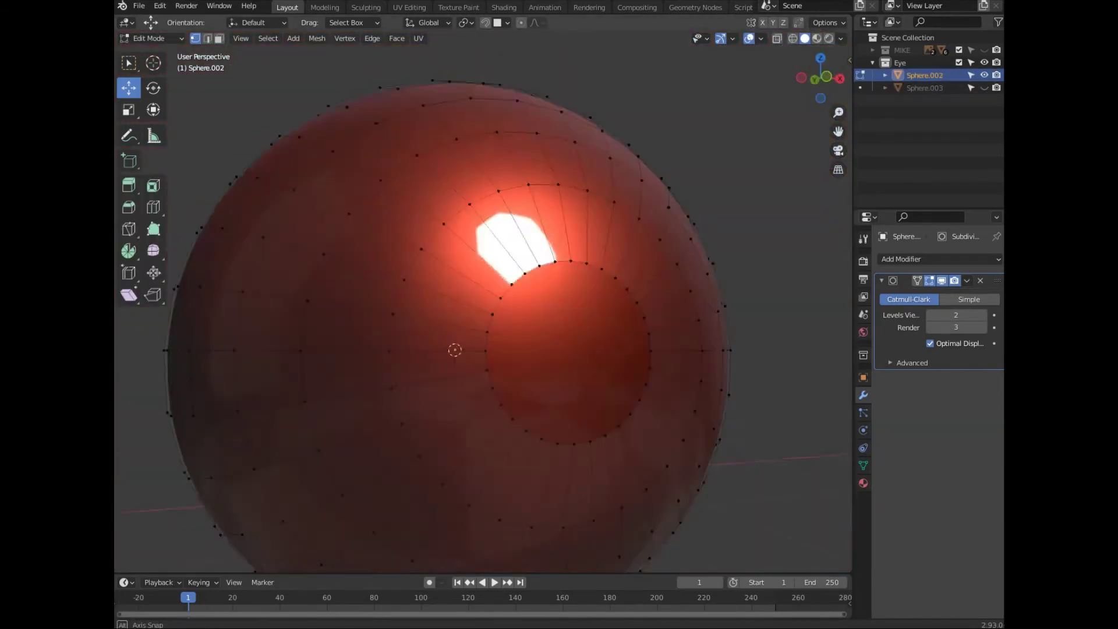
# Fill the eye's front hole and turn on snapping with its target options
pyautogui.moveTo(507, 256); pyautogui.dragTo(524, 259, button='middle')
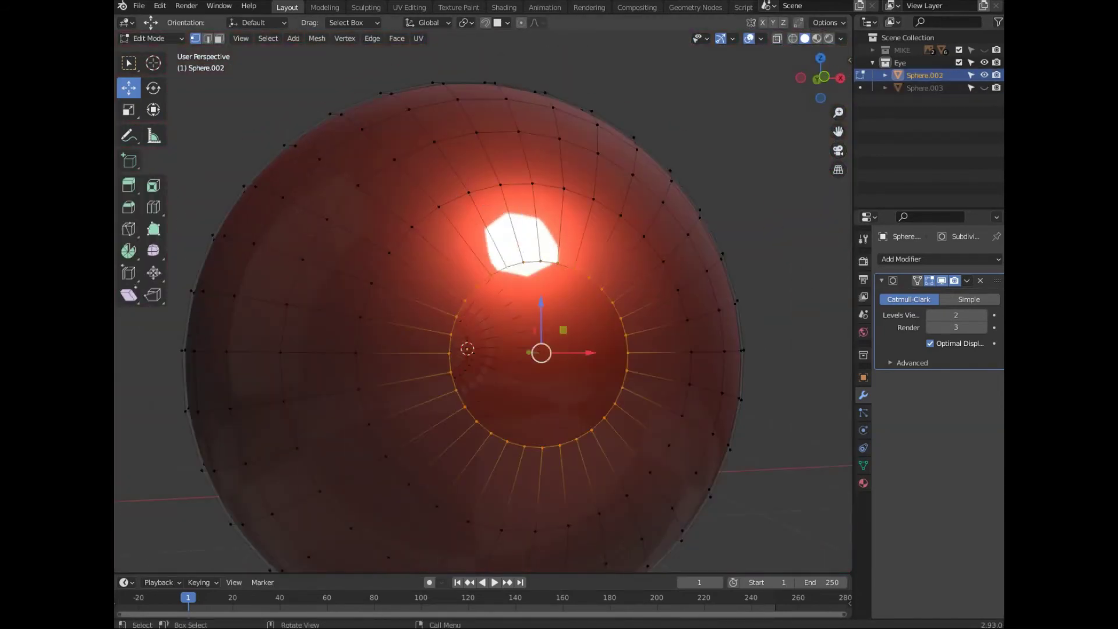
pyautogui.press('KP_1')
pyautogui.scroll(3, 491, 384)
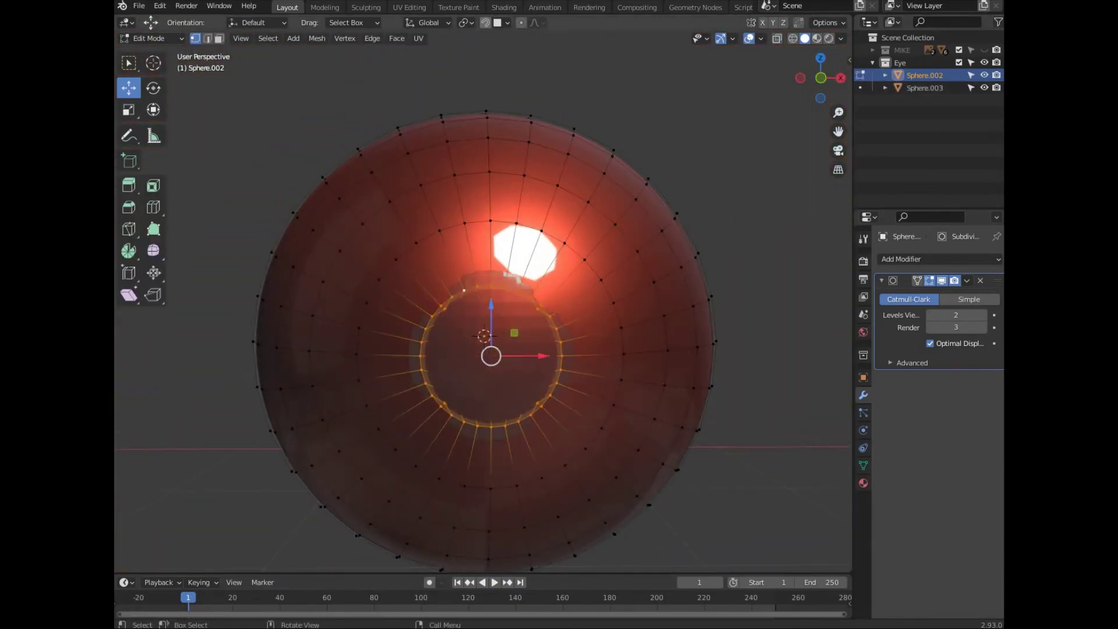
pyautogui.click(484, 22)
pyautogui.click(508, 22)
pyautogui.scroll(3, 491, 355)
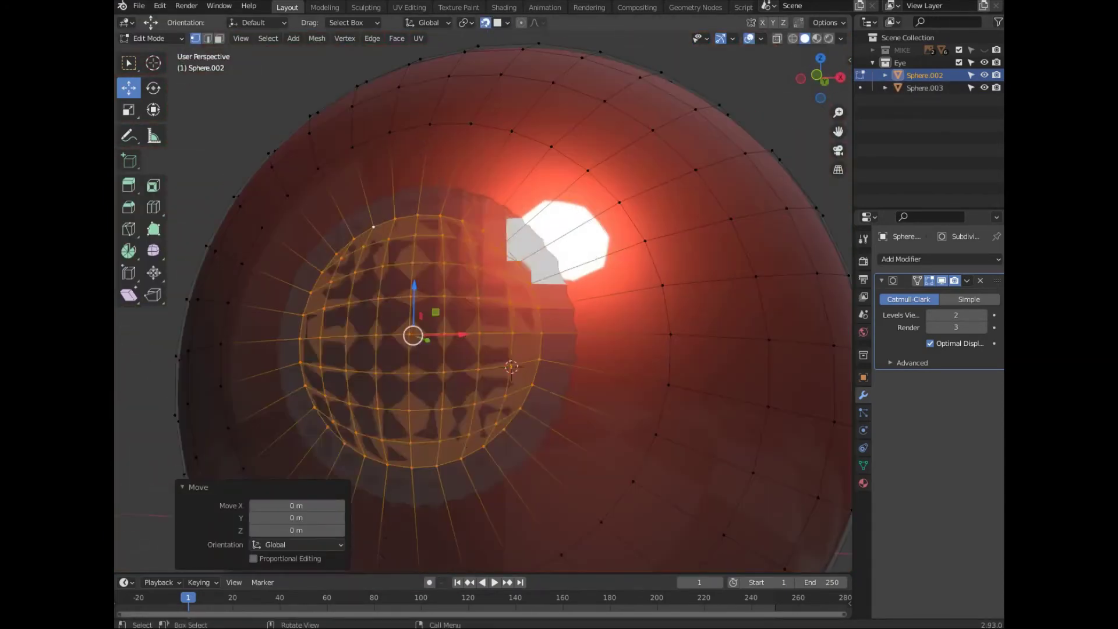
# Toggle out of and back into Edit Mode on the eye, viewed from the front
pyautogui.press('Tab')
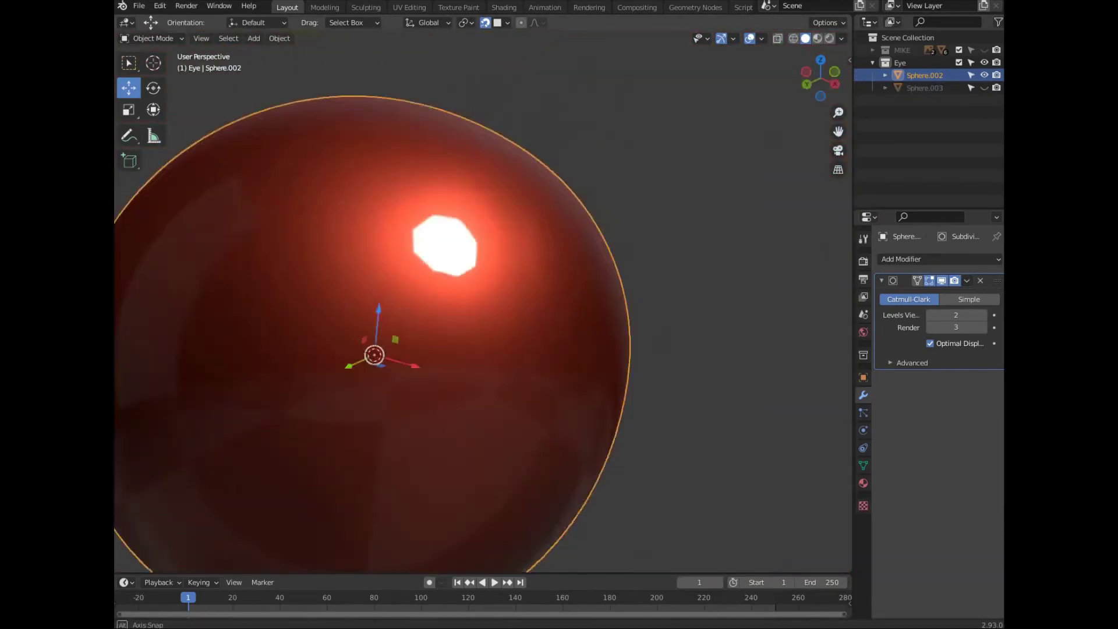
pyautogui.press('Tab')
pyautogui.press('KP_1')
pyautogui.scroll(5, 483, 300)
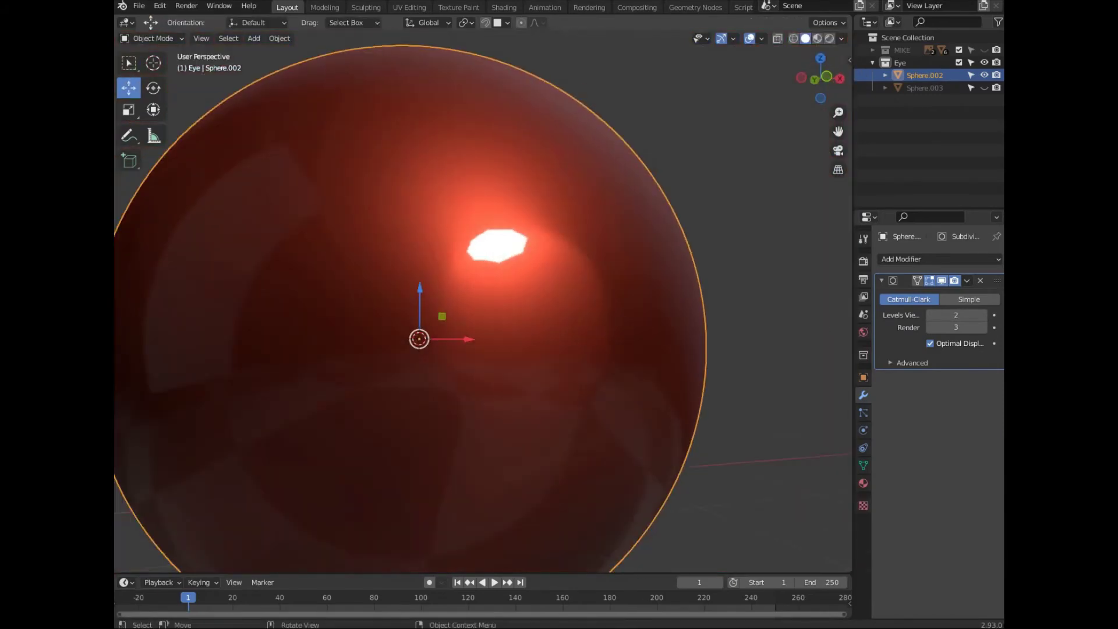
# With X-ray on, move the front edge loop along Y and add an extra loop
pyautogui.hotkey('alt', 'z')
pyautogui.press('g')
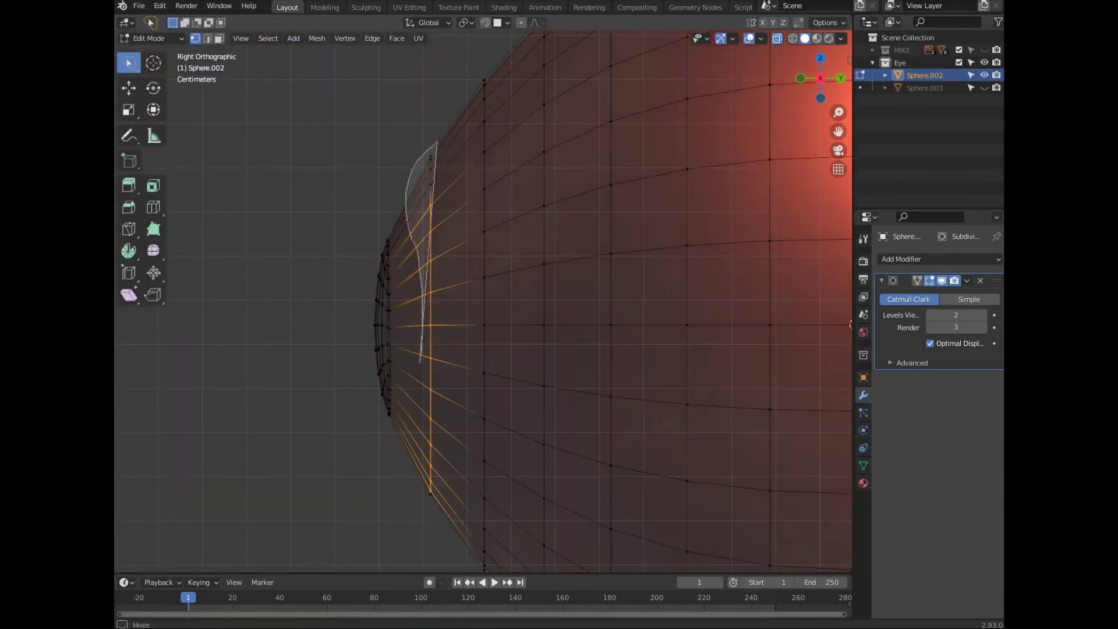
pyautogui.press('Return')
pyautogui.scroll(1, 483, 301)
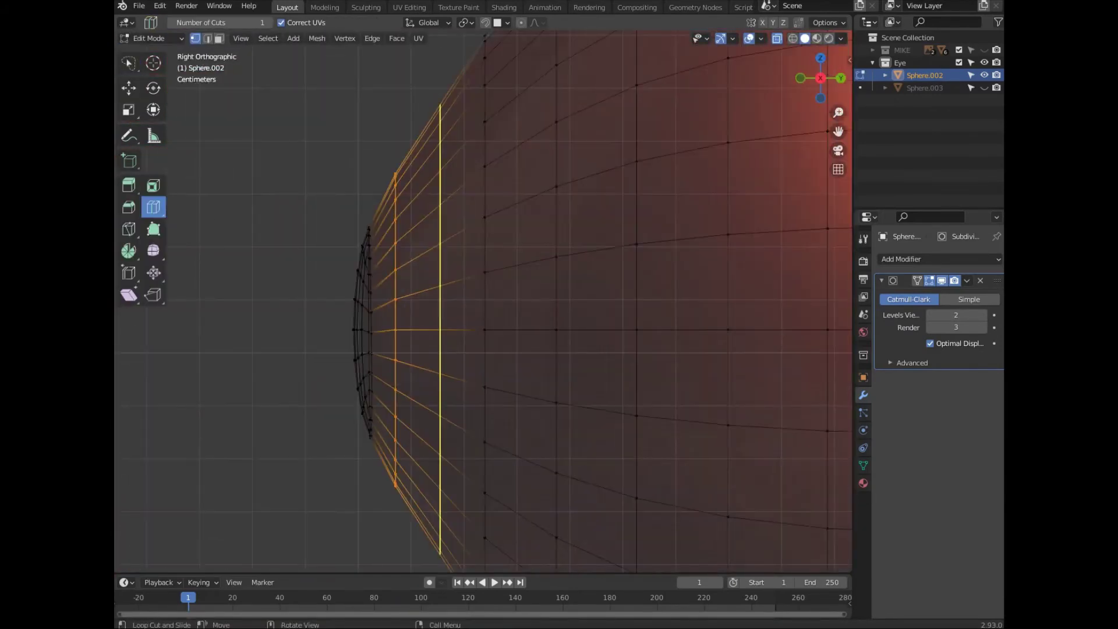
pyautogui.hotkey('shift', 'd')
pyautogui.press('Escape')
# Dissolve an edge loop and slide a front vertical loop slightly forward
pyautogui.moveTo(483, 301)
pyautogui.mouseDown(button='middle')
pyautogui.moveTo(524, 279)
pyautogui.moveTo(484, 262)
pyautogui.mouseUp(button='middle')
pyautogui.press('x')
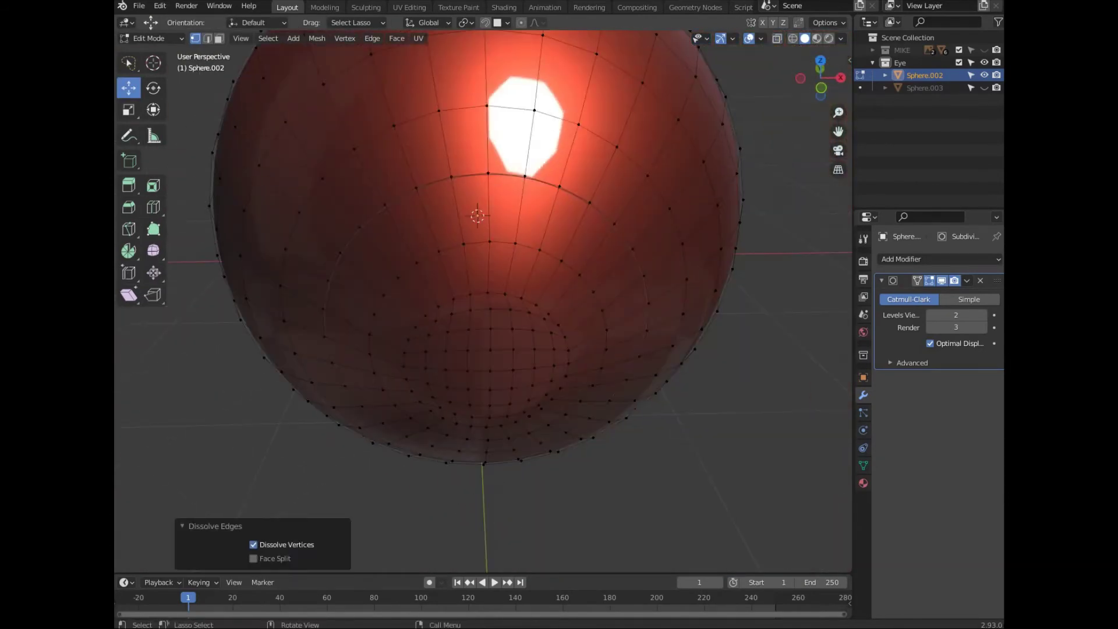
pyautogui.moveTo(656, 302); pyautogui.dragTo(469, 301, button='middle')
pyautogui.keyDown('alt'); pyautogui.click(470, 302); pyautogui.keyUp('alt')
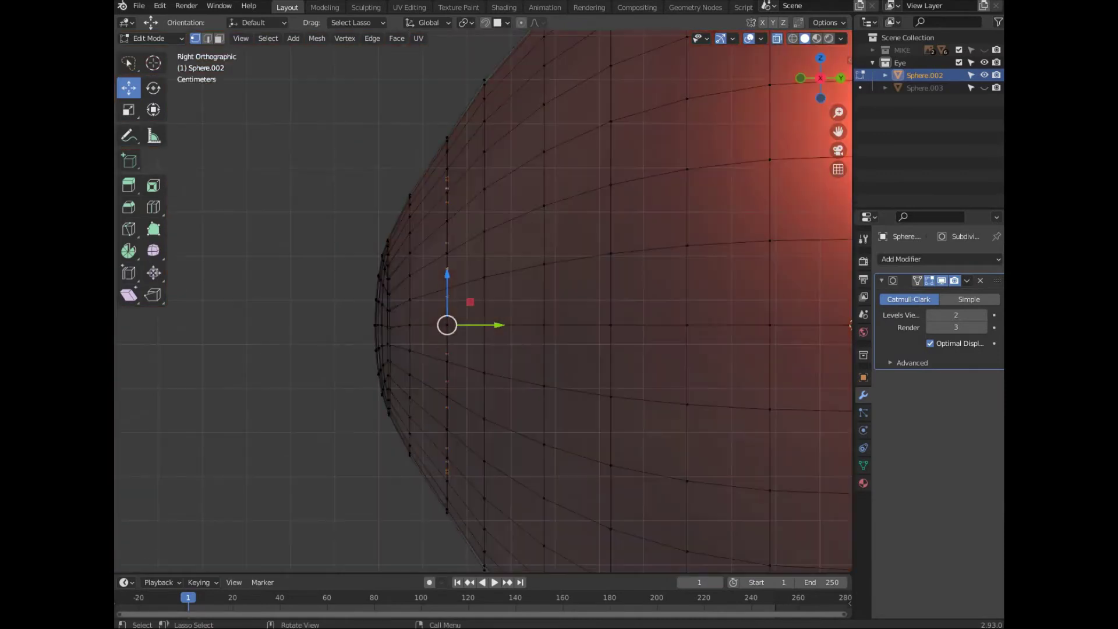
pyautogui.moveTo(470, 301); pyautogui.dragTo(476, 301)
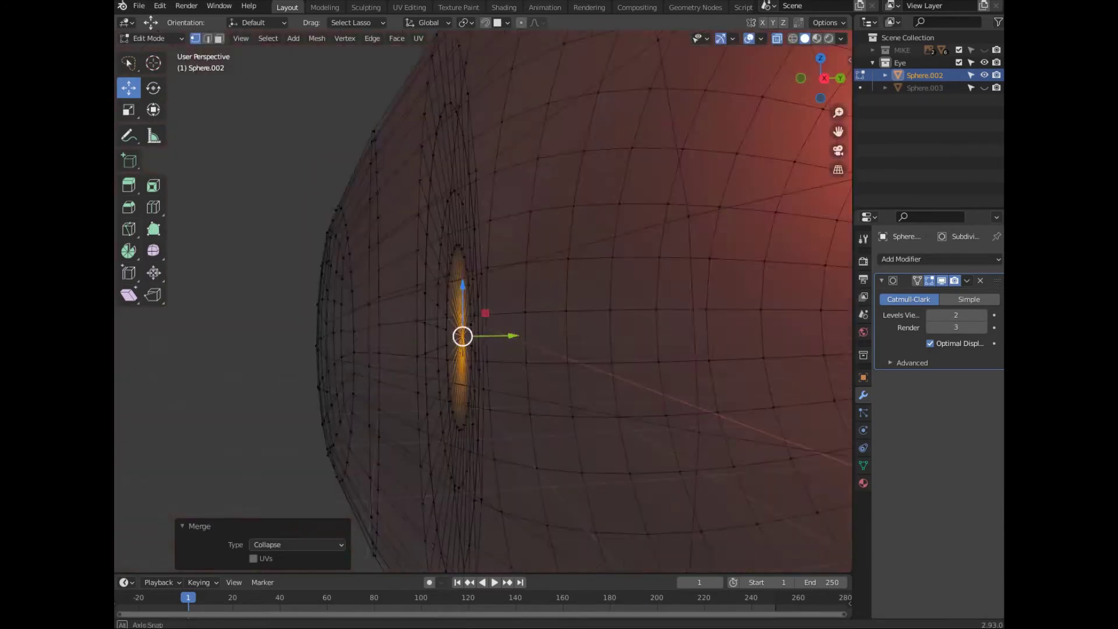
# Show the eye in the Shading workspace in Object Mode
pyautogui.scroll(-3, 483, 303)
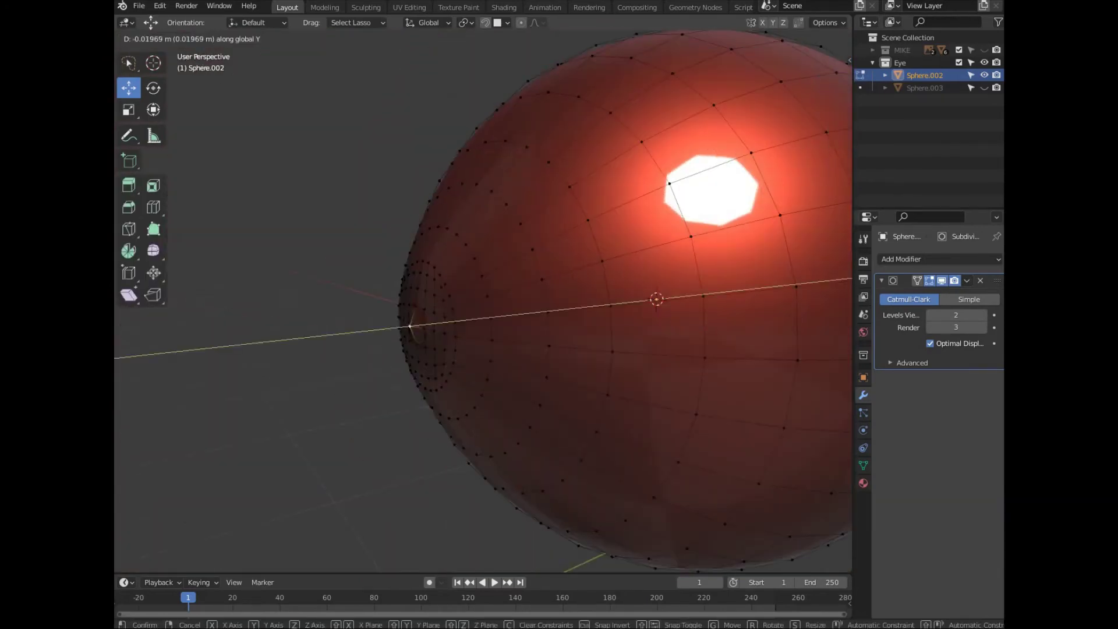
pyautogui.scroll(-5, 484, 303)
pyautogui.click(504, 7)
pyautogui.click(285, 38)
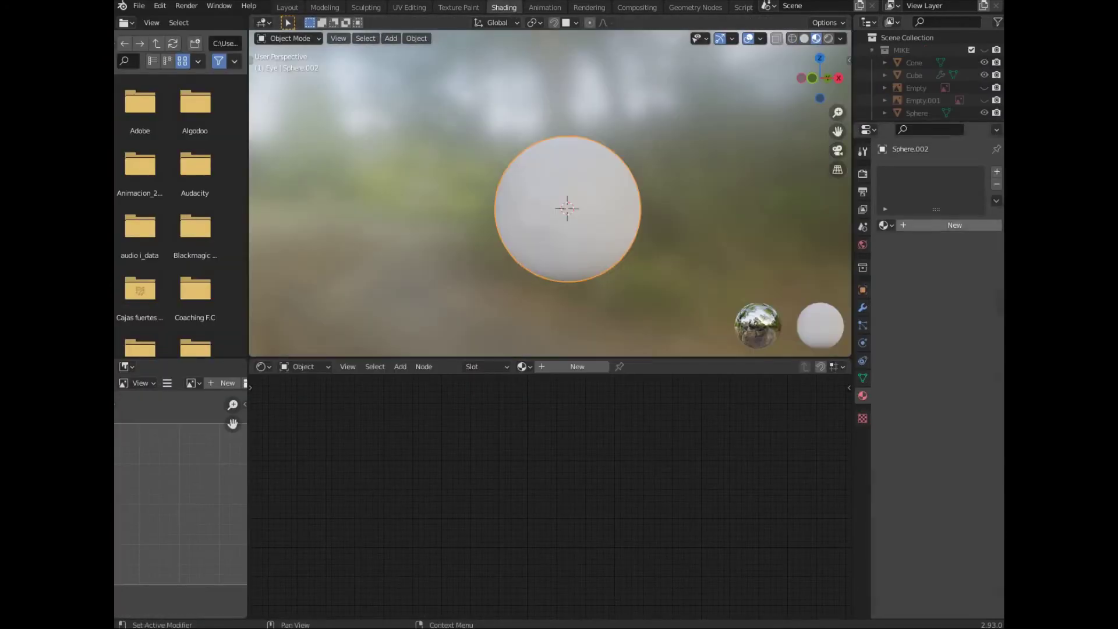
# Select the eye mesh and add Texture Coordinate and Mapping nodes to the gradient
pyautogui.hotkey('ctrl', 'l')
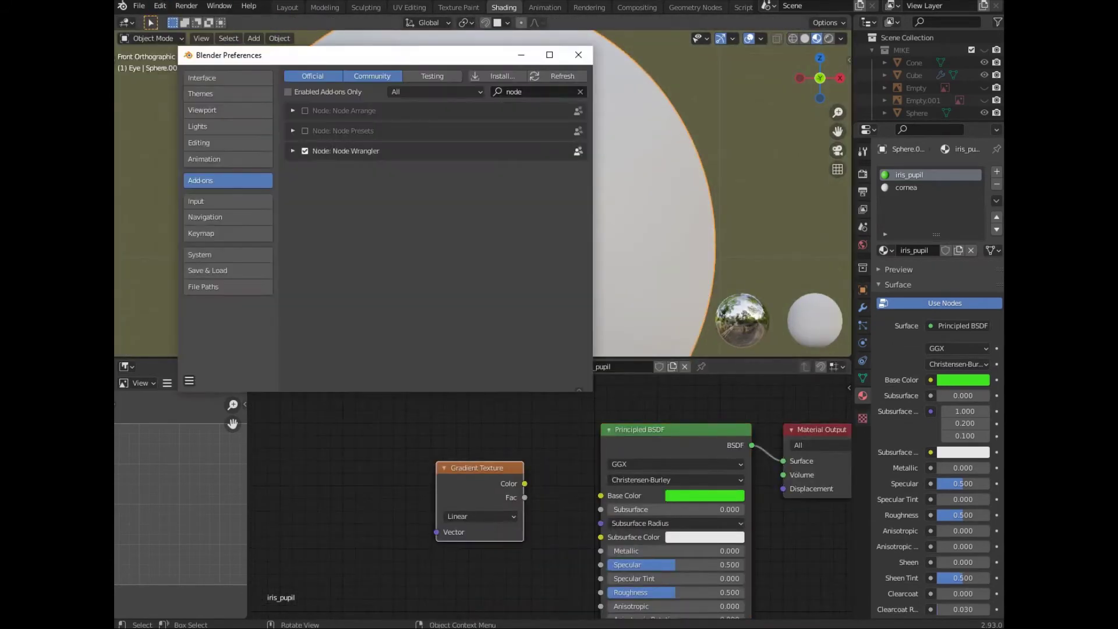
pyautogui.hotkey('ctrl', 't')
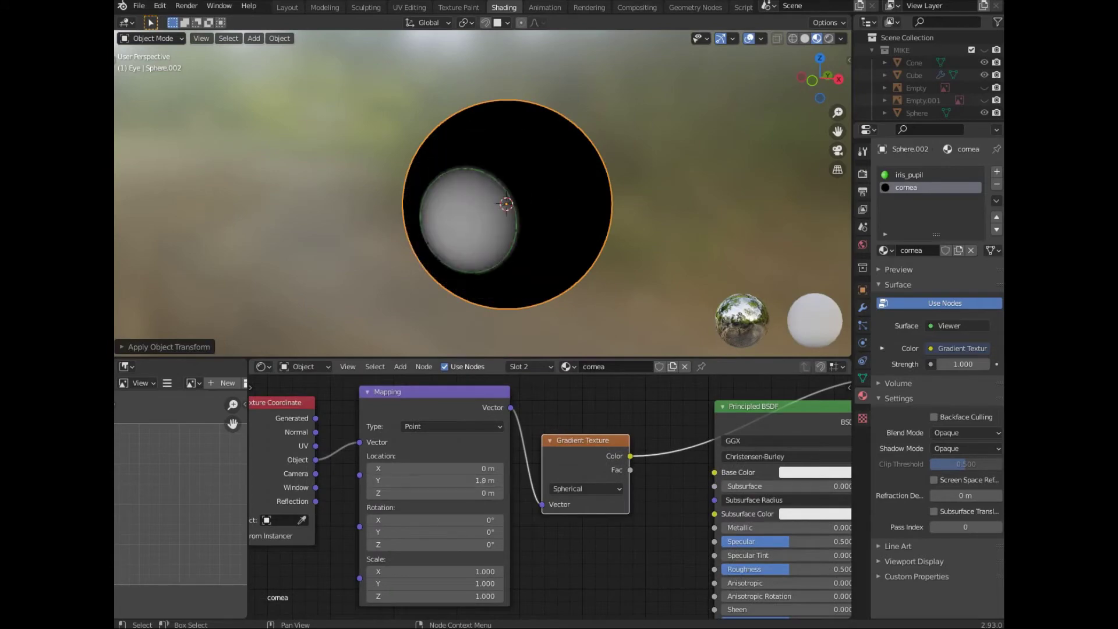
pyautogui.scroll(-2, 483, 495)
pyautogui.scroll(-2, 483, 495)
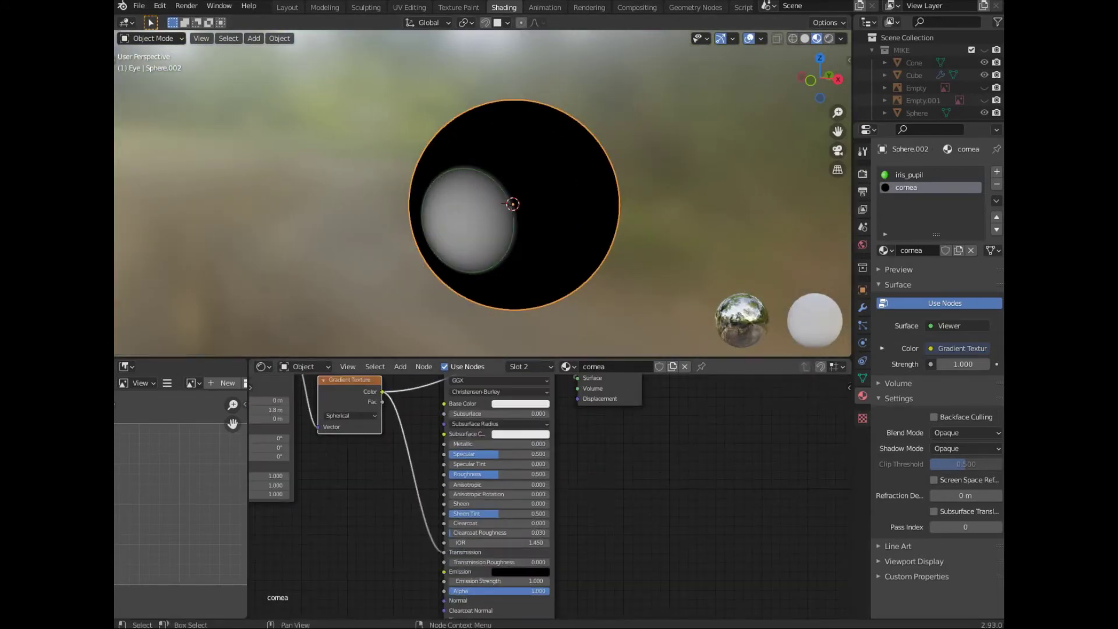
# Remove the Viewer node and enable Screen Space Reflections and refraction in render settings
pyautogui.keyDown('ctrl'); pyautogui.keyDown('shift'); pyautogui.click(496, 408); pyautogui.keyUp('shift'); pyautogui.keyUp('ctrl')
pyautogui.click(862, 173)
pyautogui.click(879, 317)
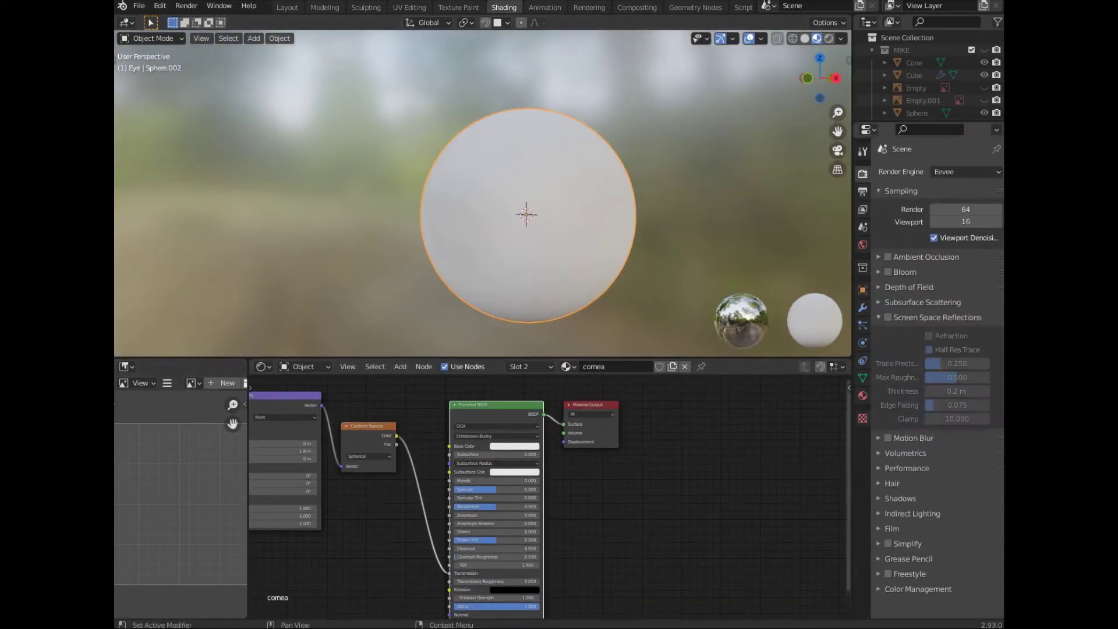
pyautogui.click(862, 395)
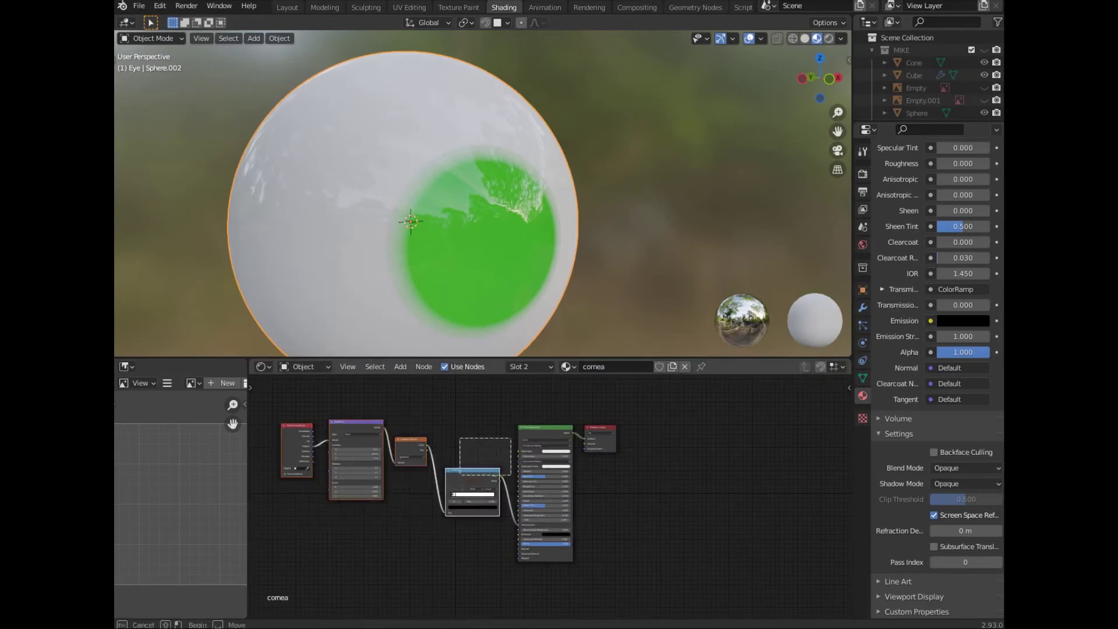
# Switch to the iris_pupil material and move its white ColorRamp stop to form the pupil
pyautogui.click(531, 366)
pyautogui.click(582, 383)
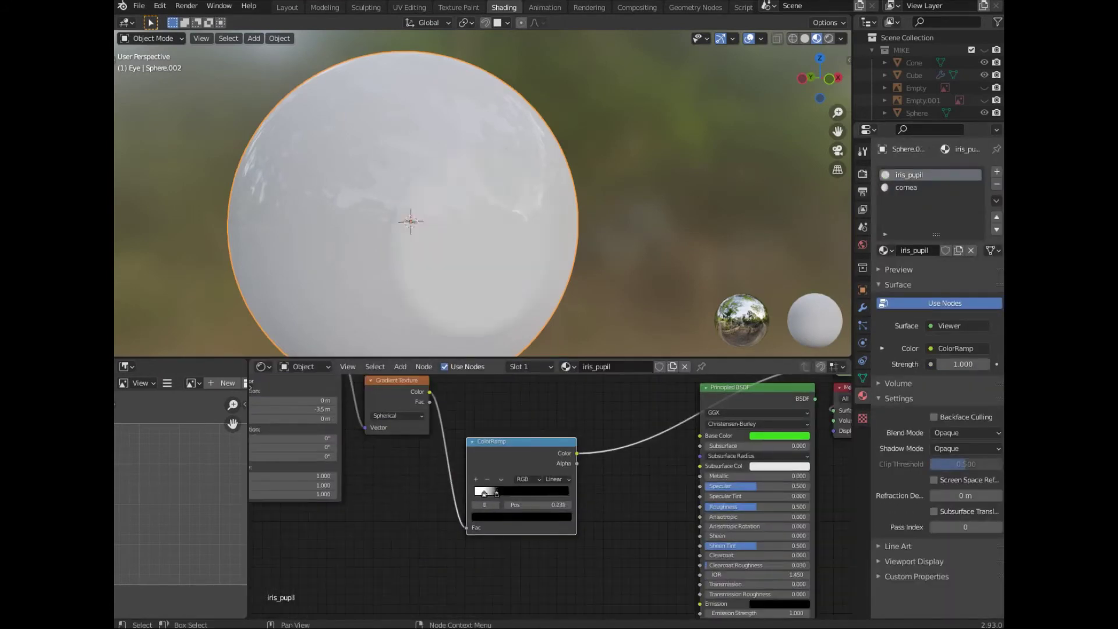
pyautogui.moveTo(496, 493)
pyautogui.mouseDown()
pyautogui.moveTo(481, 493)
pyautogui.moveTo(496, 494)
pyautogui.mouseUp()
pyautogui.moveTo(448, 203); pyautogui.dragTo(466, 192, button='middle')
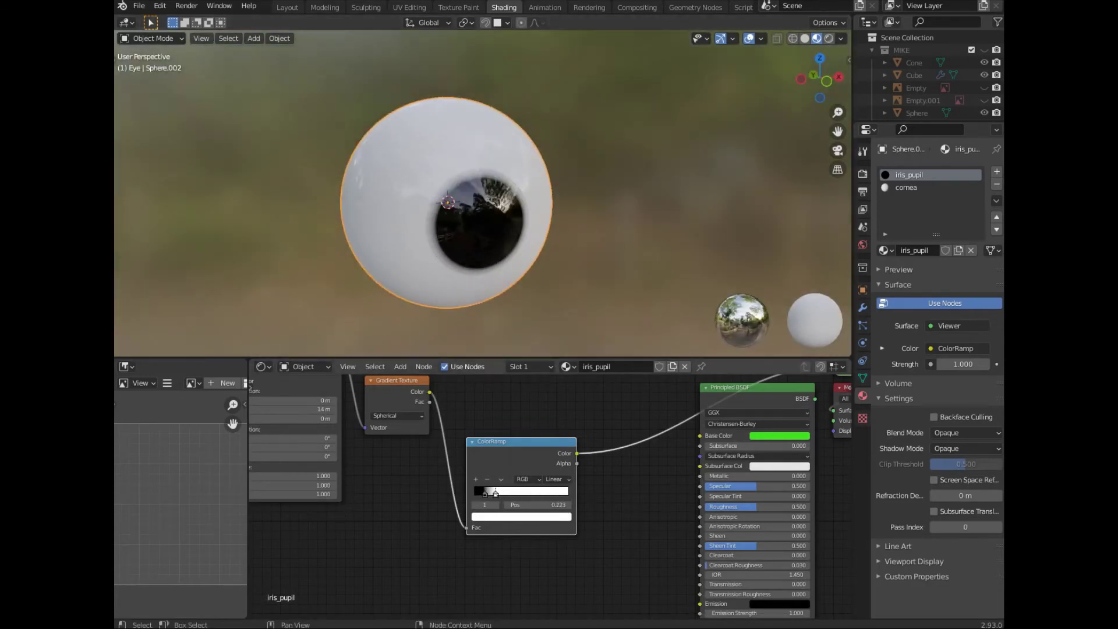
pyautogui.press('Home')
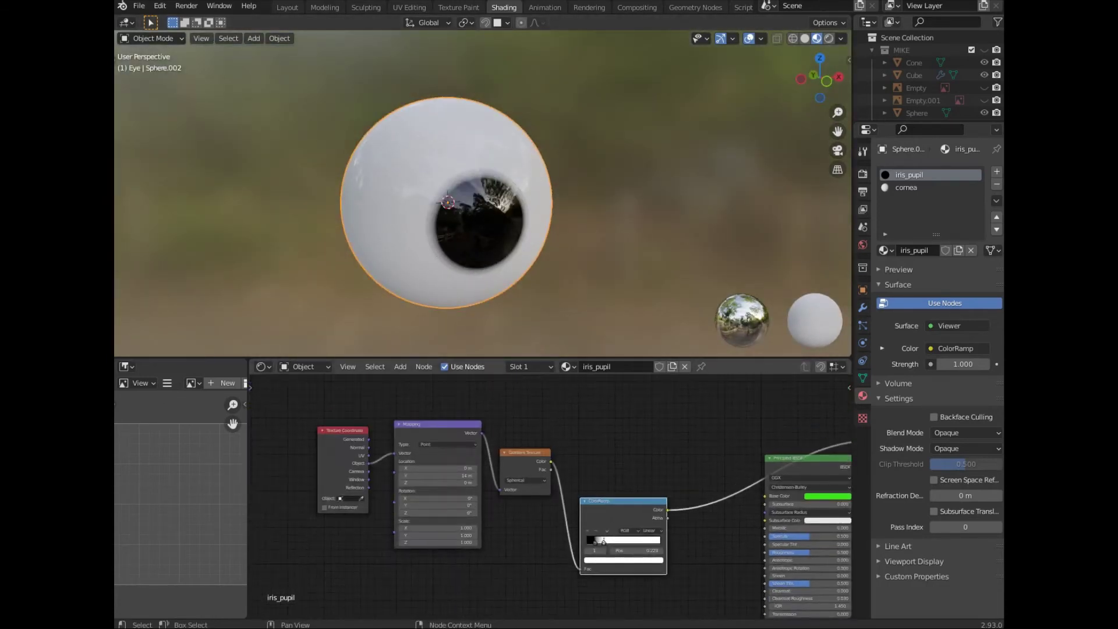
pyautogui.scroll(2, 547, 498)
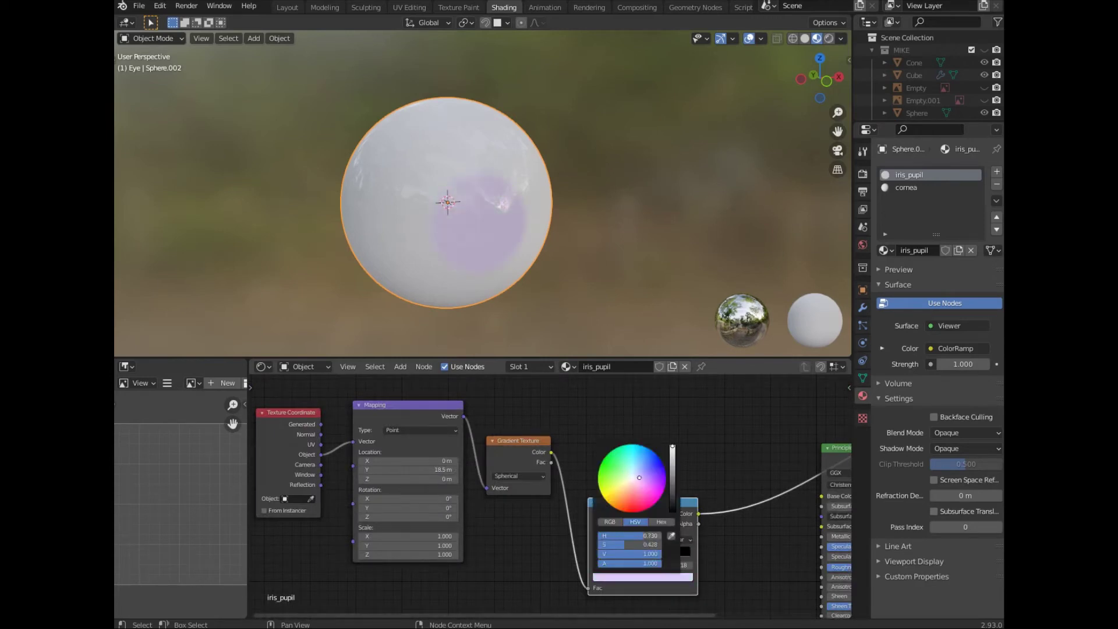
pyautogui.scroll(1, 550, 496)
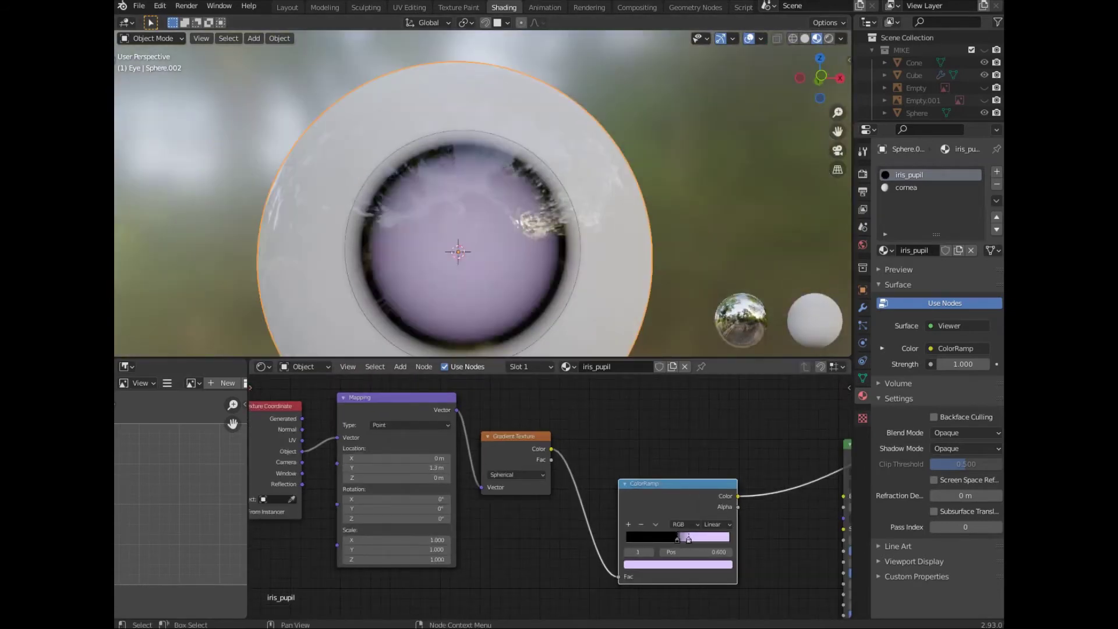
# Darken the iris, set Mapping Location Y to 1.8 m and deepen the green
pyautogui.moveTo(717, 524); pyautogui.dragTo(704, 524)
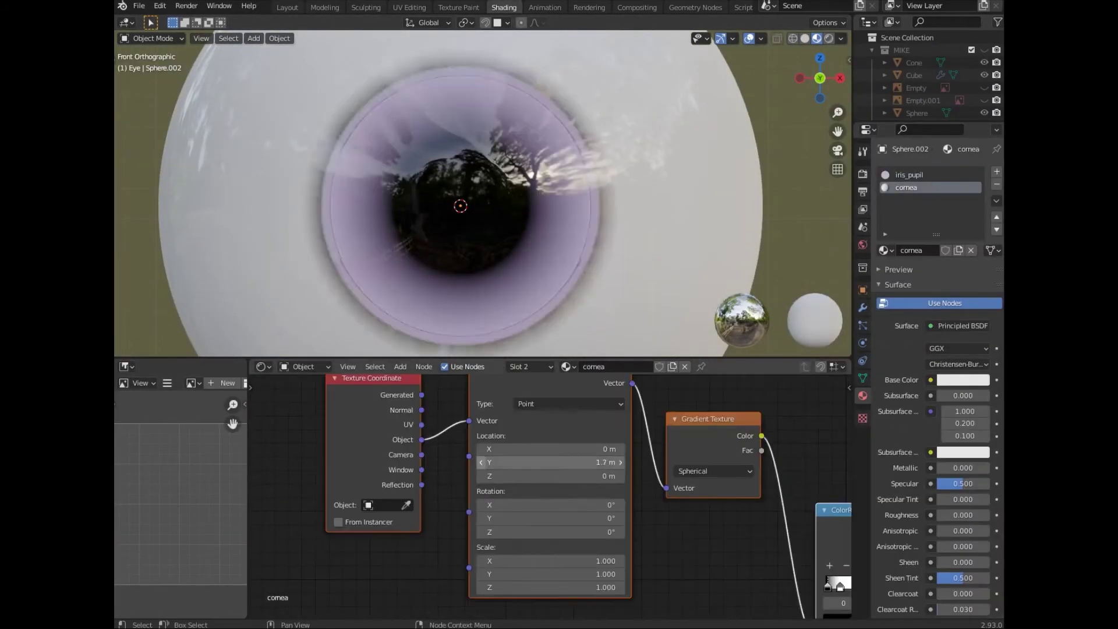
pyautogui.moveTo(547, 462); pyautogui.dragTo(559, 461)
pyautogui.moveTo(548, 462); pyautogui.dragTo(354, 408, button='middle')
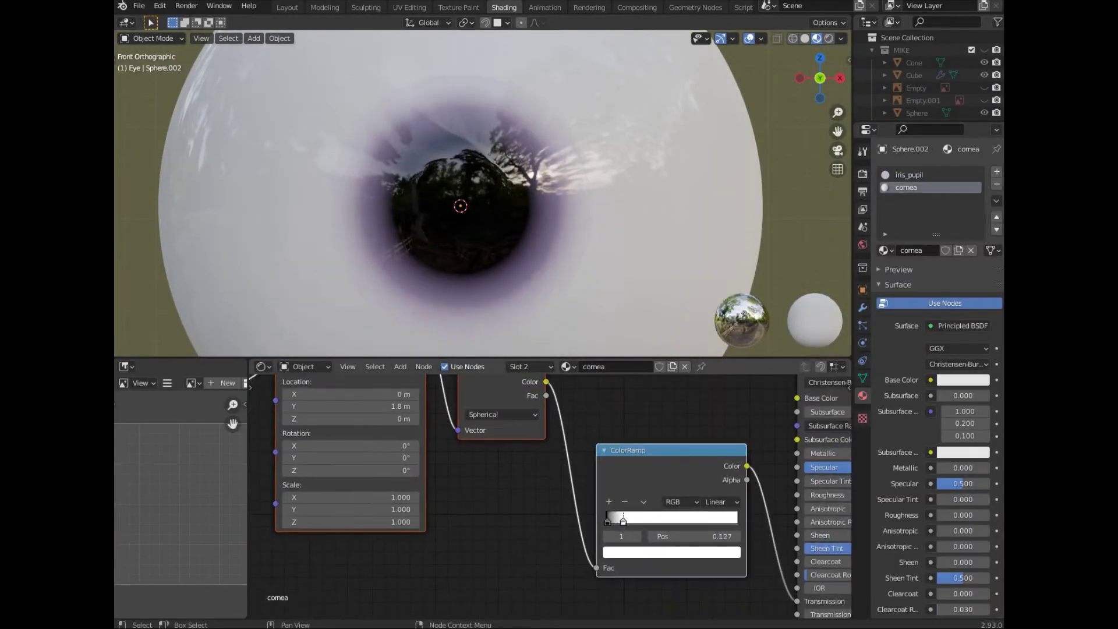
pyautogui.keyDown('ctrl'); pyautogui.moveTo(603, 556); pyautogui.dragTo(604, 524, button='middle'); pyautogui.keyUp('ctrl')
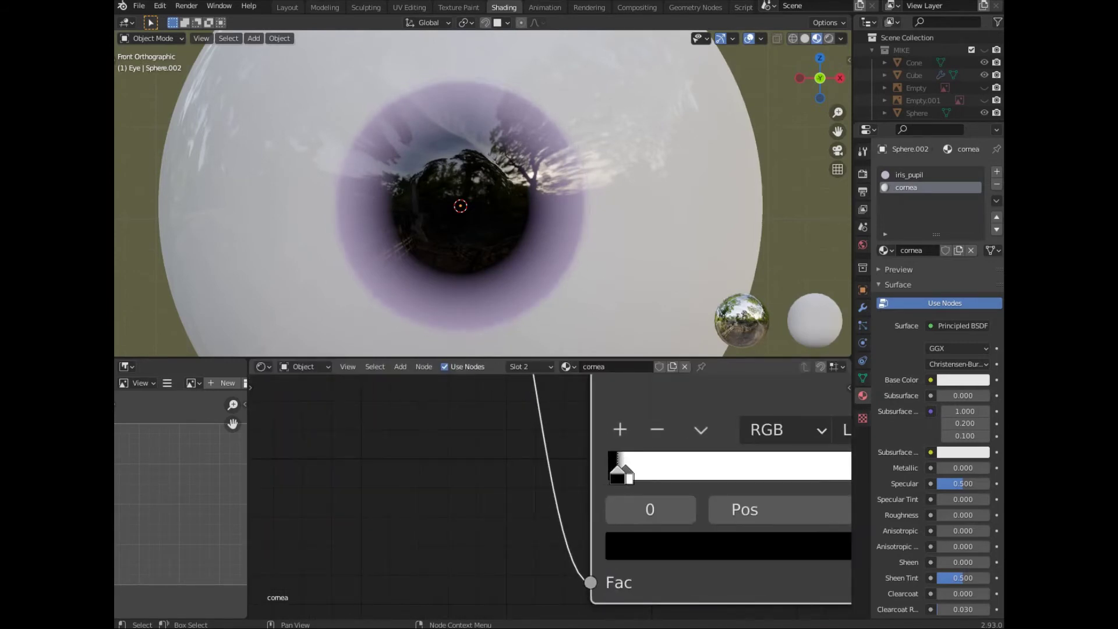
pyautogui.moveTo(617, 475); pyautogui.dragTo(608, 474)
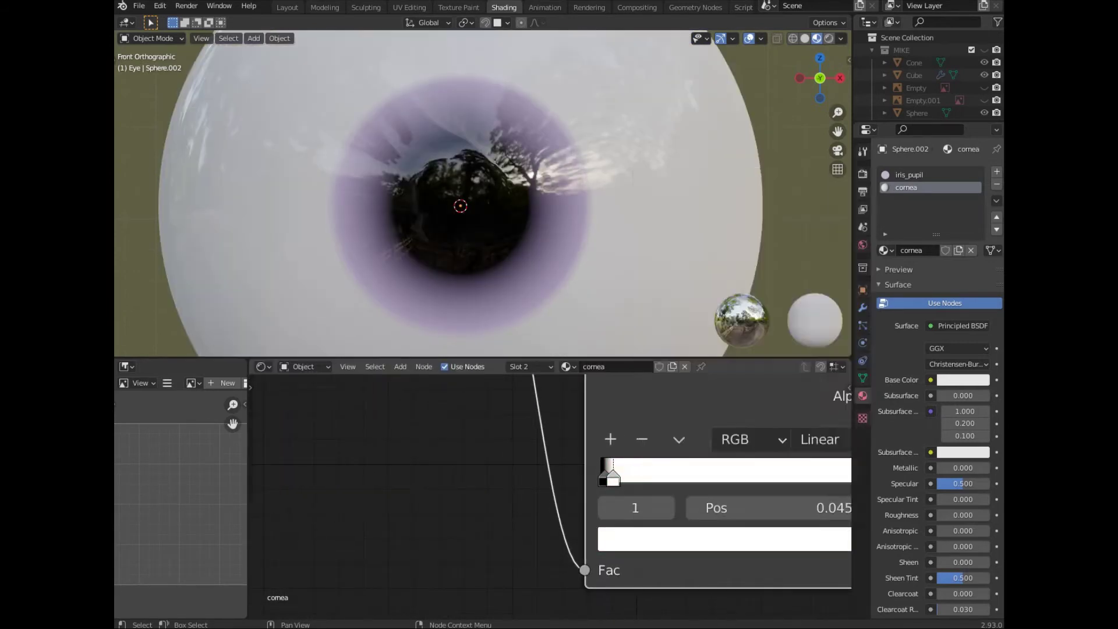
pyautogui.moveTo(588, 197); pyautogui.dragTo(589, 274)
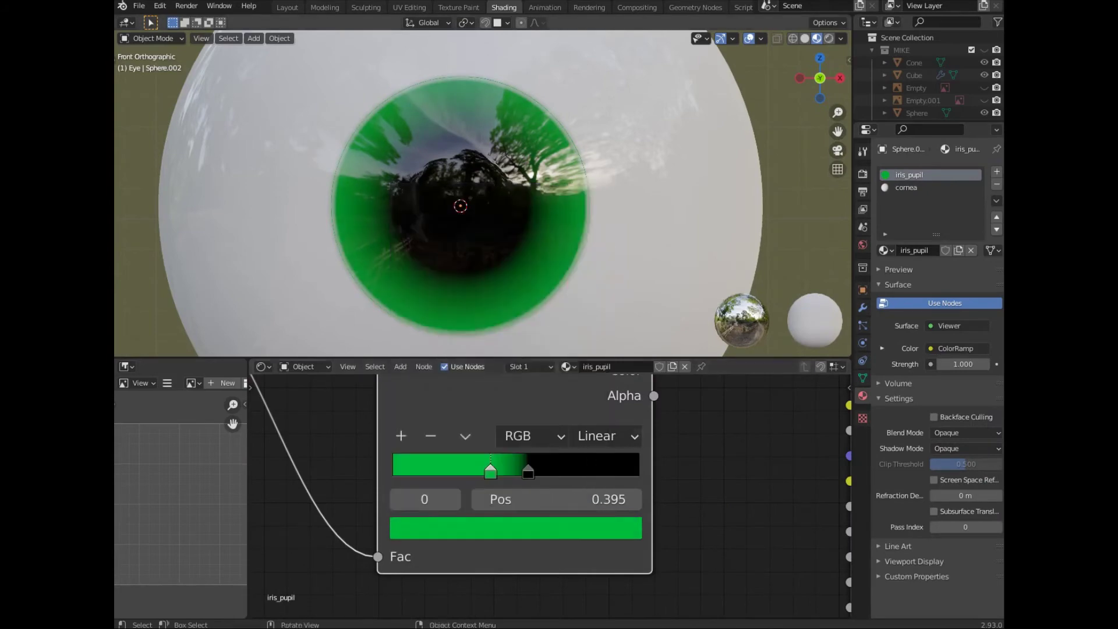
pyautogui.scroll(-2, 473, 198)
pyautogui.scroll(-4, 473, 198)
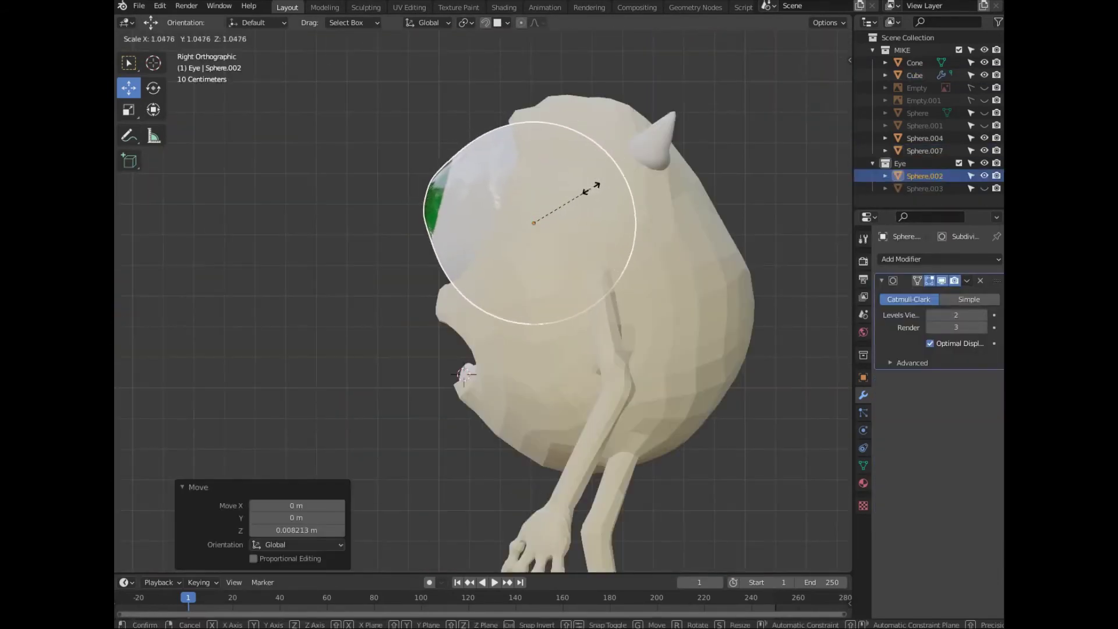
# Select the monster's body and apply Shade Smooth to it
pyautogui.moveTo(559, 314); pyautogui.dragTo(524, 314, button='middle')
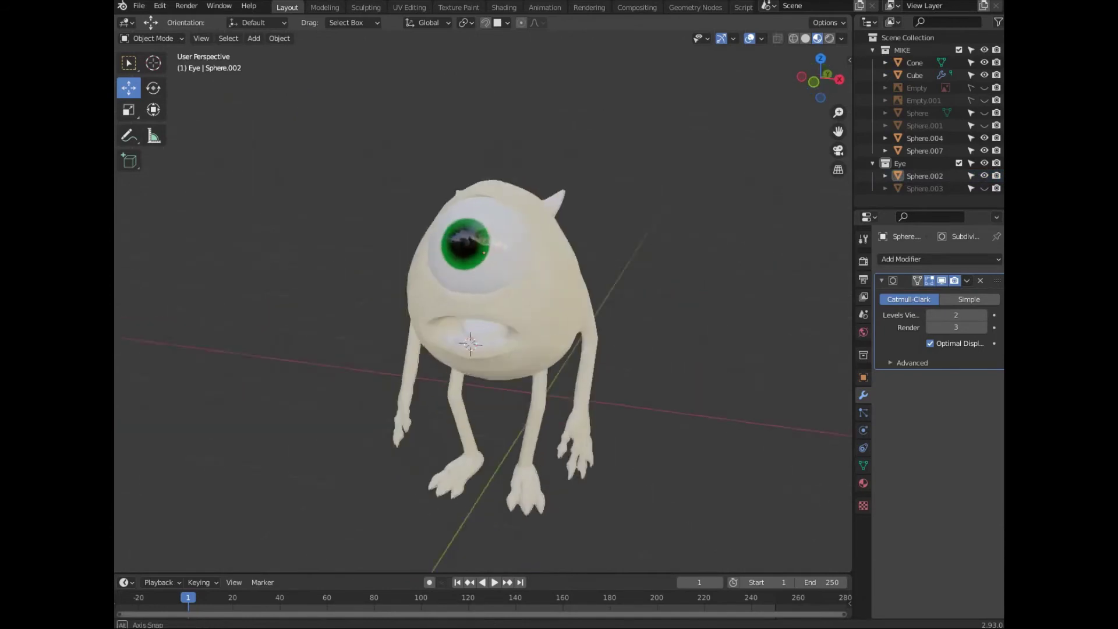
pyautogui.scroll(3, 474, 343)
pyautogui.moveTo(469, 362); pyautogui.dragTo(484, 355, button='middle')
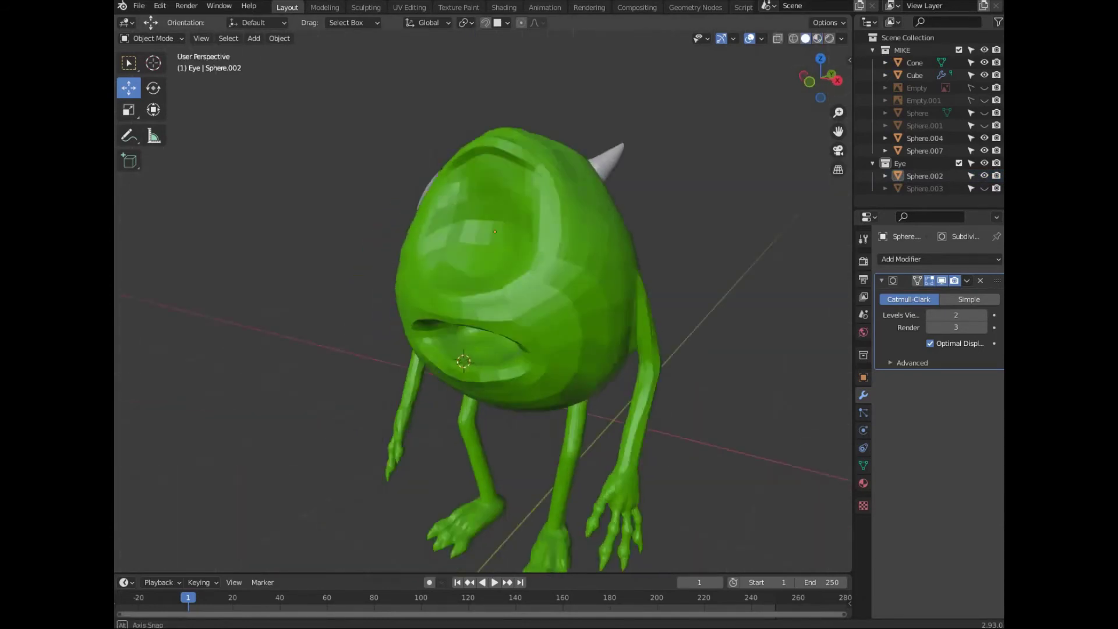
pyautogui.click(469, 362)
pyautogui.rightClick(469, 362)
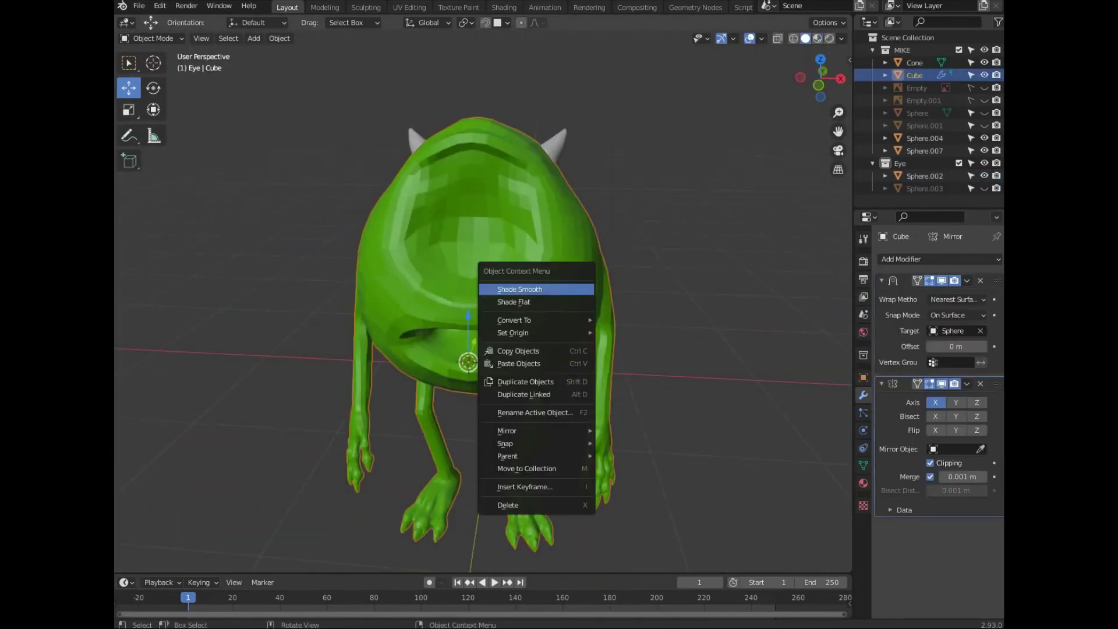
pyautogui.click(495, 287)
# Select the teeth and orbit around to inspect the character from behind
pyautogui.moveTo(469, 362)
pyautogui.mouseDown(button='middle')
pyautogui.moveTo(471, 315)
pyautogui.moveTo(483, 317)
pyautogui.mouseUp(button='middle')
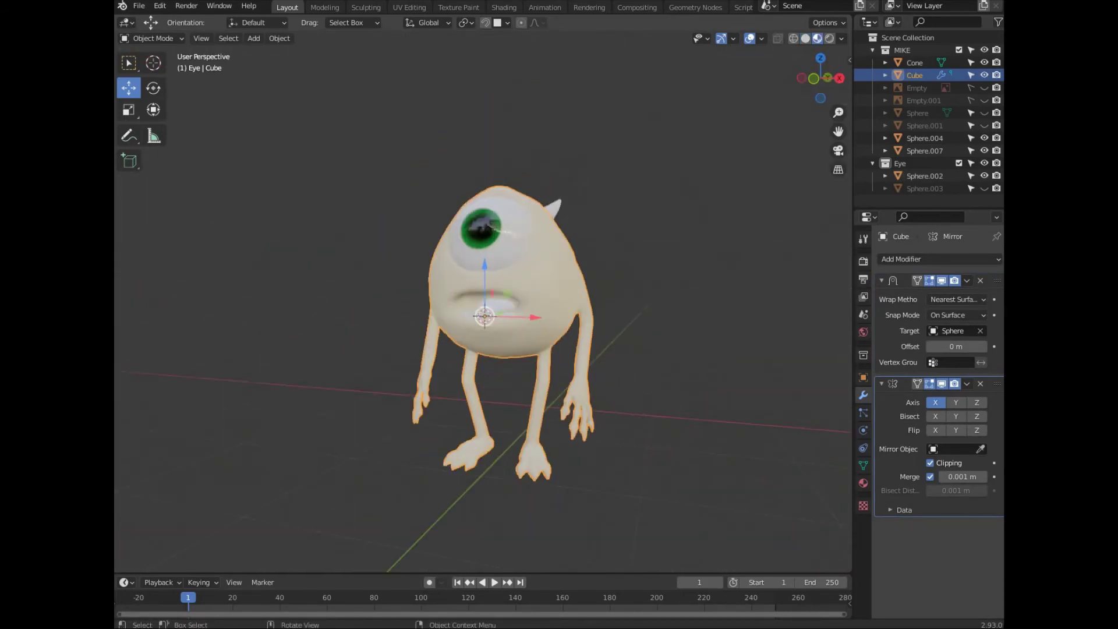
pyautogui.scroll(3, 493, 323)
pyautogui.scroll(2, 493, 323)
pyautogui.scroll(-1, 492, 326)
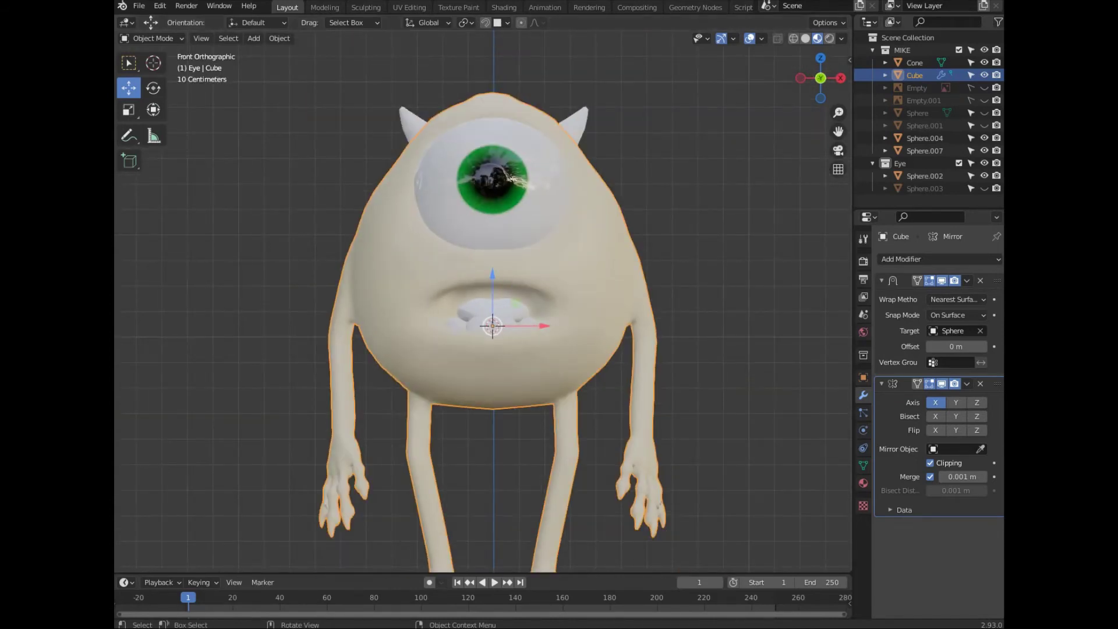
pyautogui.click(493, 315)
pyautogui.scroll(2, 492, 324)
pyautogui.scroll(-3, 492, 324)
pyautogui.moveTo(493, 324)
pyautogui.mouseDown(button='middle')
pyautogui.moveTo(480, 315)
pyautogui.moveTo(492, 319)
pyautogui.mouseUp(button='middle')
# Duplicate the lower teeth, flip the copy 180° on Z, and raise it under the upper lip
pyautogui.scroll(5, 492, 320)
pyautogui.click(508, 396)
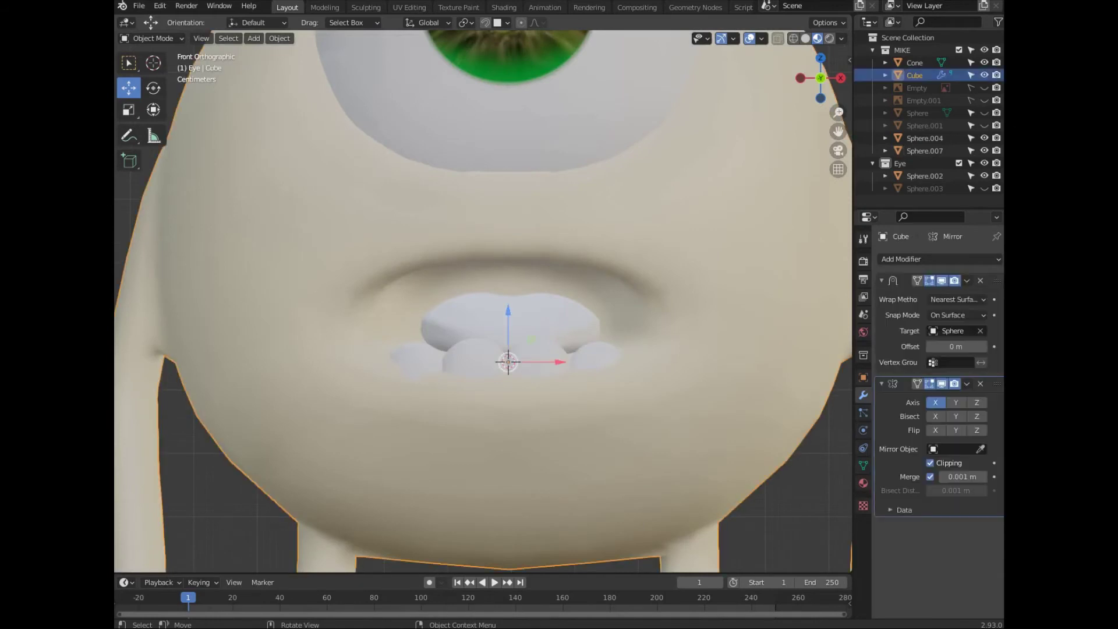
pyautogui.scroll(-1, 508, 362)
pyautogui.click(504, 351)
pyautogui.rightClick(504, 351)
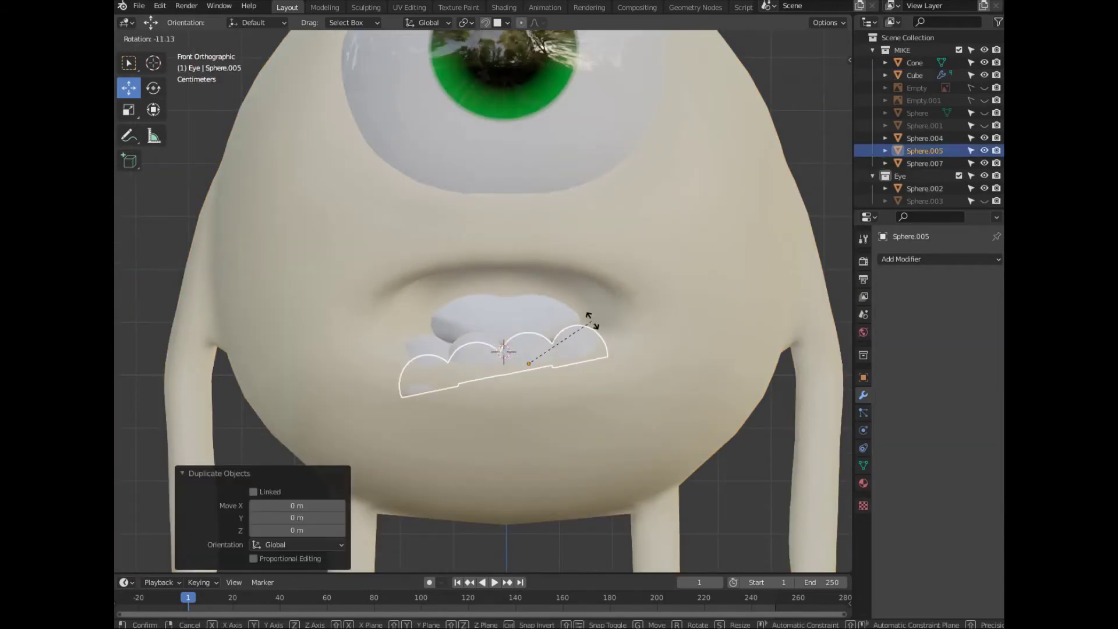
pyautogui.press('Return')
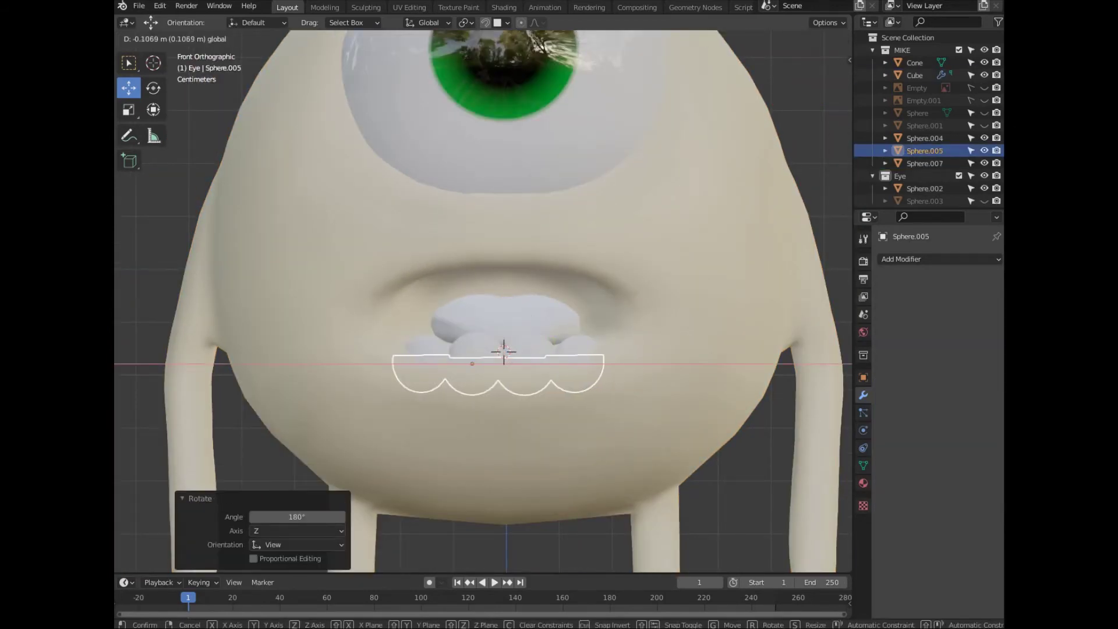
pyautogui.click(504, 351)
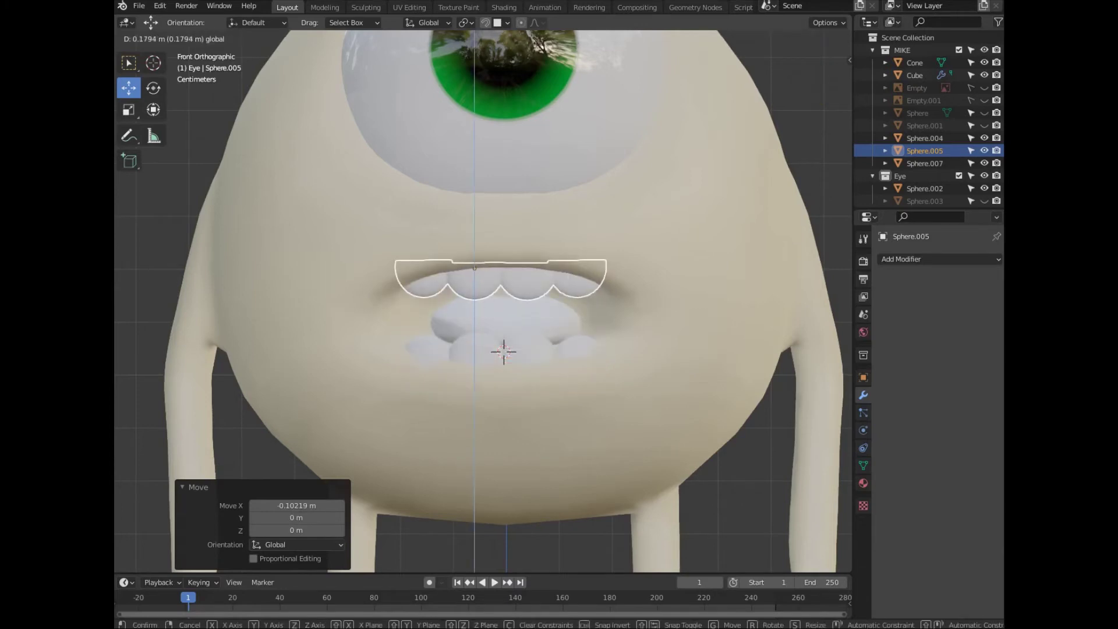
pyautogui.press('Return')
# Check the new upper teeth in front view and select the body
pyautogui.moveTo(504, 349); pyautogui.dragTo(443, 326, button='middle')
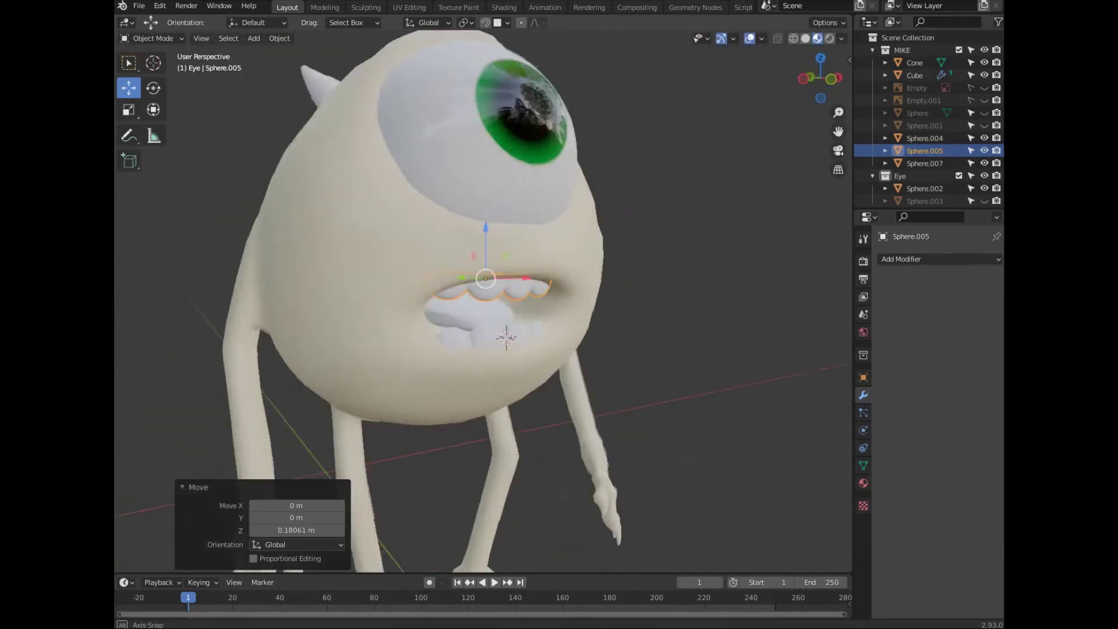
pyautogui.scroll(-5, 489, 314)
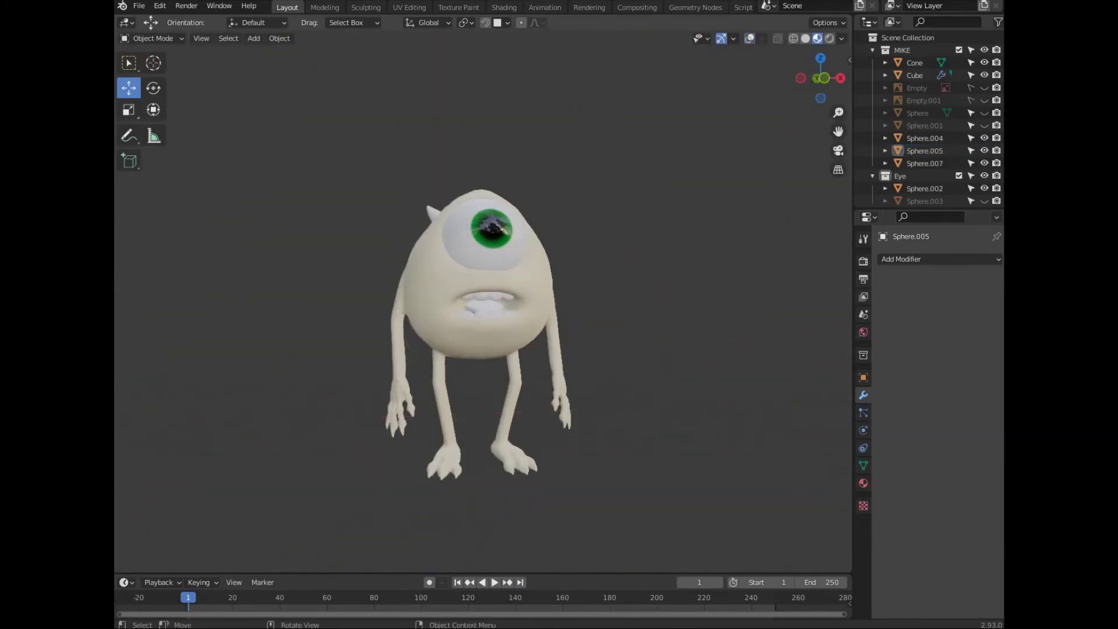
pyautogui.press('KP_1')
pyautogui.scroll(2, 490, 338)
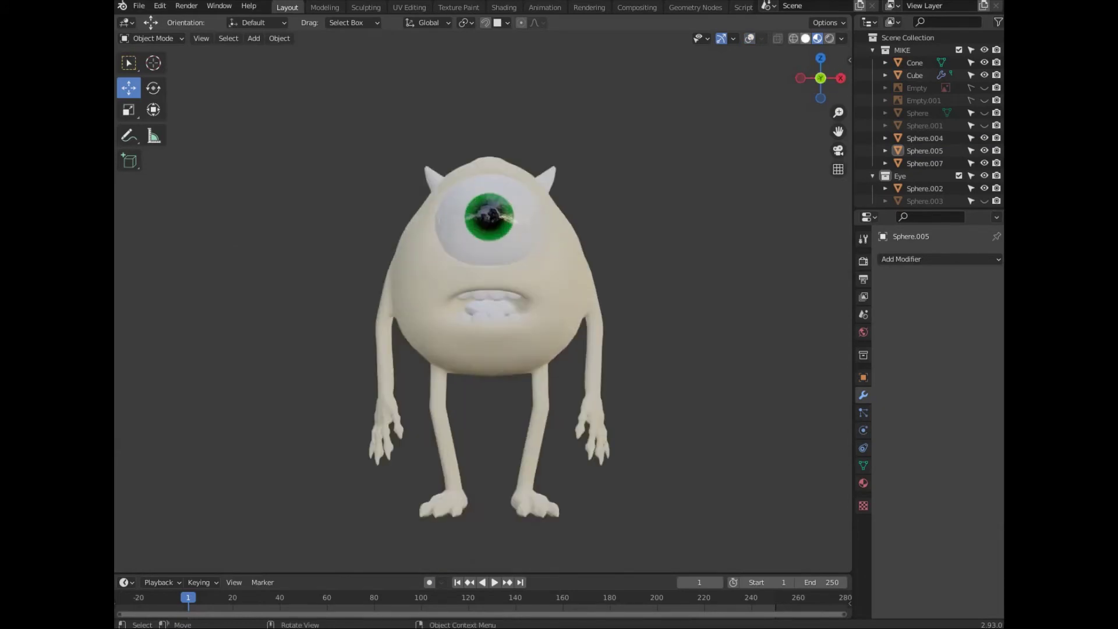
pyautogui.click(489, 326)
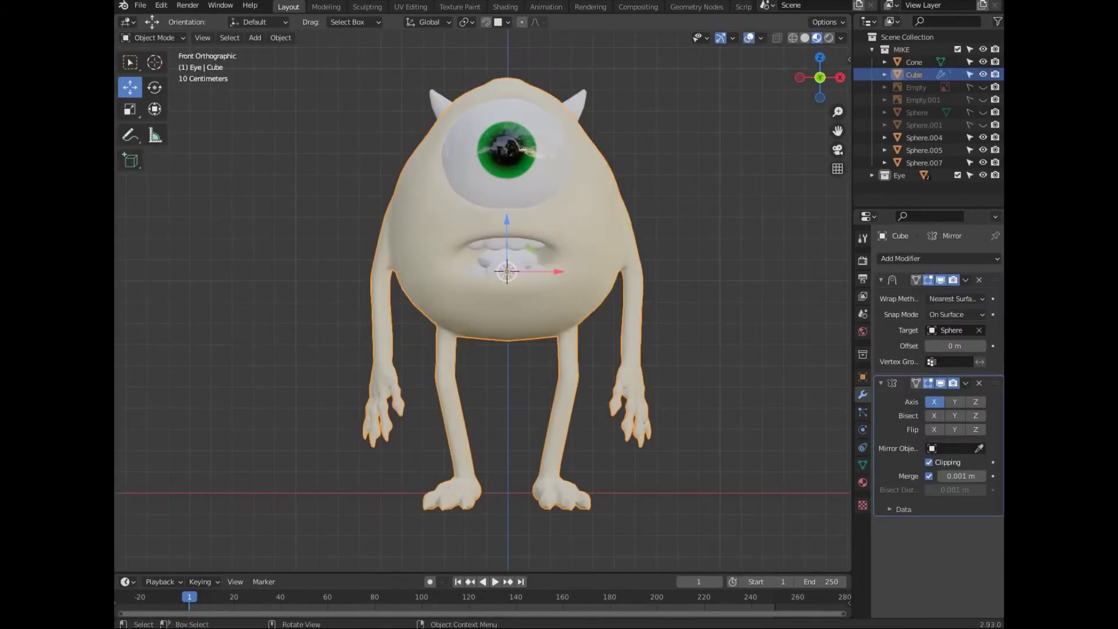
# In the Shading workspace, set the body's Principled BSDF Base Color to bright lime green
pyautogui.click(503, 7)
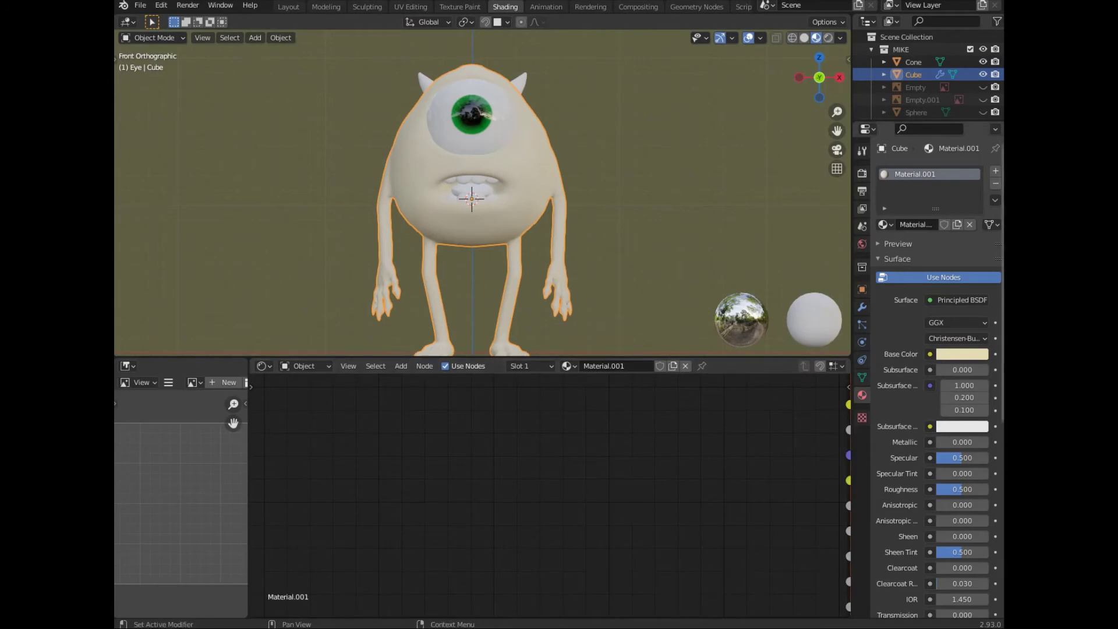
pyautogui.moveTo(757, 495); pyautogui.dragTo(471, 495, button='middle')
pyautogui.click(545, 450)
pyautogui.moveTo(558, 328); pyautogui.dragTo(516, 327)
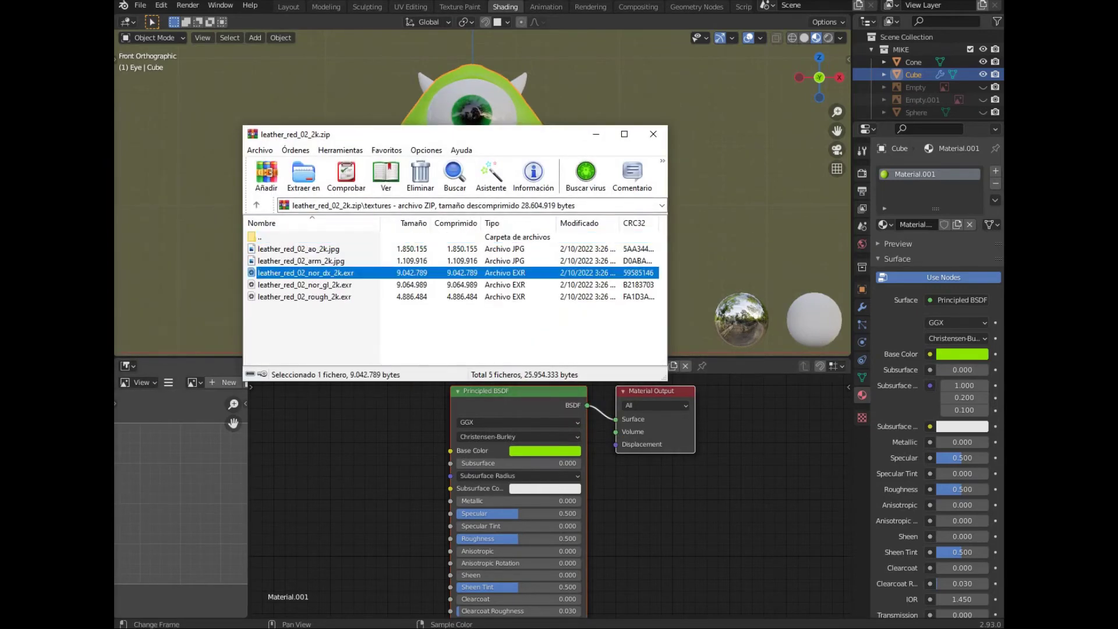
# Add leather_red_02 nor_dx and rough EXR textures as body material nodes, undoing a stray viewport image
pyautogui.moveTo(306, 273); pyautogui.dragTo(349, 428)
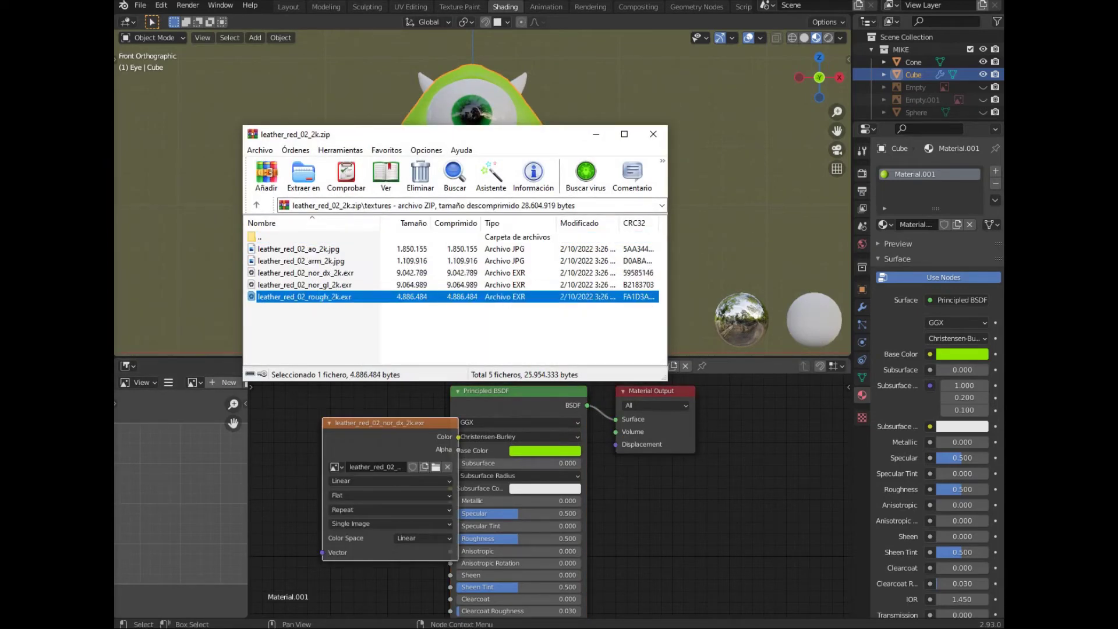
pyautogui.moveTo(303, 297); pyautogui.dragTo(465, 81)
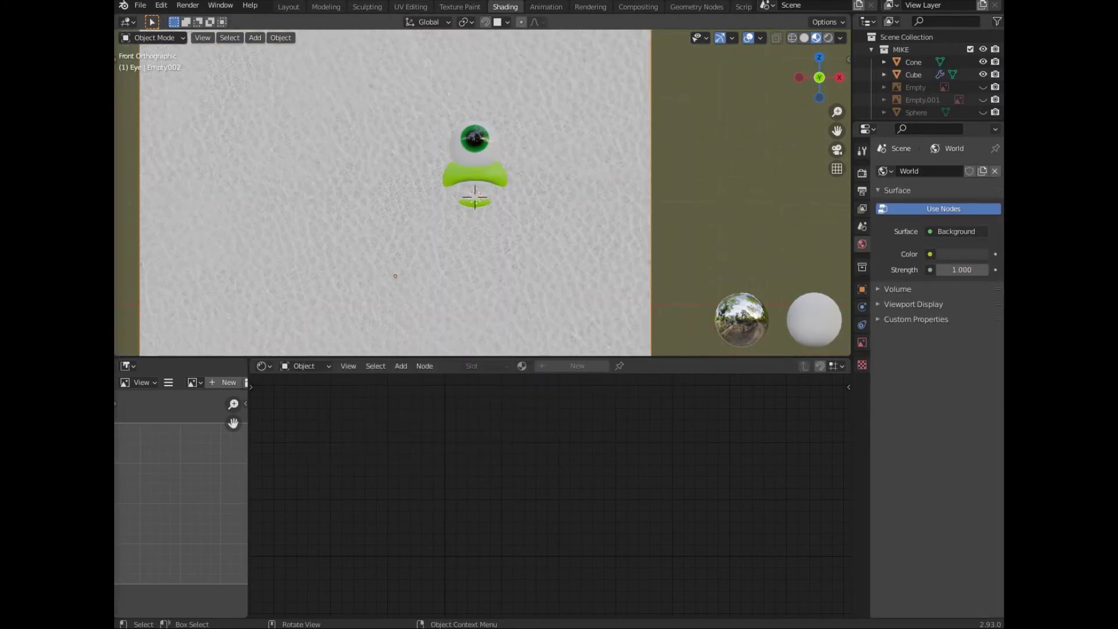
pyautogui.hotkey('ctrl', 'z')
pyautogui.scroll(-2, 547, 495)
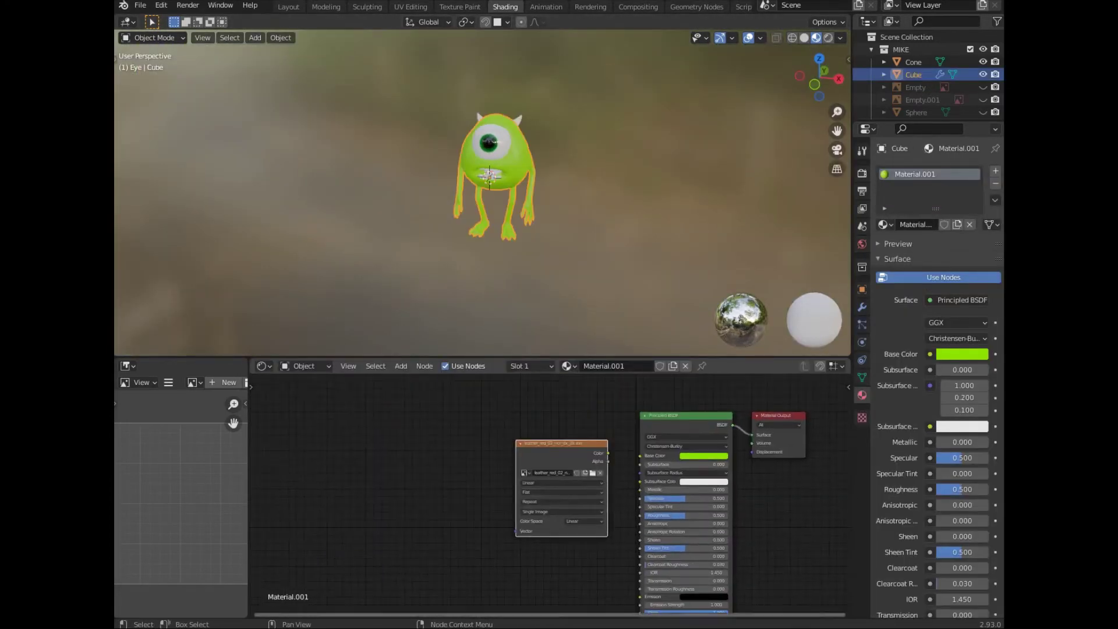
pyautogui.hotkey('alt', 'Tab')
pyautogui.moveTo(302, 296); pyautogui.dragTo(361, 466)
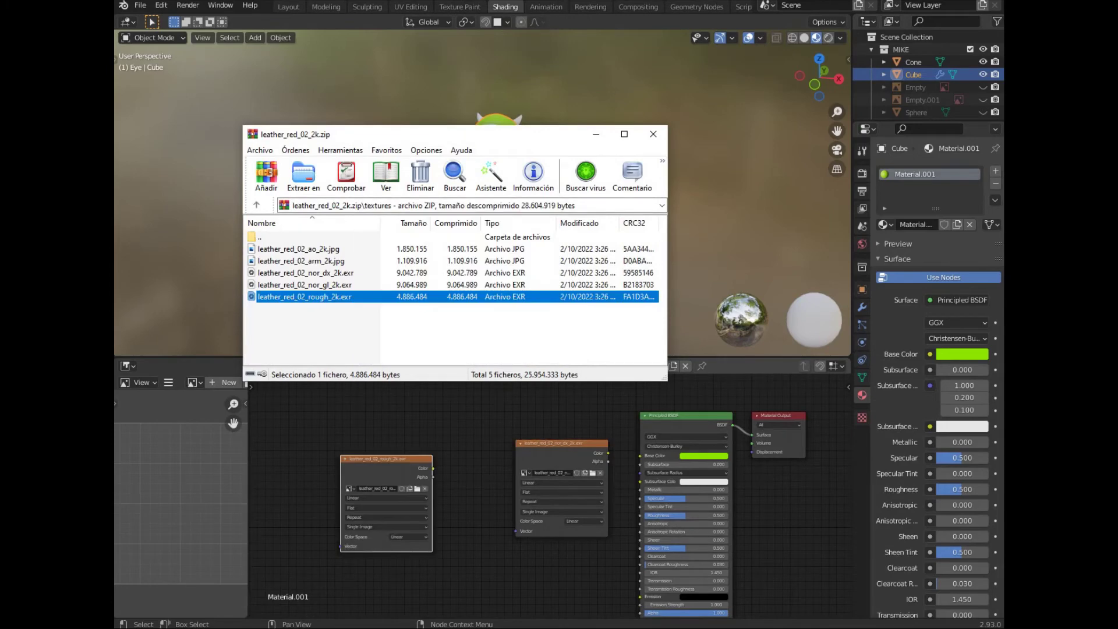
pyautogui.moveTo(561, 443); pyautogui.dragTo(513, 432)
# Link the normal texture to the shader's Normal and the roughness texture to Roughness
pyautogui.moveTo(547, 495); pyautogui.dragTo(450, 463, button='middle')
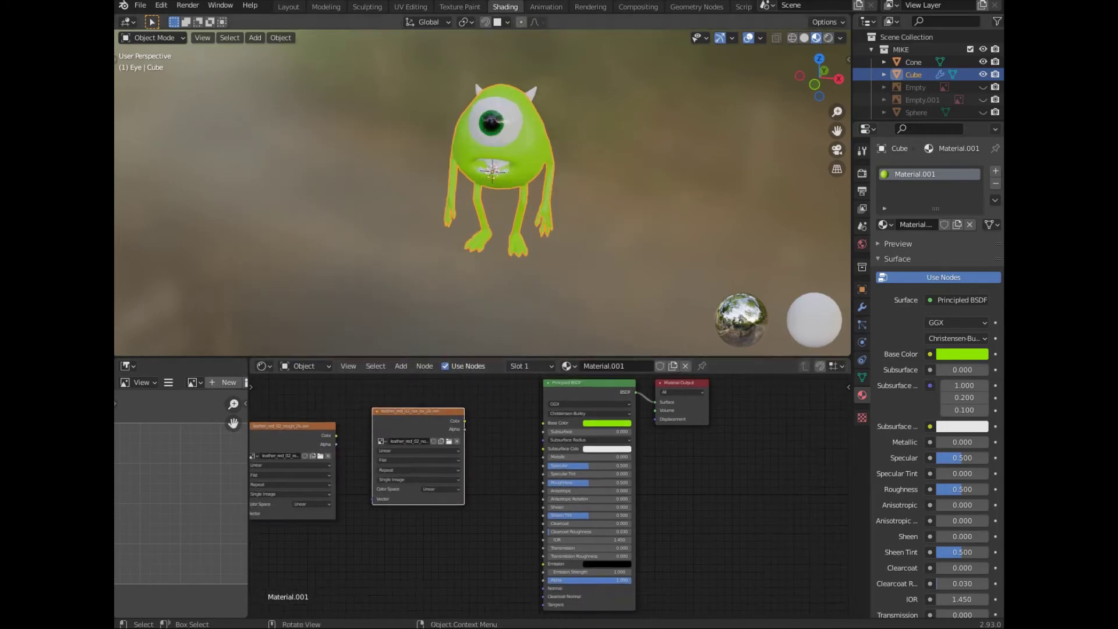
pyautogui.press('KP_1')
pyautogui.moveTo(419, 411)
pyautogui.mouseDown()
pyautogui.moveTo(452, 485)
pyautogui.moveTo(543, 588)
pyautogui.mouseUp()
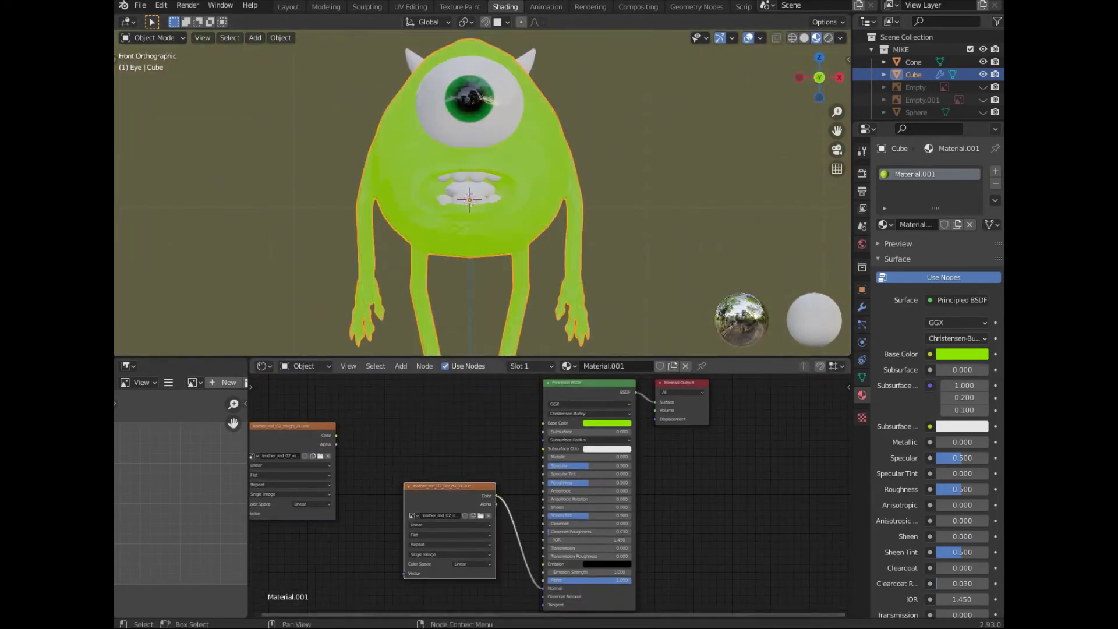
pyautogui.scroll(-1, 542, 407)
pyautogui.moveTo(315, 402)
pyautogui.mouseDown()
pyautogui.moveTo(367, 441)
pyautogui.moveTo(449, 461)
pyautogui.moveTo(543, 442)
pyautogui.mouseUp()
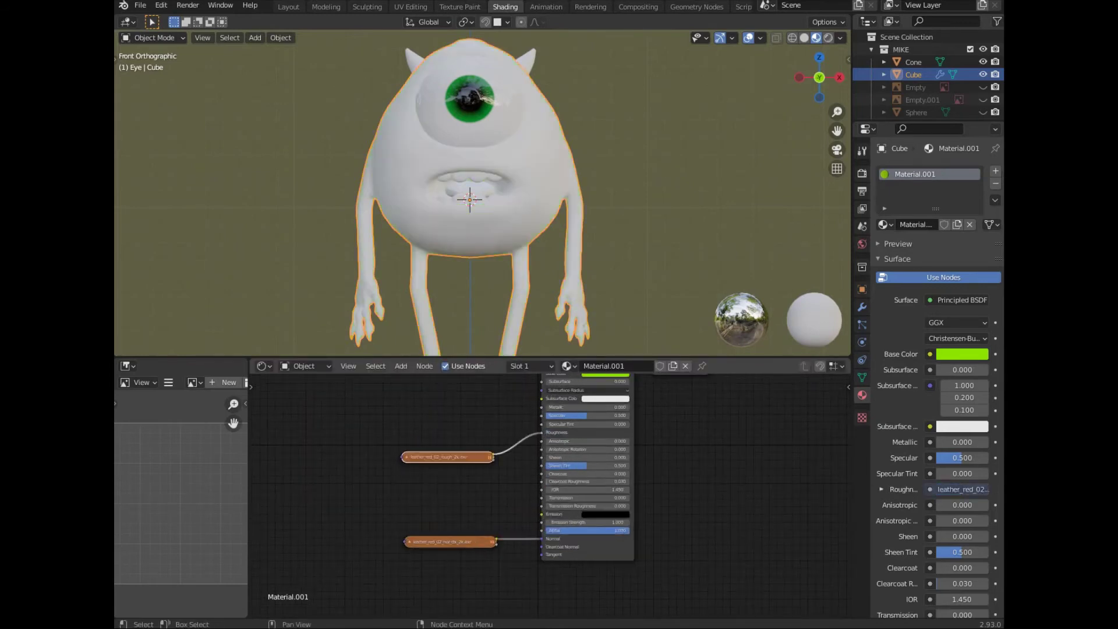
pyautogui.moveTo(461, 455); pyautogui.dragTo(458, 435)
pyautogui.moveTo(483, 233); pyautogui.dragTo(466, 192, button='middle')
pyautogui.scroll(5, 484, 192)
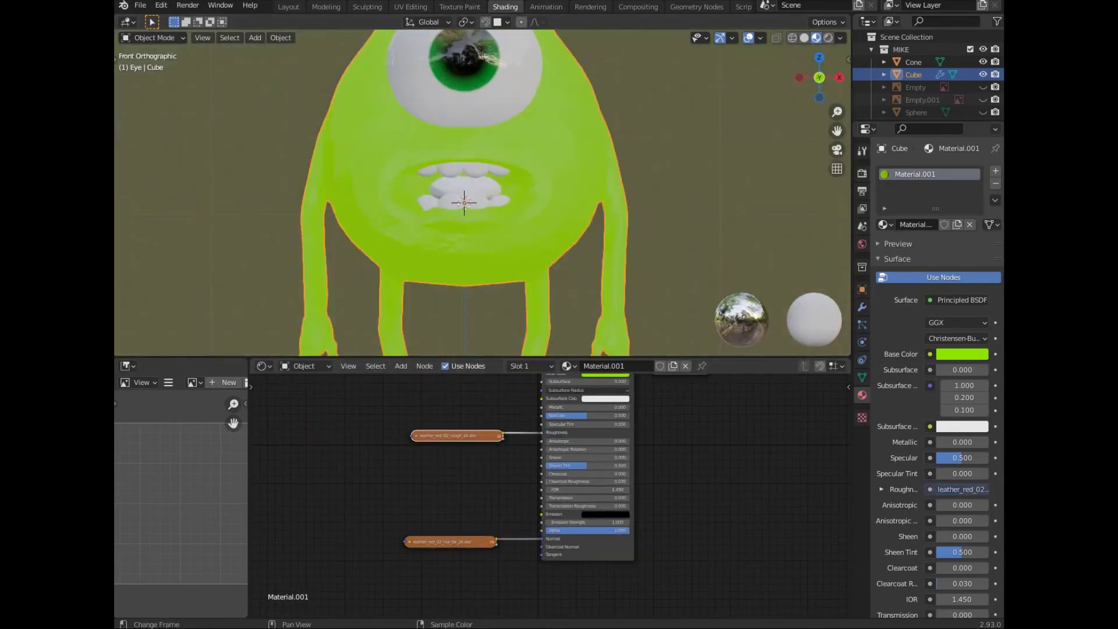
# Insert a Normal Map node between the leather normal texture and the shader's Normal input
pyautogui.press('super+Down')
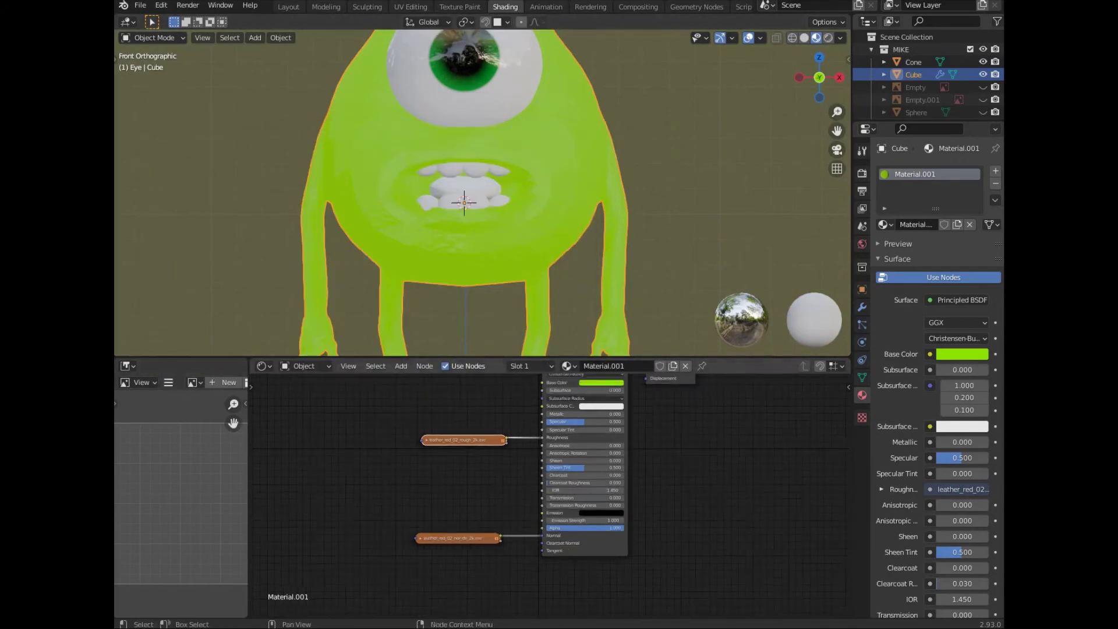
pyautogui.click(411, 7)
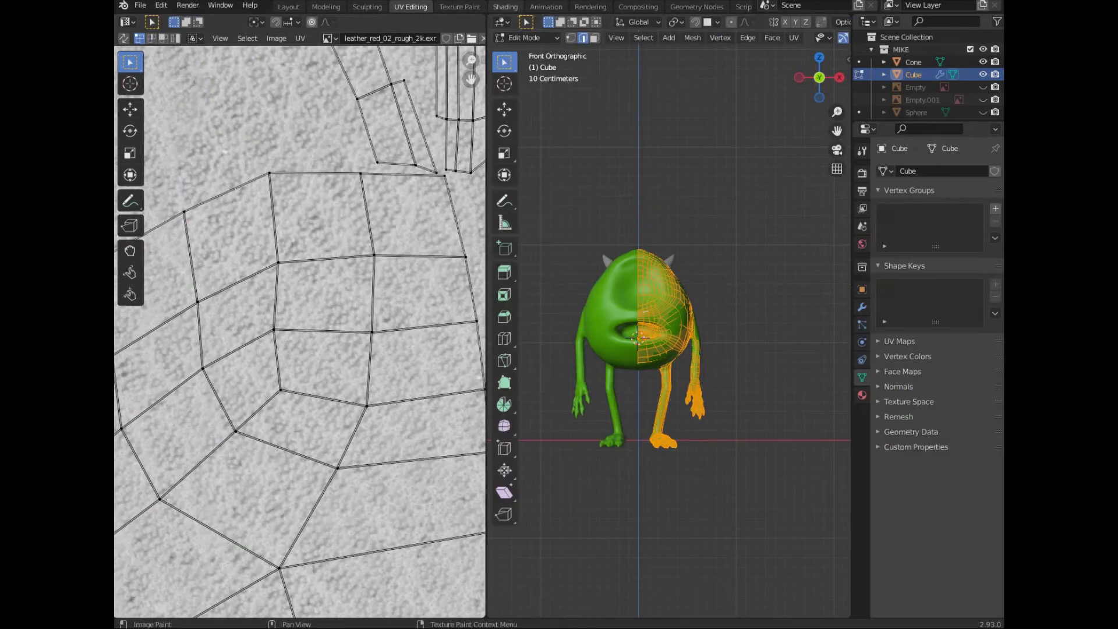
pyautogui.hotkey('ctrl', 'pagedown')
pyautogui.hotkey('ctrl', 'pagedown')
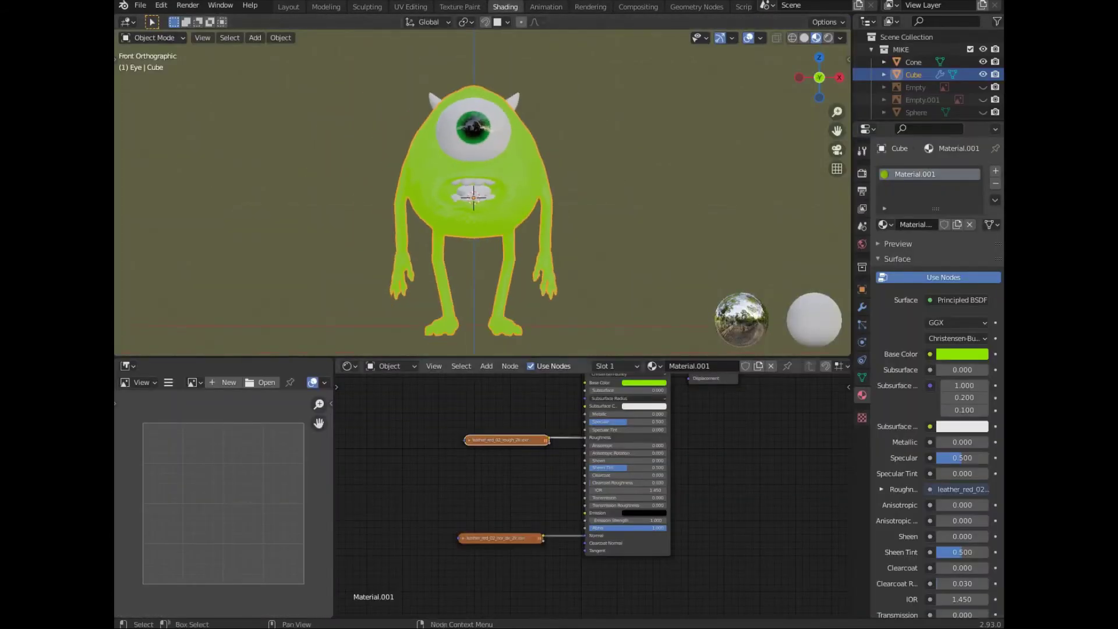
pyautogui.click(128, 366)
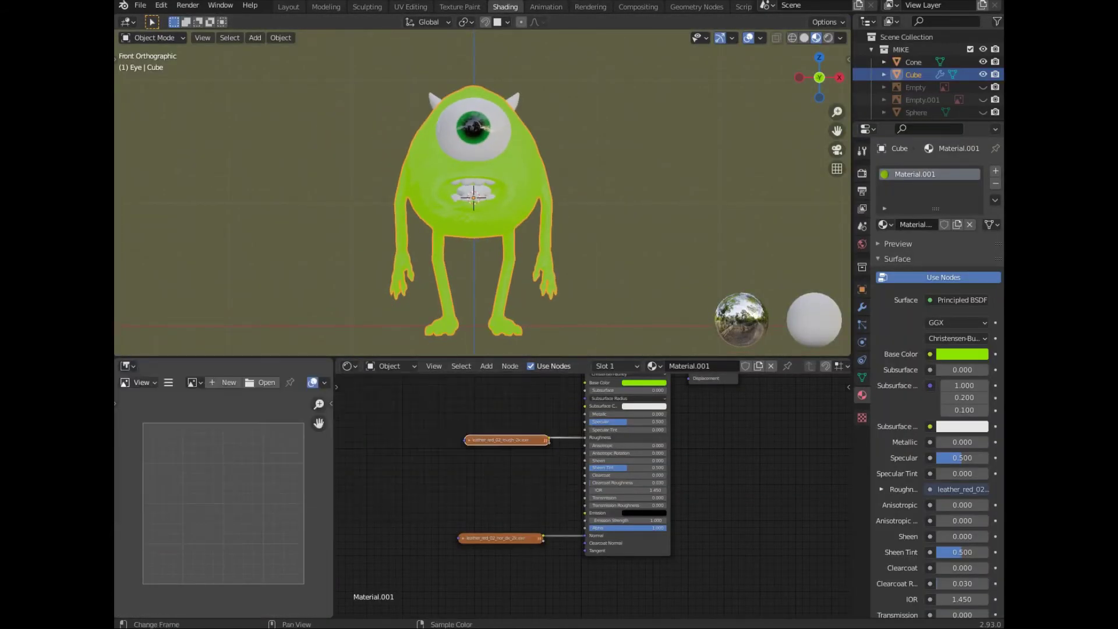
pyautogui.click(128, 366)
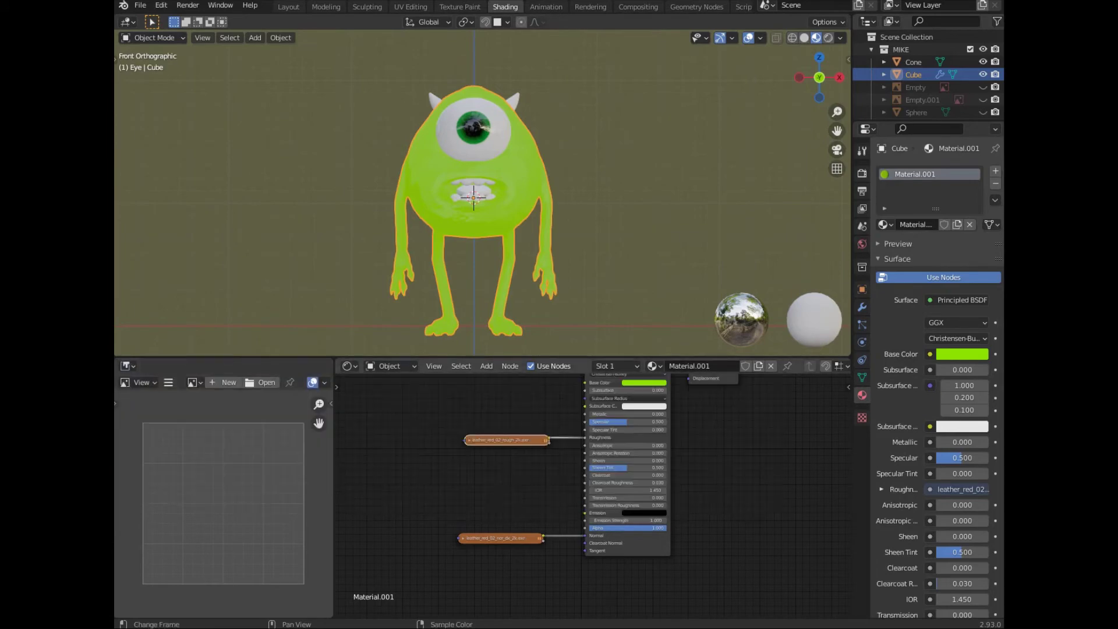
pyautogui.hotkey('shift', 'a')
pyautogui.click(524, 504)
pyautogui.click(508, 504)
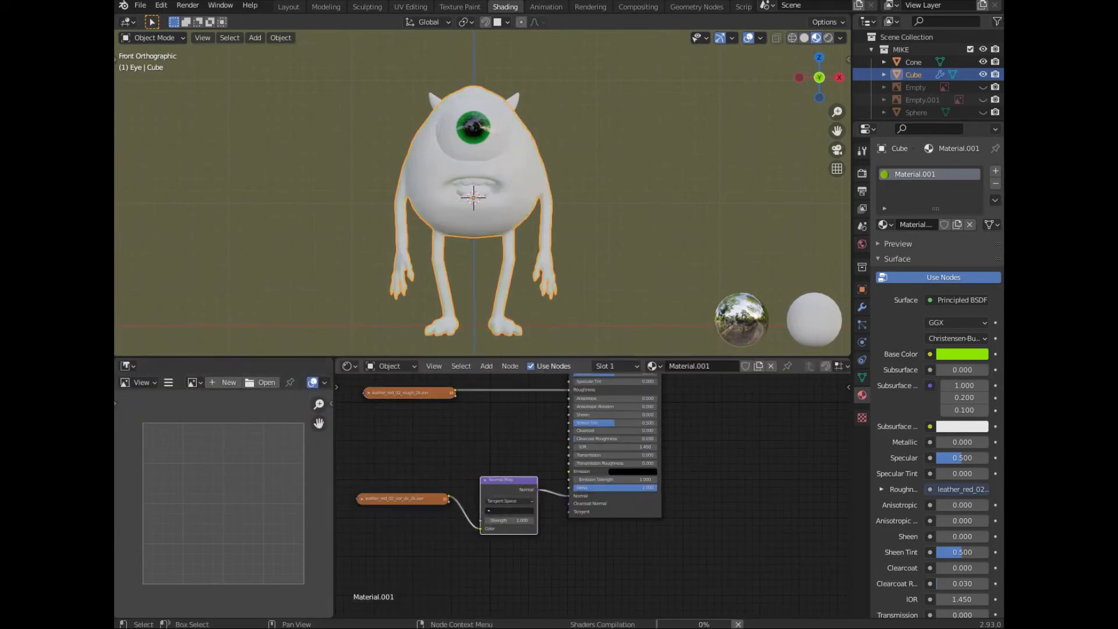
# Brighten the body's green Base Color value to 0.930, then select the teeth from the front view
pyautogui.moveTo(483, 192)
pyautogui.mouseDown(button='middle')
pyautogui.moveTo(524, 175)
pyautogui.moveTo(495, 192)
pyautogui.mouseUp(button='middle')
pyautogui.scroll(3, 448, 174)
pyautogui.scroll(1, 582, 466)
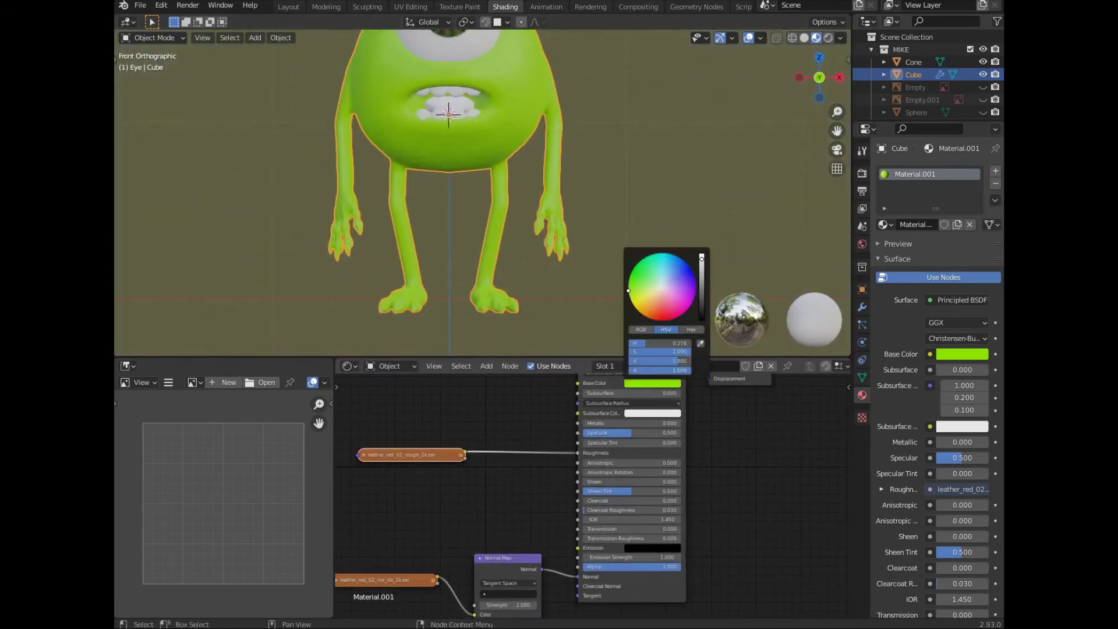
pyautogui.keyDown('shift'); pyautogui.moveTo(449, 117); pyautogui.dragTo(432, 228, button='middle'); pyautogui.keyUp('shift')
pyautogui.moveTo(702, 270); pyautogui.dragTo(702, 254)
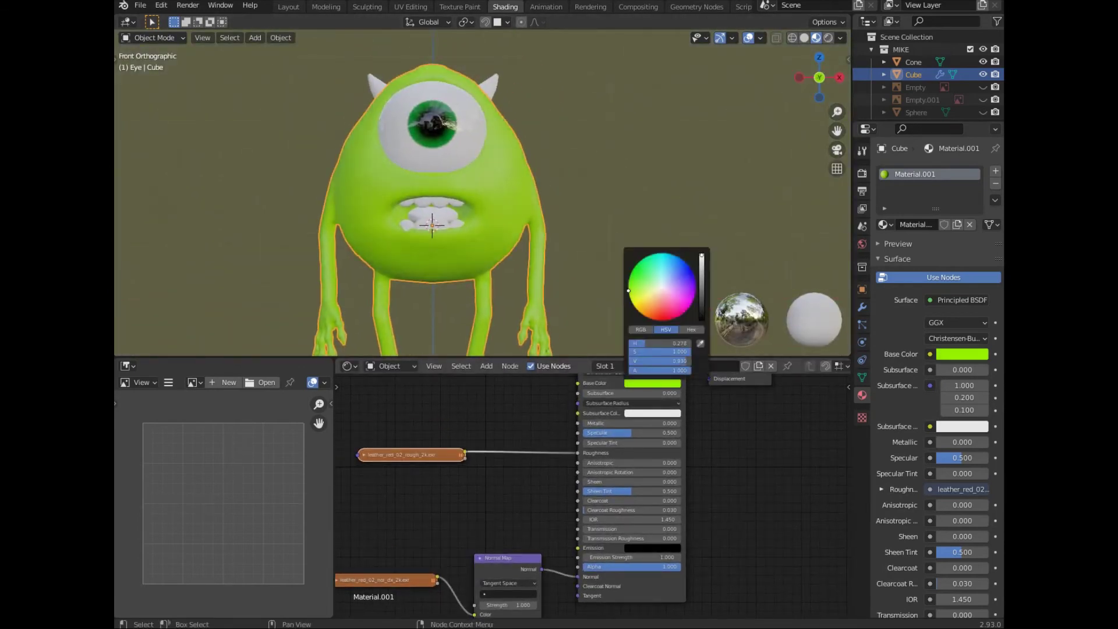
pyautogui.scroll(-2, 482, 193)
pyautogui.moveTo(482, 192); pyautogui.dragTo(524, 174, button='middle')
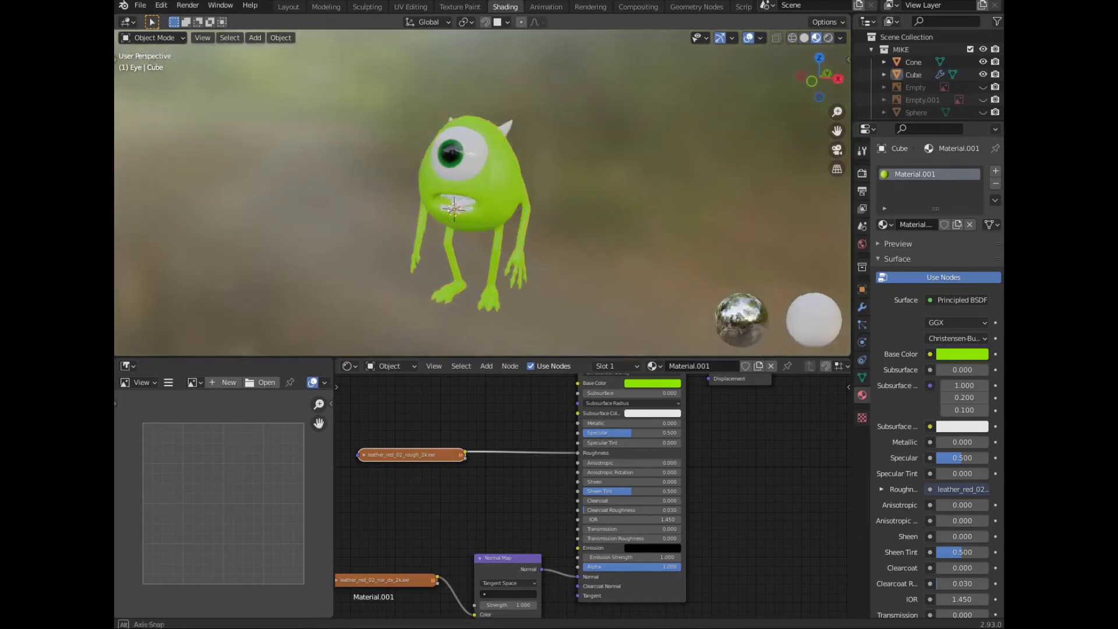
pyautogui.press('KP_1')
pyautogui.hotkey('alt', 'a')
pyautogui.scroll(3, 442, 221)
pyautogui.click(520, 178)
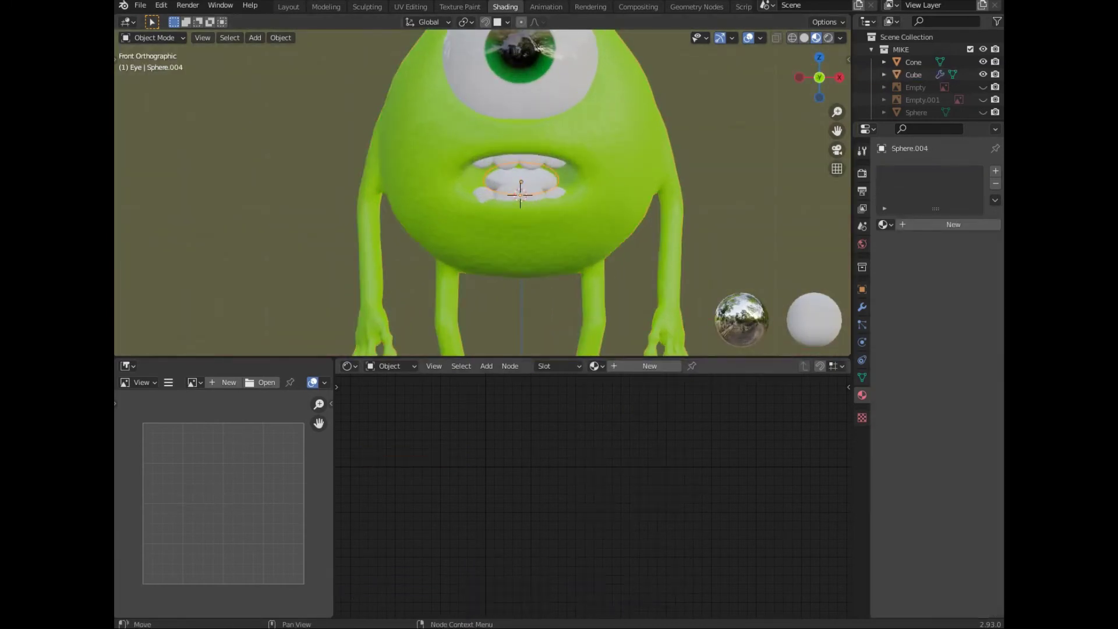
# Give the tongue sphere Sphere.004 a new darker-green material, then select the lower teeth
pyautogui.click(649, 366)
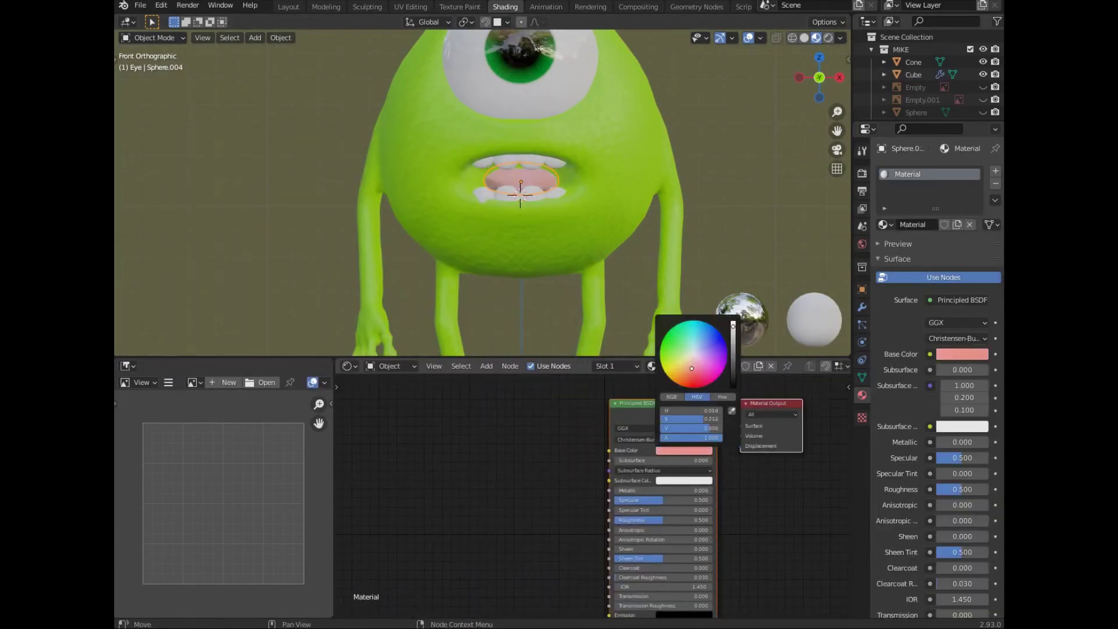
pyautogui.moveTo(692, 368); pyautogui.dragTo(698, 378)
pyautogui.moveTo(524, 233); pyautogui.dragTo(576, 209, button='middle')
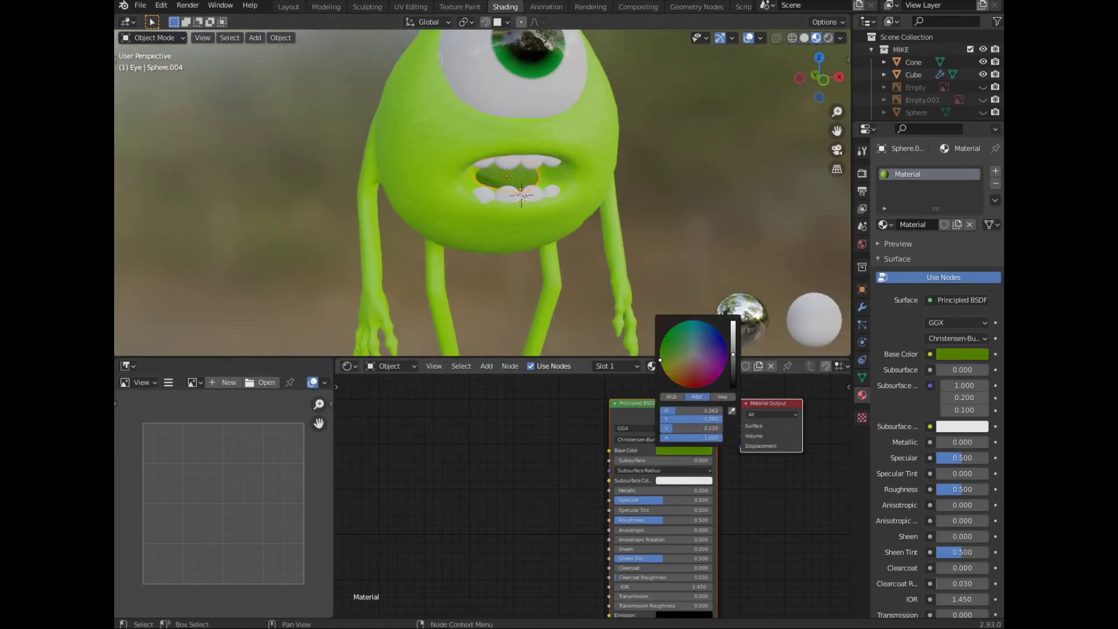
pyautogui.press('KP_1')
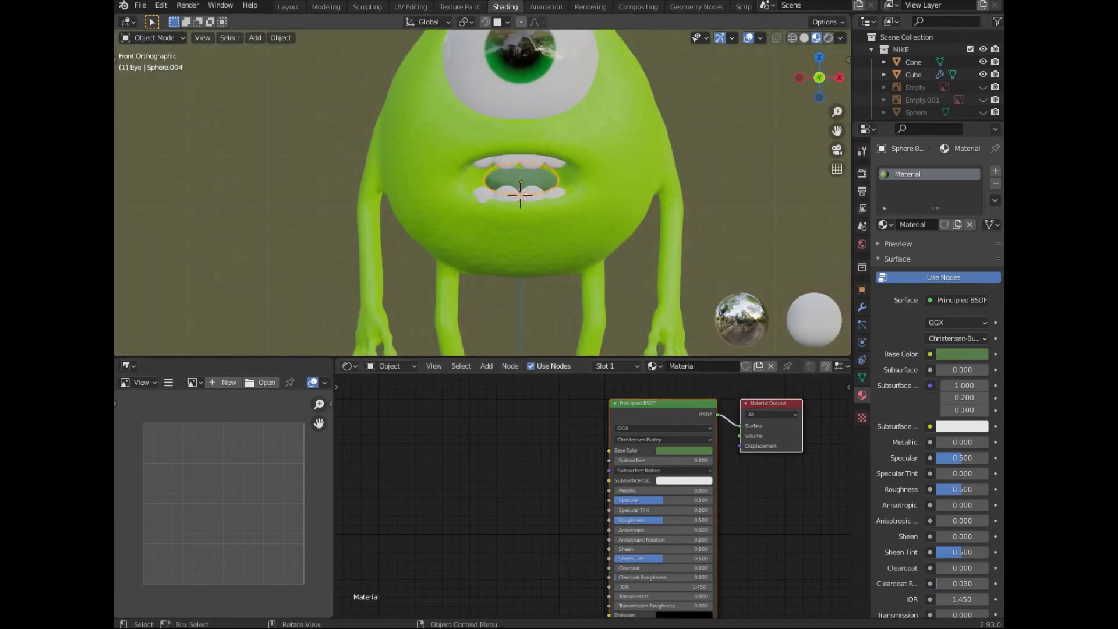
pyautogui.moveTo(524, 233); pyautogui.dragTo(542, 222, button='middle')
pyautogui.scroll(3, 542, 198)
pyautogui.click(547, 195)
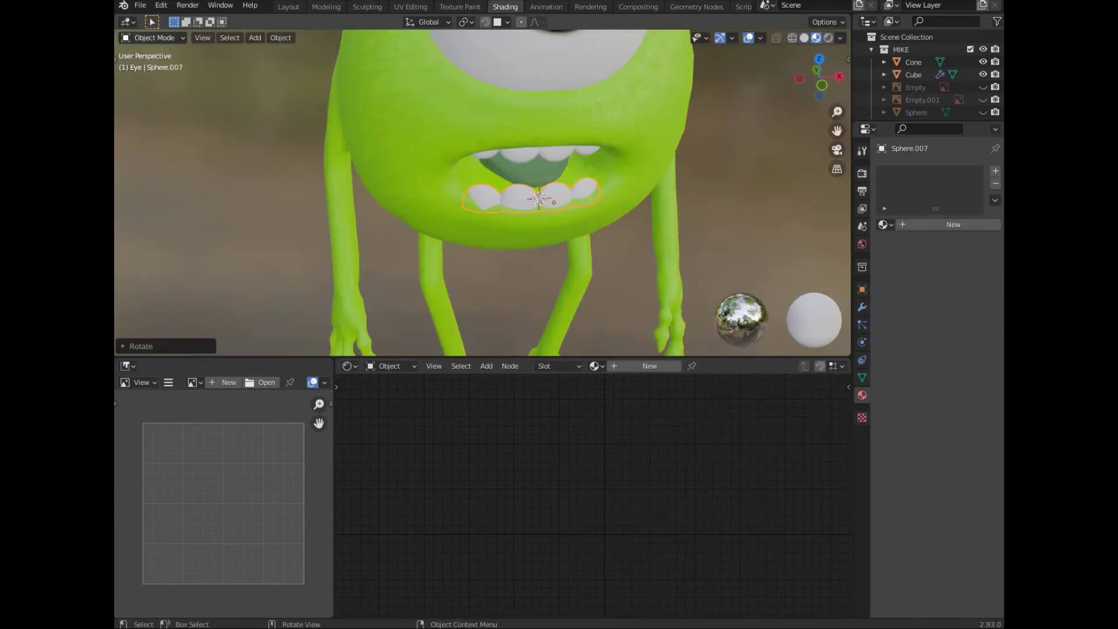
# Rotate the lower teeth to tilt them slightly
pyautogui.press('t')
pyautogui.hotkey('shift', 'space')
pyautogui.press('r')
pyautogui.moveTo(593, 220); pyautogui.dragTo(591, 221)
pyautogui.press('KP_1')
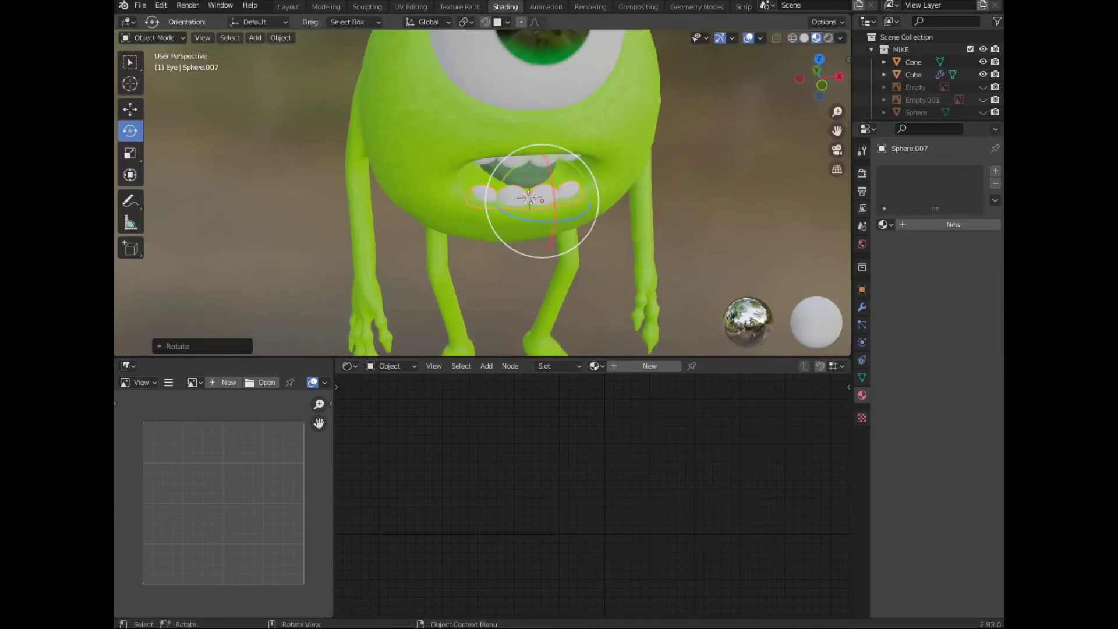
pyautogui.scroll(2, 566, 189)
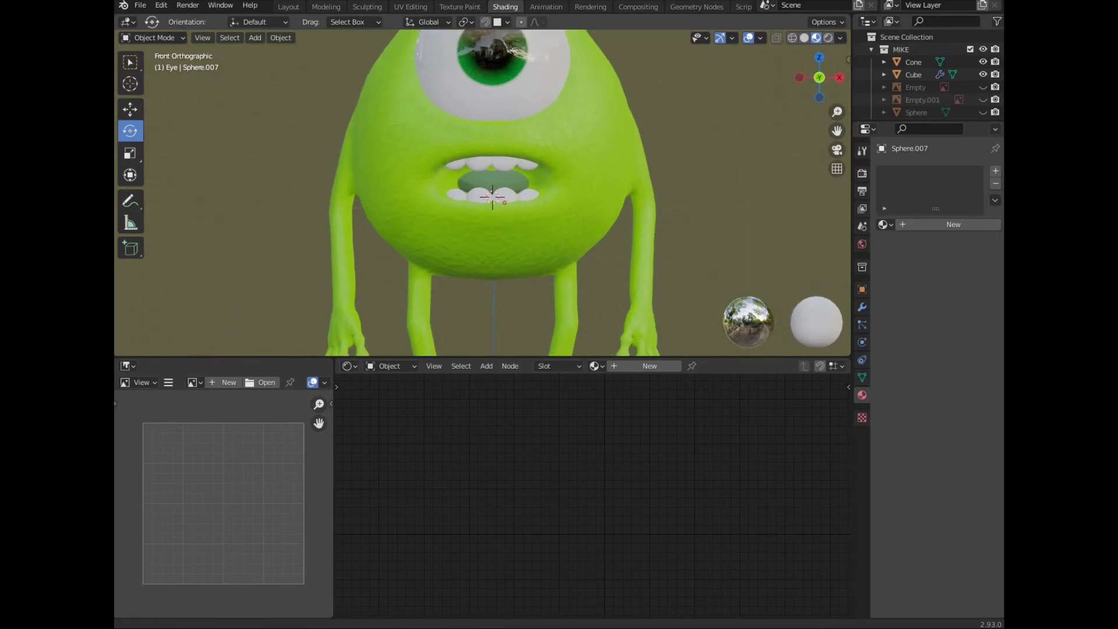
# Select both rows of teeth and create a new material for them
pyautogui.click(524, 201)
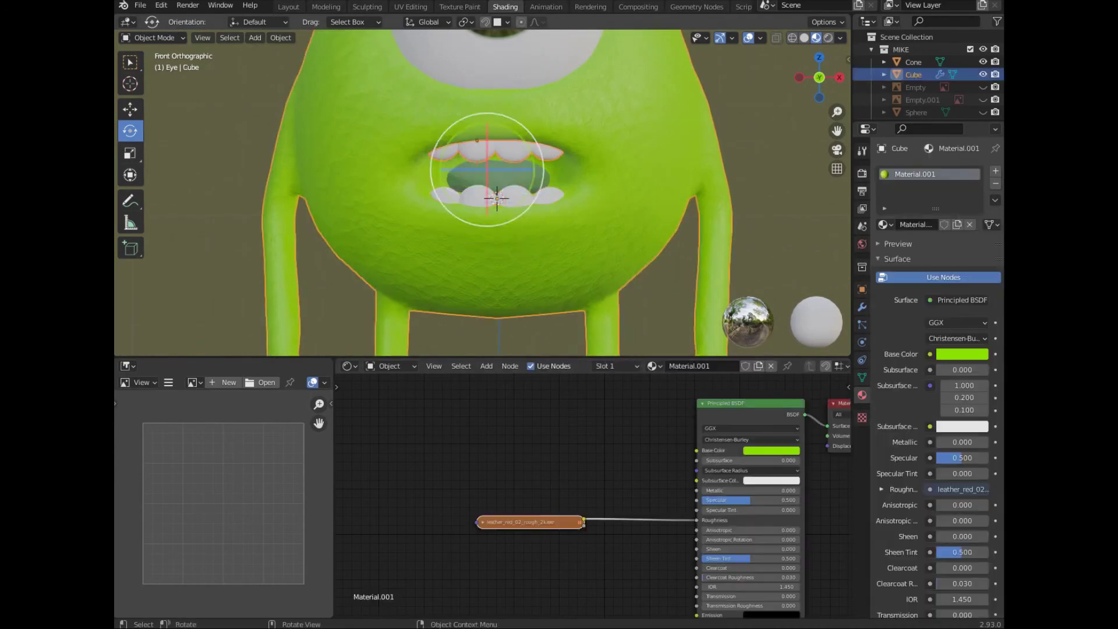
pyautogui.keyDown('shift'); pyautogui.click(495, 152); pyautogui.keyUp('shift')
pyautogui.press('b')
pyautogui.click(649, 366)
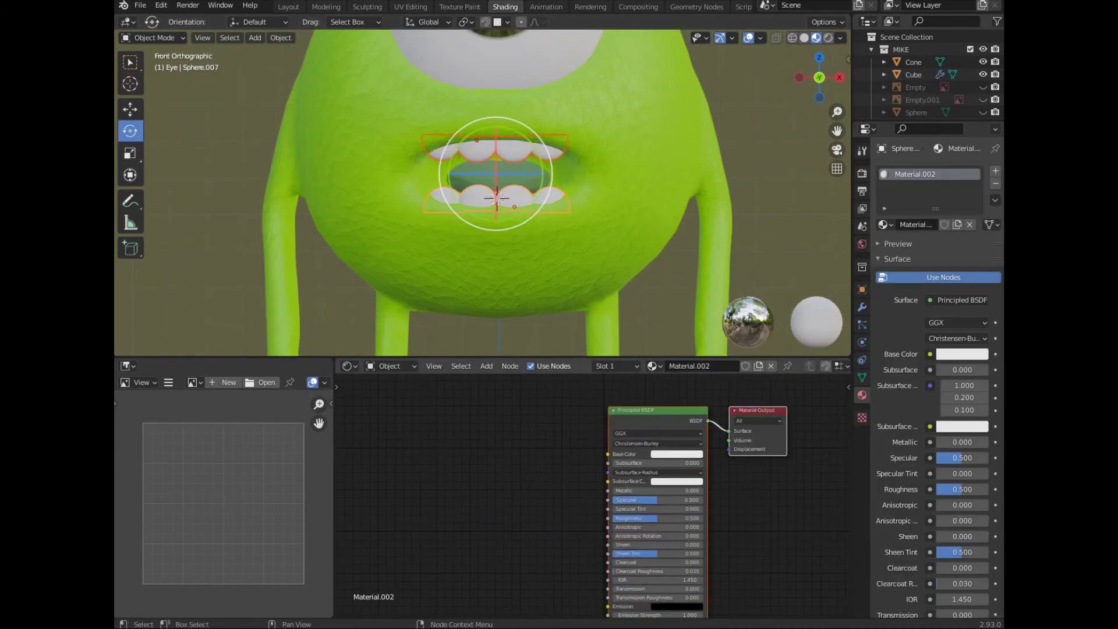
pyautogui.scroll(3, 513, 193)
pyautogui.moveTo(852, 233); pyautogui.dragTo(915, 233)
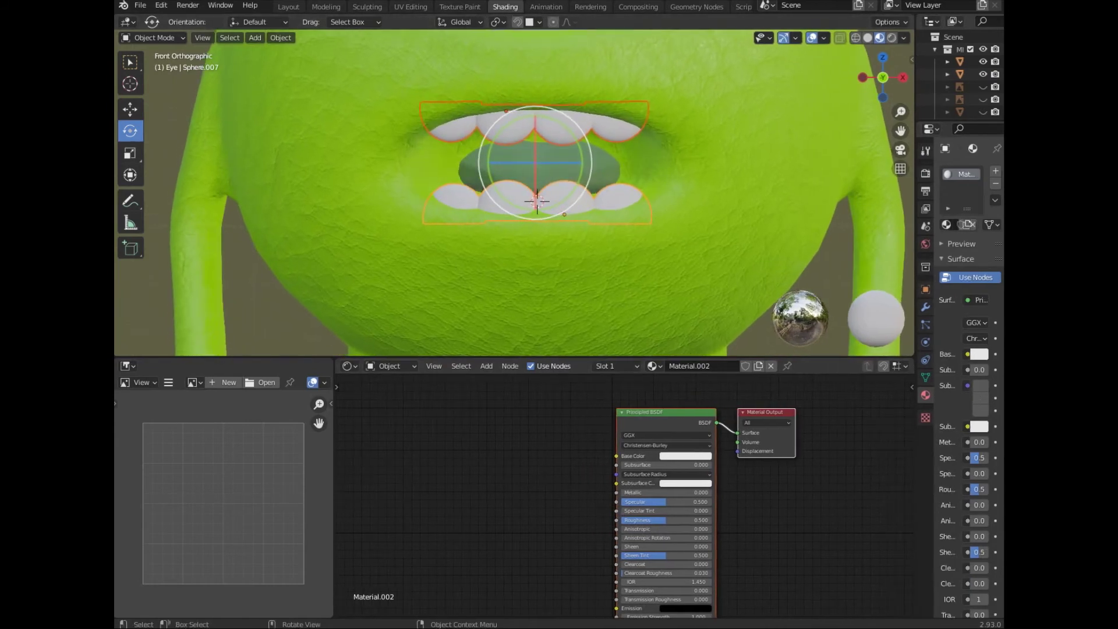
pyautogui.moveTo(640, 357); pyautogui.dragTo(640, 404)
pyautogui.scroll(-3, 501, 221)
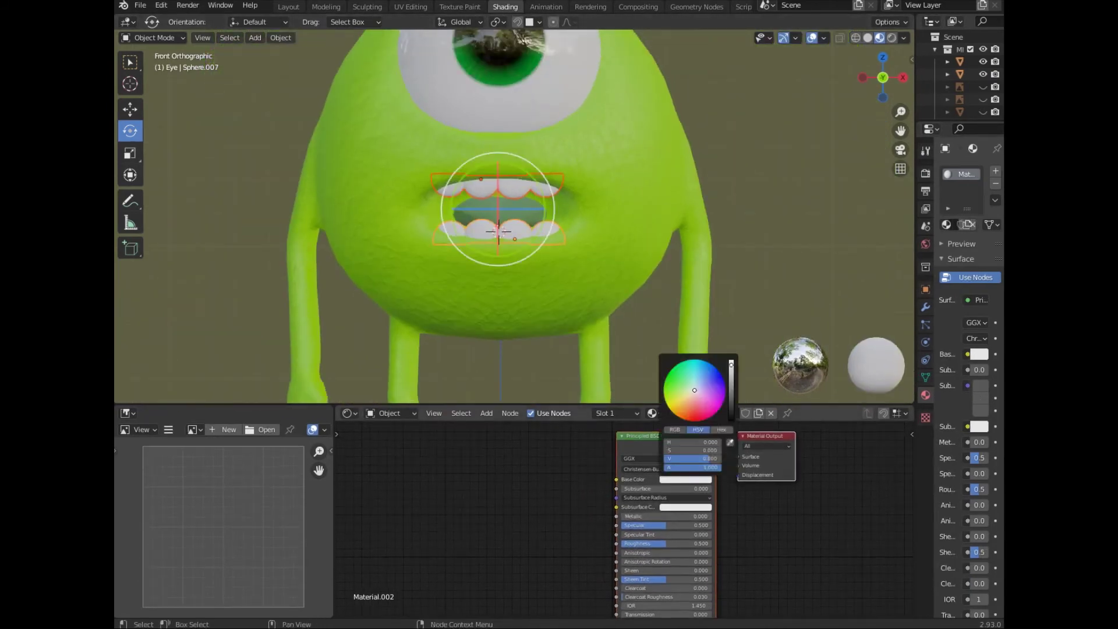
pyautogui.scroll(2, 624, 519)
# Replace the teeth material with cream-coloured Material.003 and reset its Specular to default
pyautogui.click(714, 460)
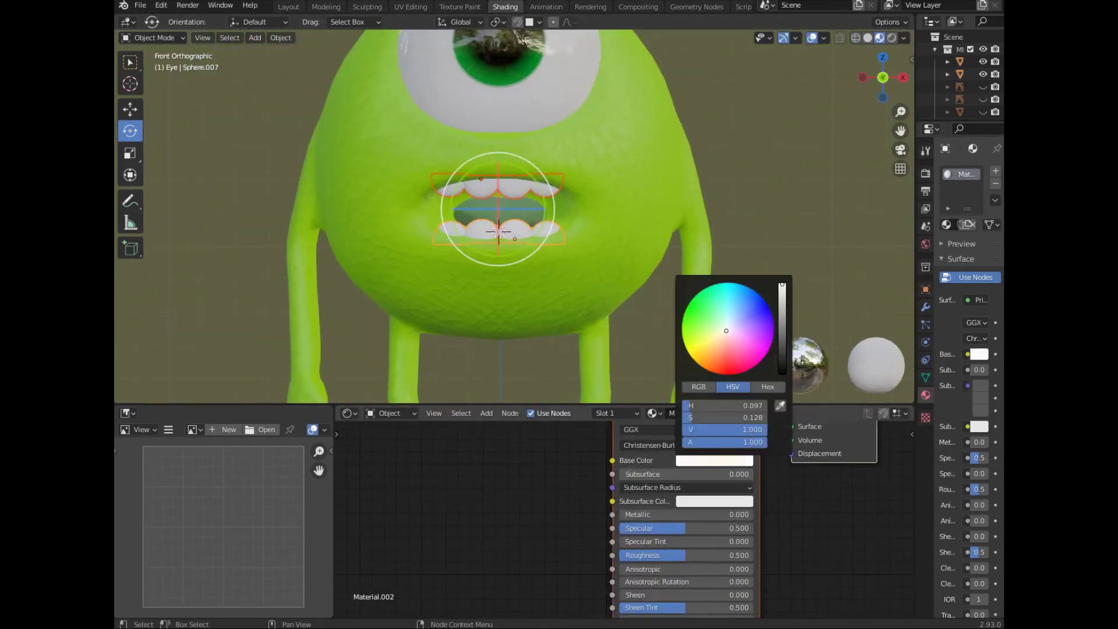
pyautogui.click(995, 183)
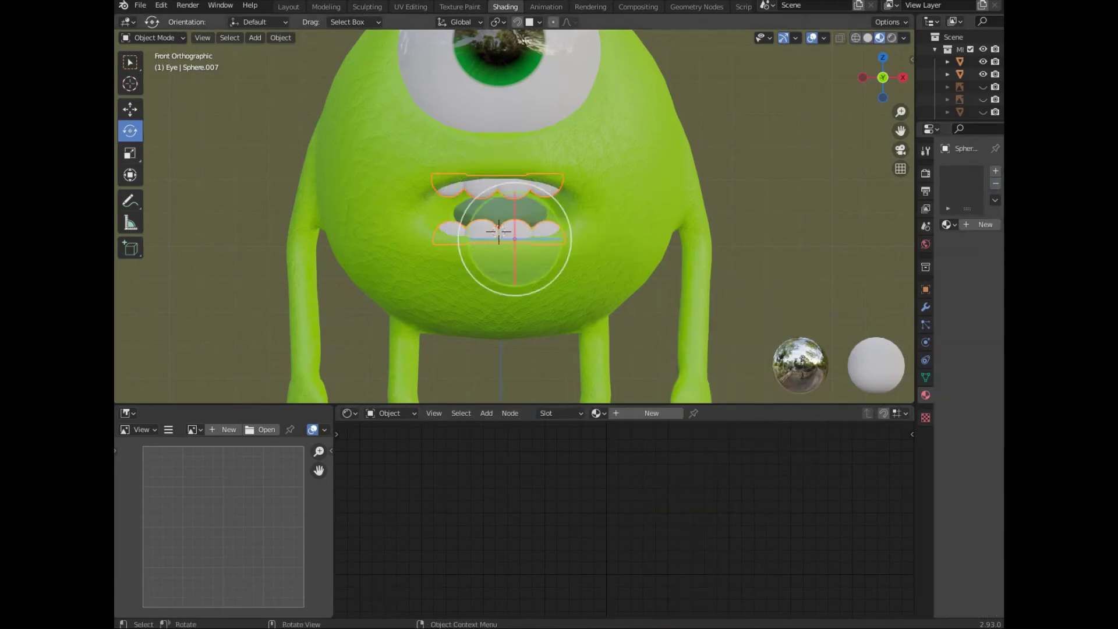
pyautogui.click(652, 413)
pyautogui.click(715, 460)
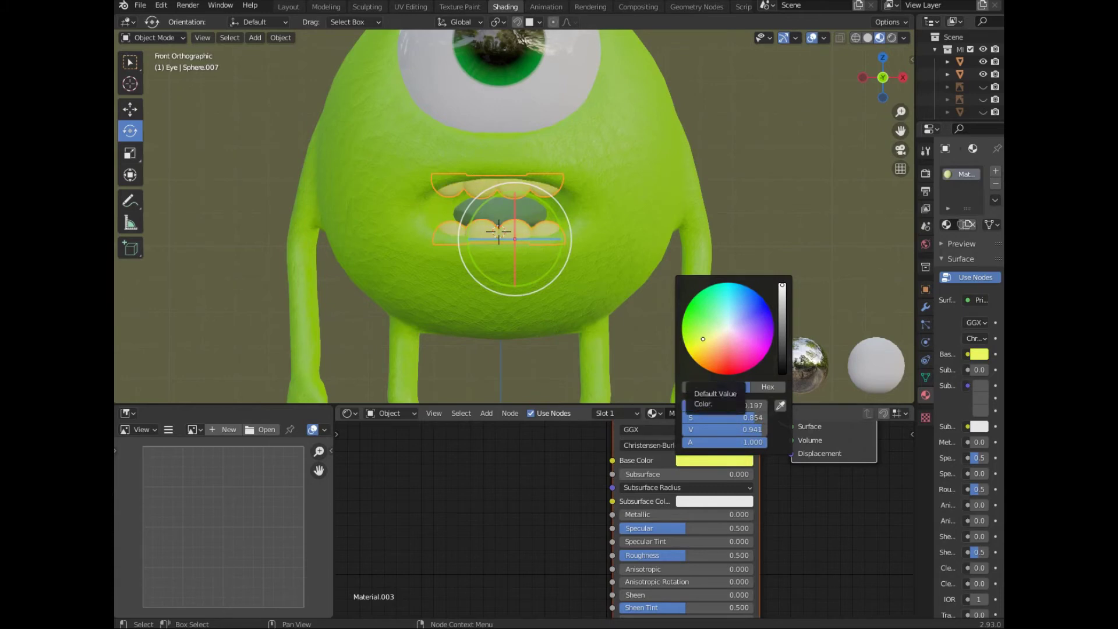
pyautogui.scroll(-2, 501, 230)
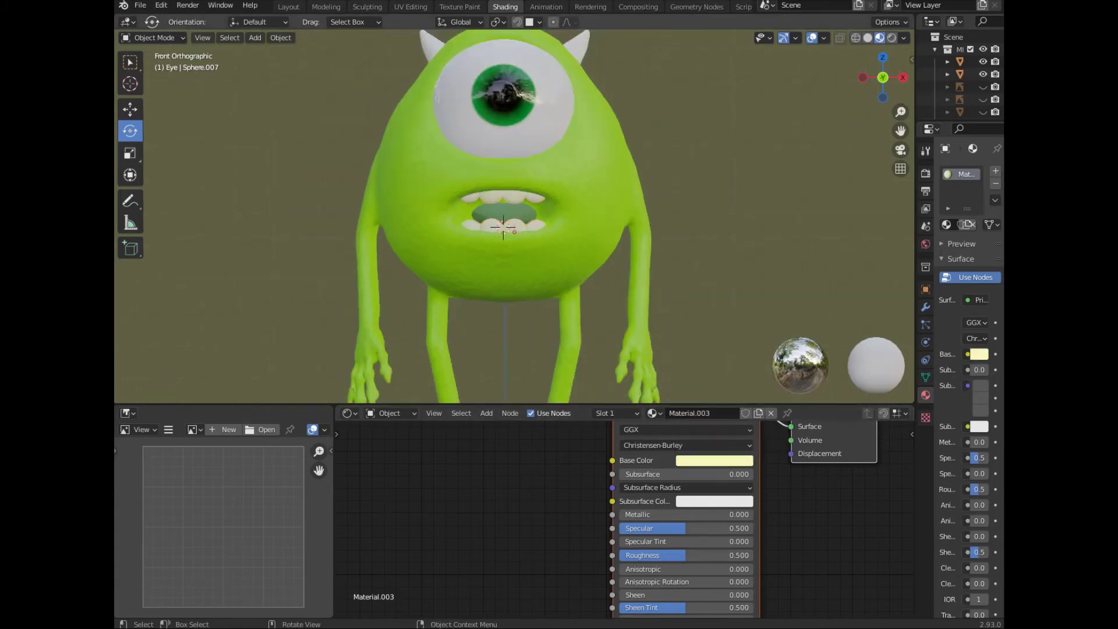
pyautogui.scroll(2, 681, 524)
pyautogui.moveTo(682, 466); pyautogui.dragTo(637, 466)
pyautogui.scroll(7, 500, 233)
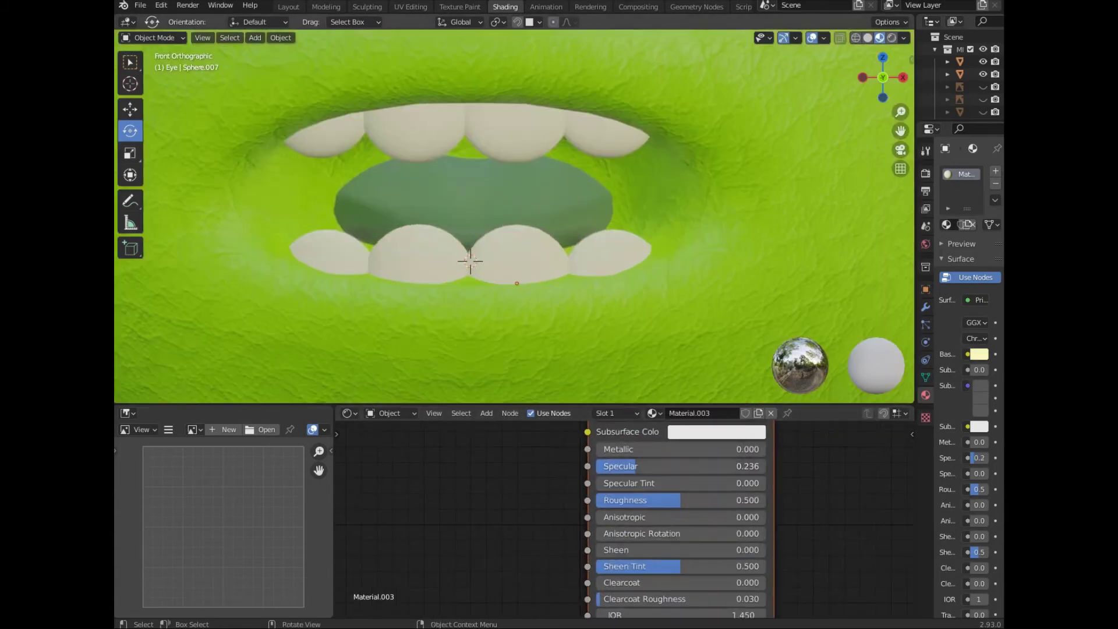
pyautogui.rightClick(699, 466)
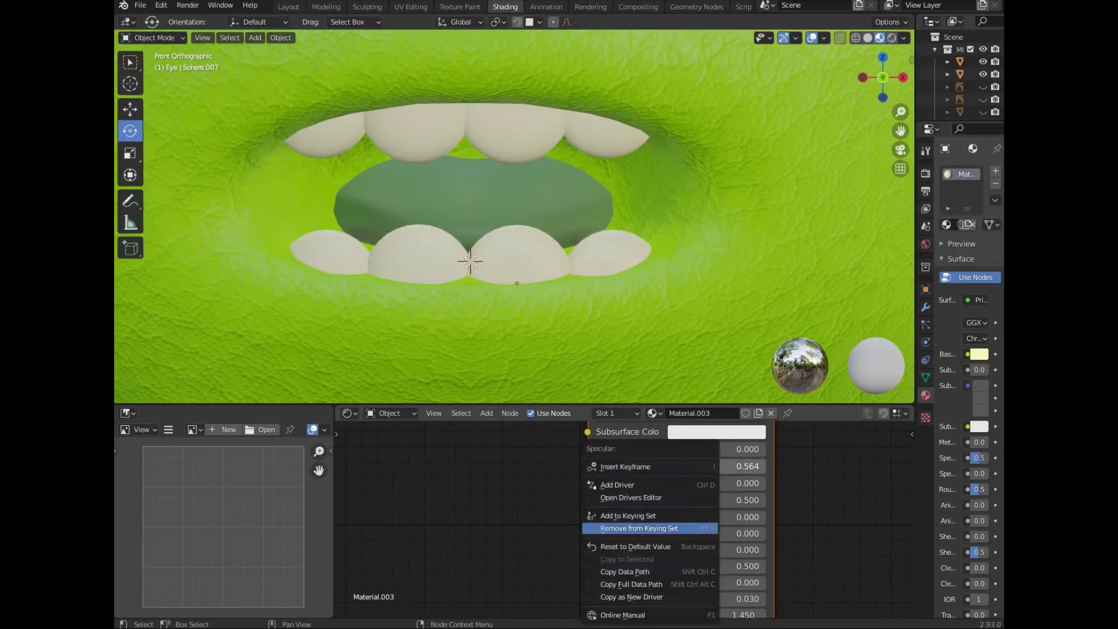
pyautogui.click(646, 547)
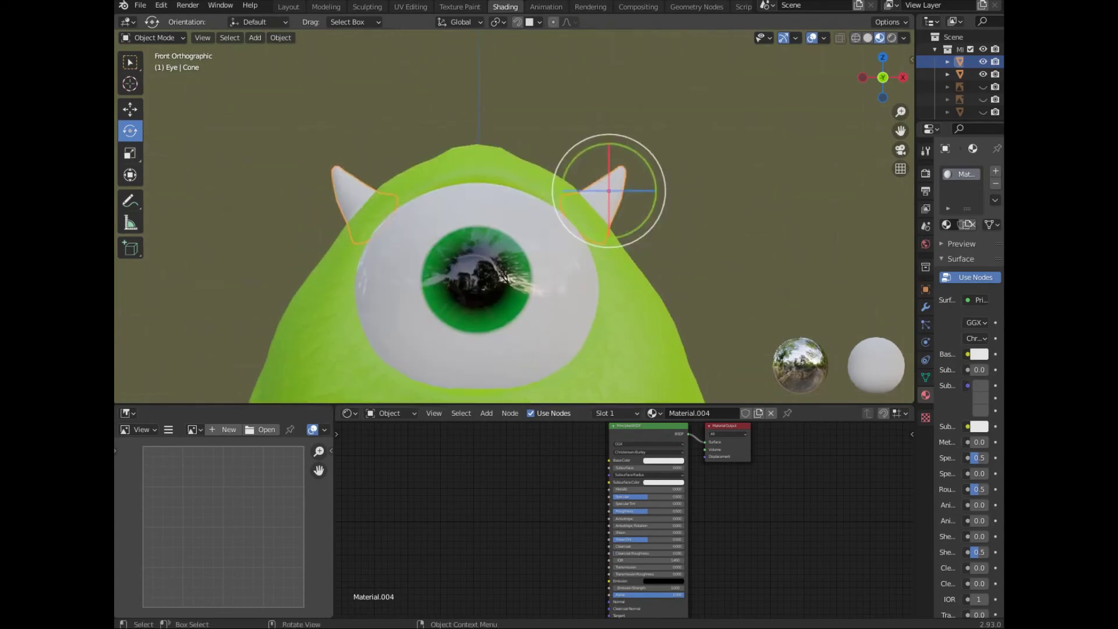
# Widen the node editor and change the horn Material.004 Base Color to a cream tan
pyautogui.moveTo(335, 512); pyautogui.dragTo(218, 513)
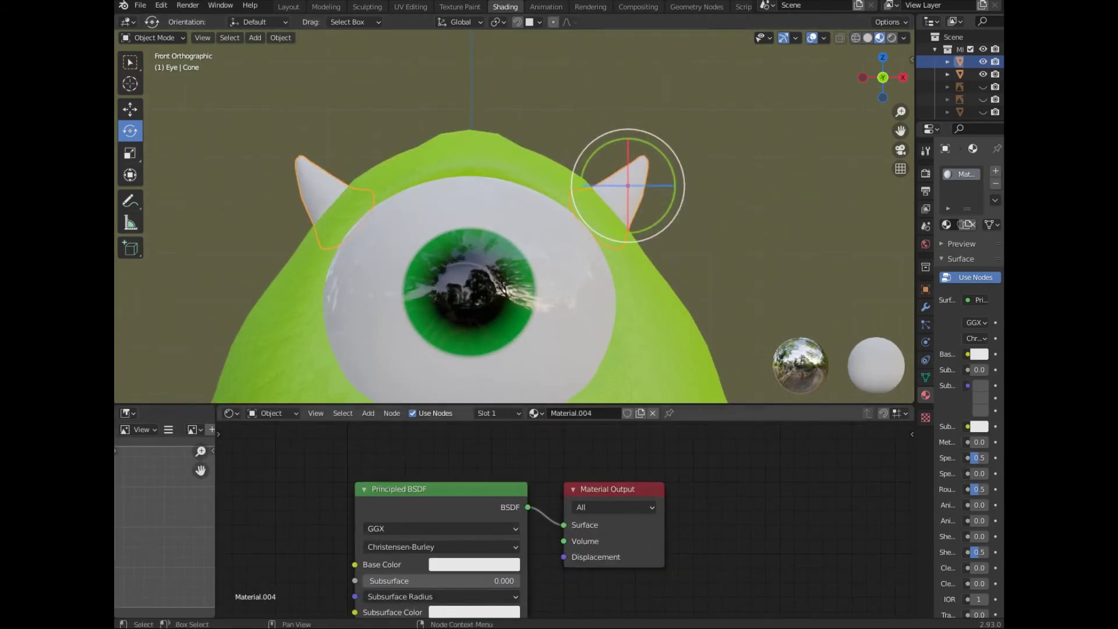
pyautogui.scroll(2, 465, 233)
pyautogui.click(474, 564)
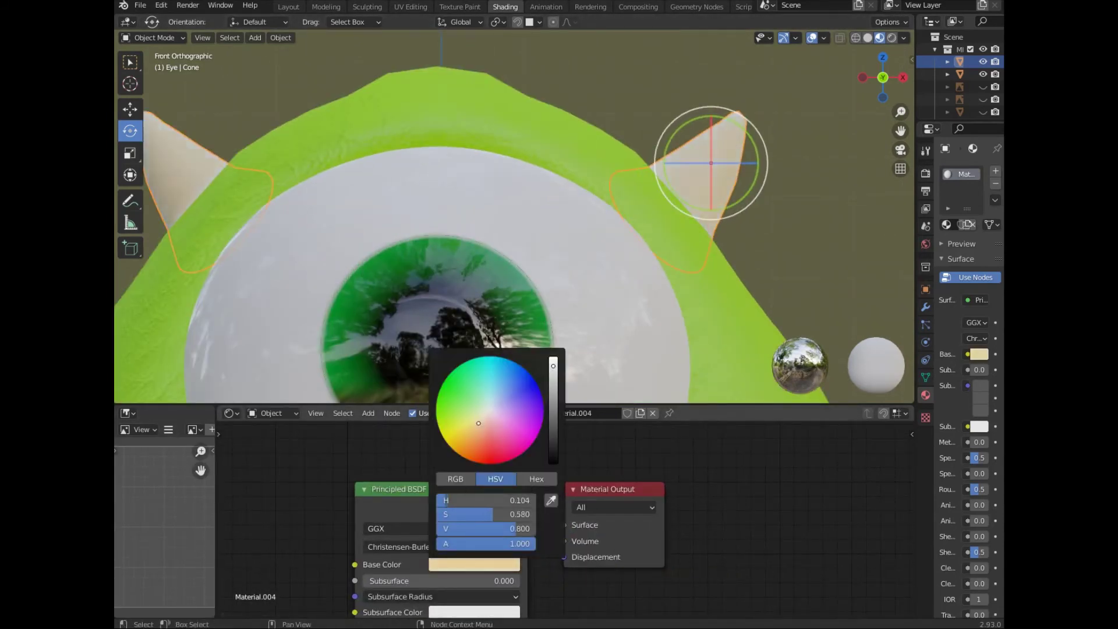
pyautogui.scroll(-4, 495, 233)
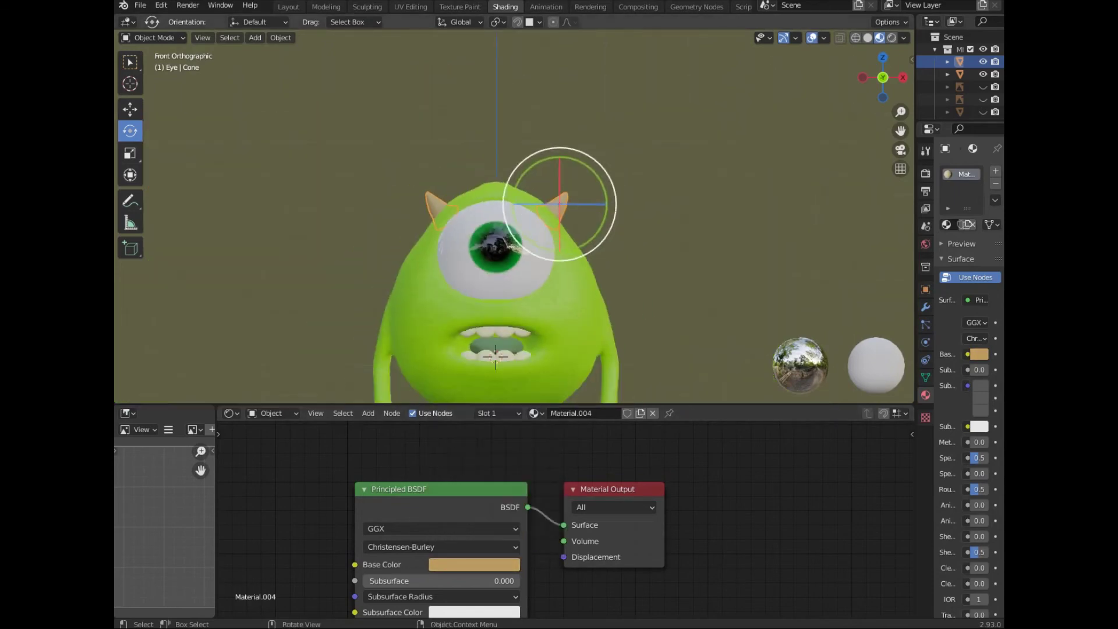
pyautogui.scroll(-3, 495, 233)
pyautogui.scroll(-1, 495, 233)
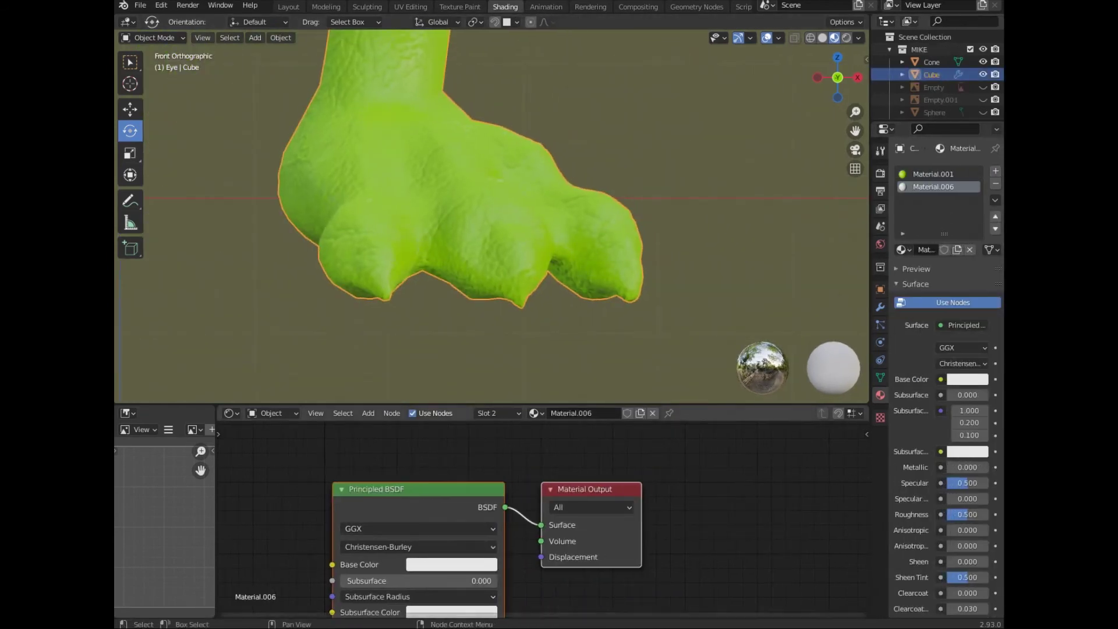
# Enter Edit Mode on the body and set the claw material's base colour to pale yellow
pyautogui.press('Tab')
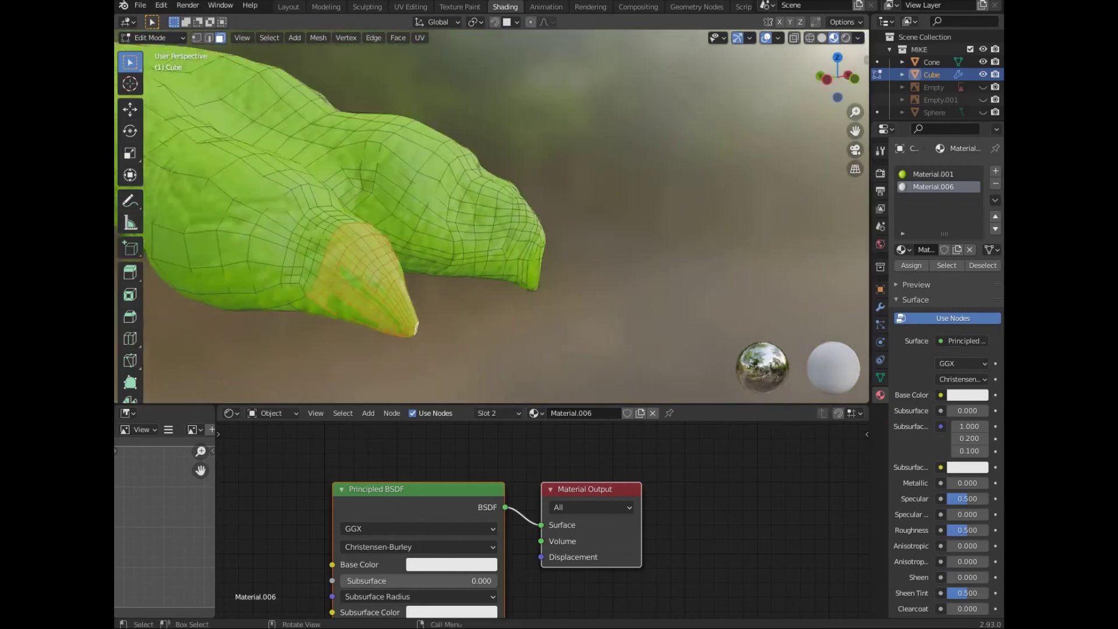
pyautogui.moveTo(408, 233)
pyautogui.keyDown('shift'); pyautogui.mouseDown(button='middle')
pyautogui.moveTo(462, 224)
pyautogui.moveTo(437, 167)
pyautogui.moveTo(524, 206)
pyautogui.mouseUp(button='middle'); pyautogui.keyUp('shift')
pyautogui.moveTo(527, 254); pyautogui.dragTo(301, 258, button='middle')
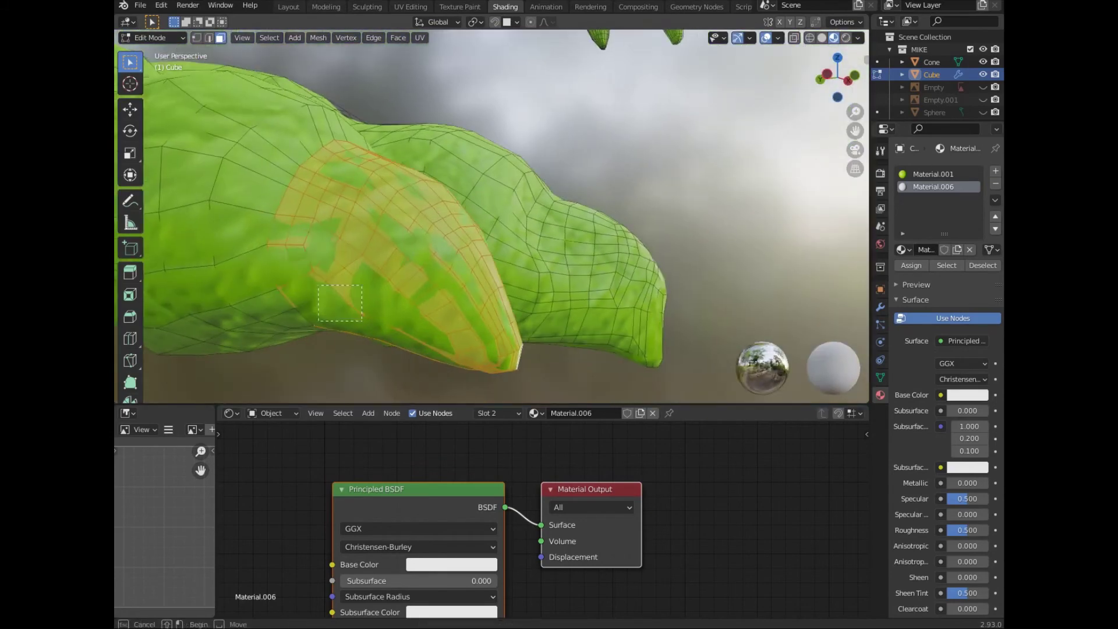
pyautogui.moveTo(402, 292); pyautogui.dragTo(386, 366, button='middle')
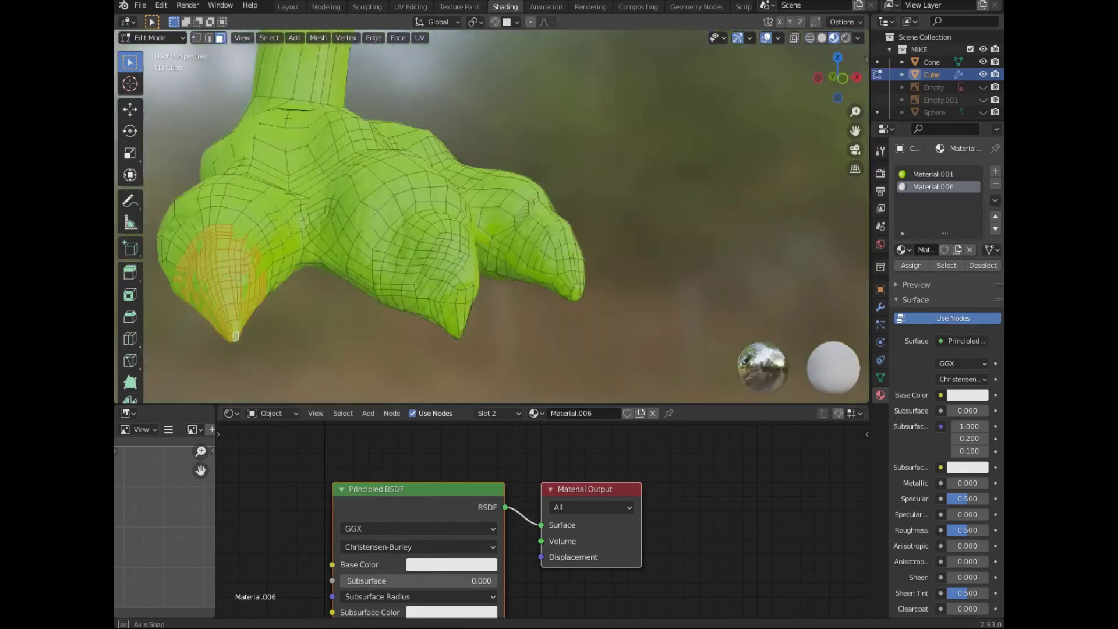
pyautogui.click(452, 565)
pyautogui.click(468, 408)
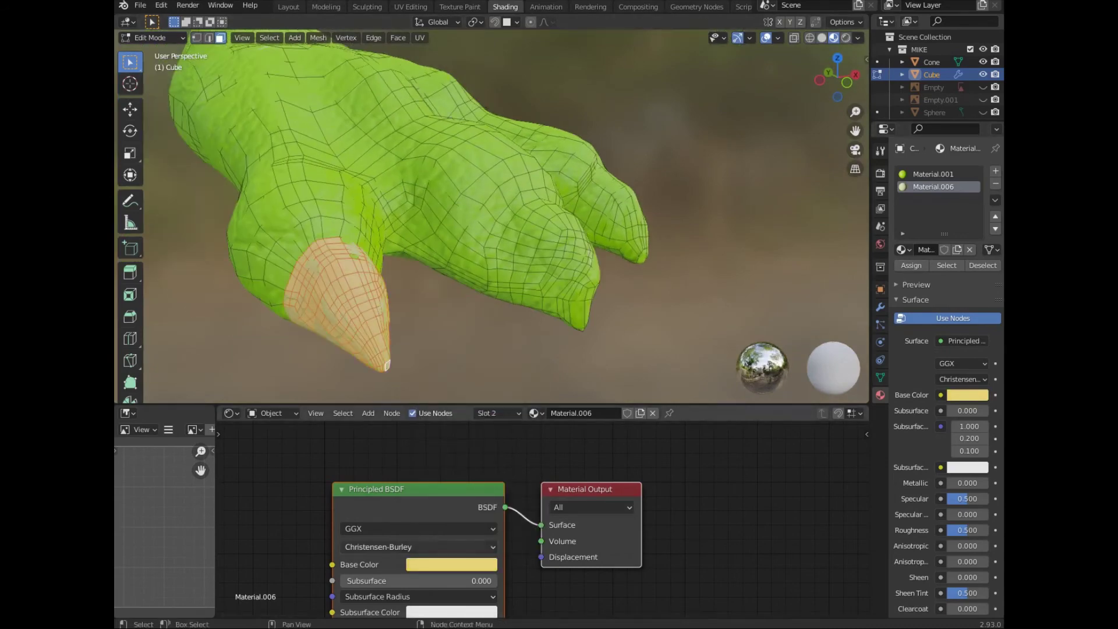
pyautogui.click(451, 564)
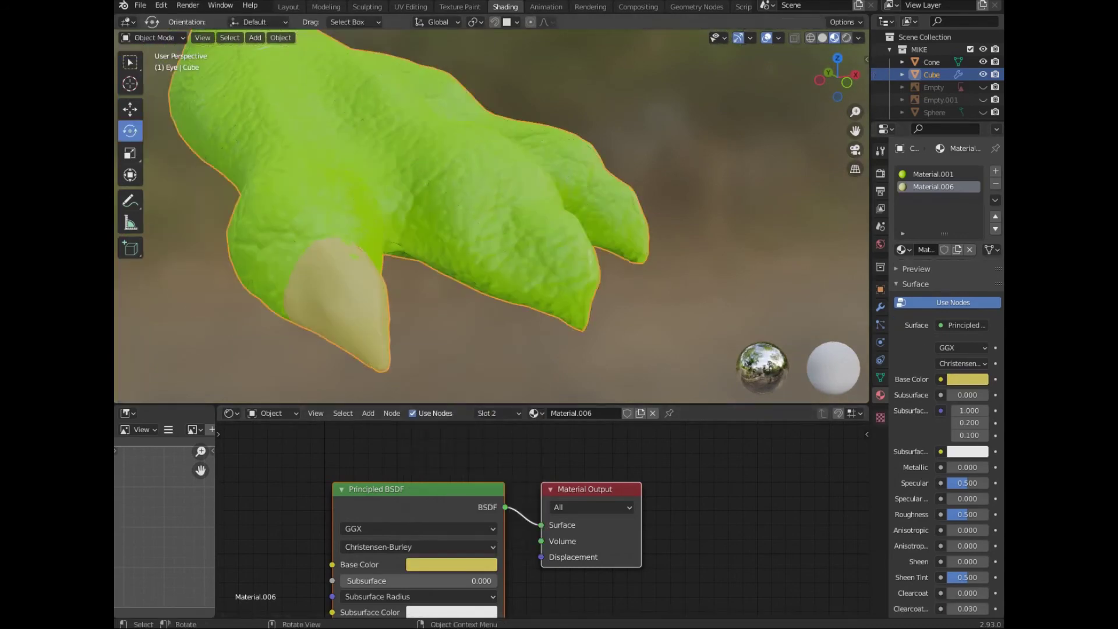
# Check the foot surface's material, reselect the claw material slot and view the foot from the front
pyautogui.moveTo(387, 365); pyautogui.dragTo(251, 246, button='middle')
pyautogui.scroll(3, 252, 247)
pyautogui.click(252, 247)
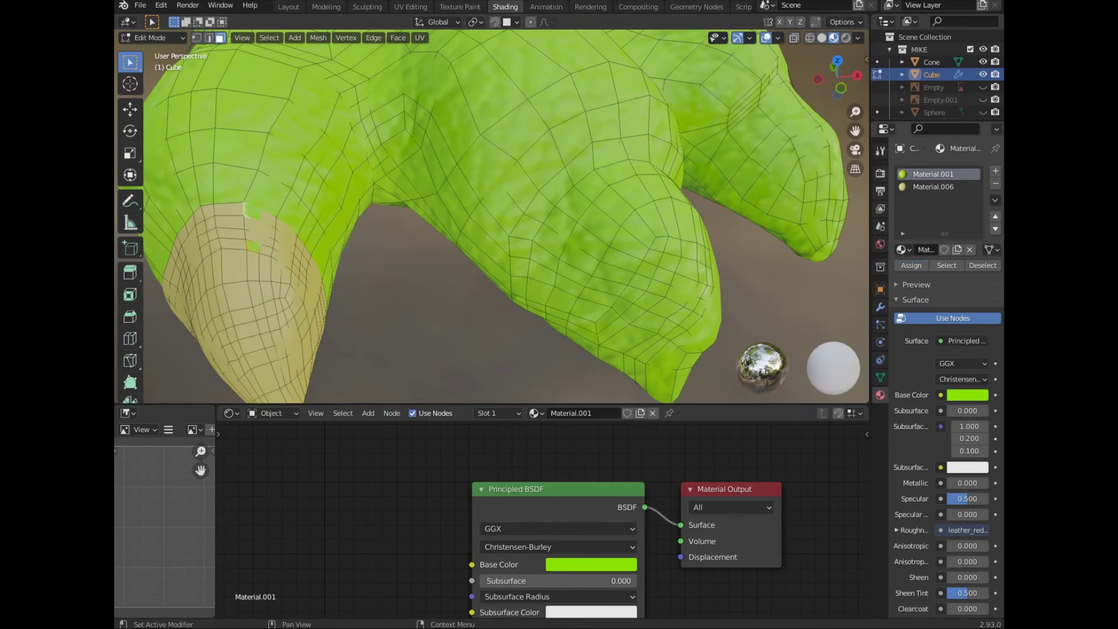
pyautogui.click(934, 186)
pyautogui.press('KP_1')
pyautogui.scroll(-3, 492, 216)
pyautogui.scroll(-1, 492, 216)
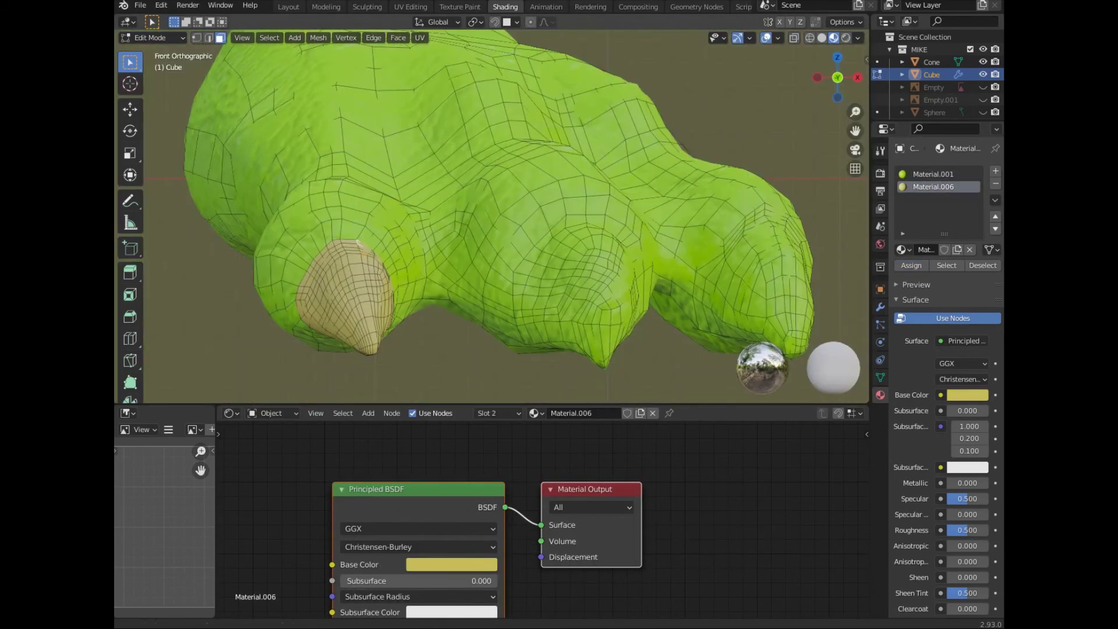
pyautogui.scroll(-4, 492, 216)
pyautogui.scroll(4, 492, 215)
# Lower the claw material's Specular to 0.632
pyautogui.keyDown('shift'); pyautogui.moveTo(582, 216); pyautogui.dragTo(407, 175, button='middle'); pyautogui.keyUp('shift')
pyautogui.moveTo(442, 559); pyautogui.dragTo(481, 407, button='middle')
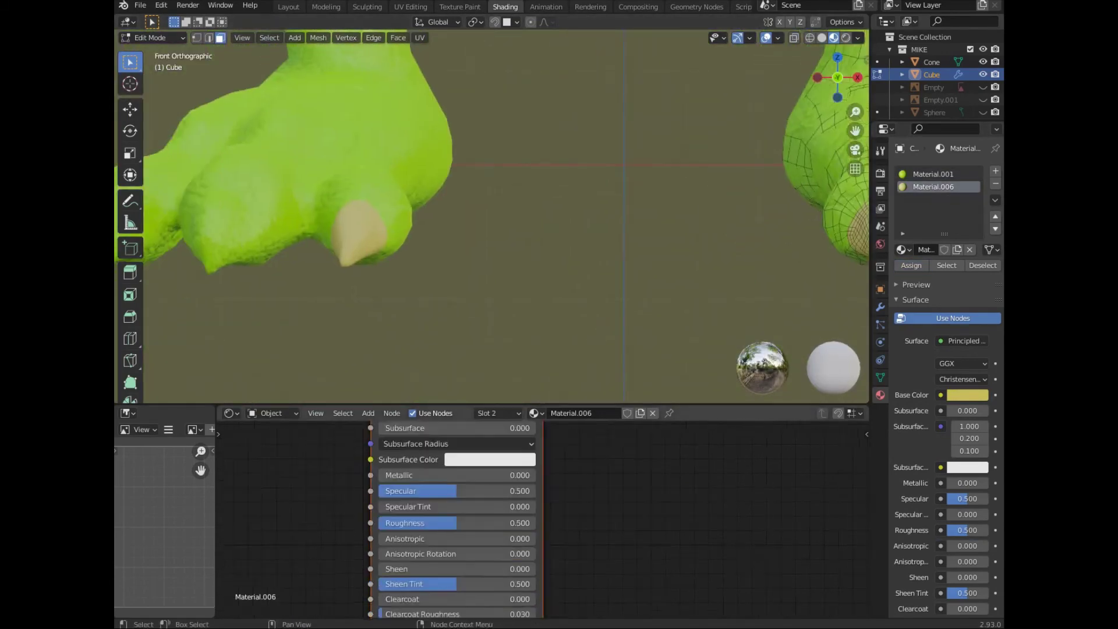
pyautogui.scroll(1, 443, 518)
pyautogui.scroll(2, 292, 222)
pyautogui.scroll(3, 291, 221)
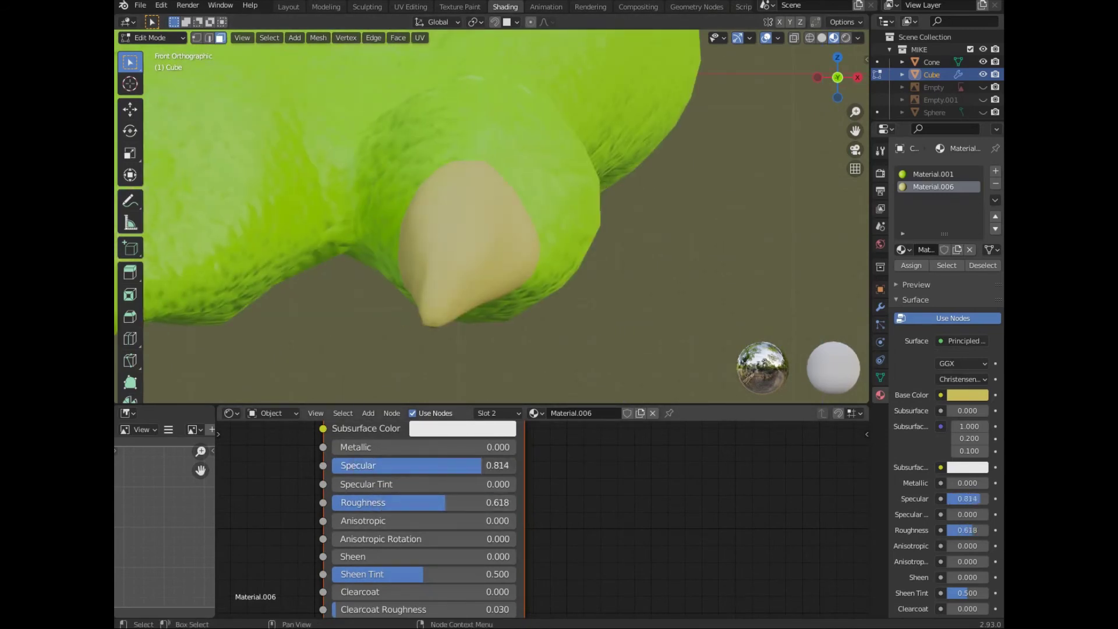
pyautogui.moveTo(465, 466); pyautogui.dragTo(432, 465)
pyautogui.scroll(-1, 442, 524)
pyautogui.scroll(-1, 443, 524)
pyautogui.scroll(-2, 442, 524)
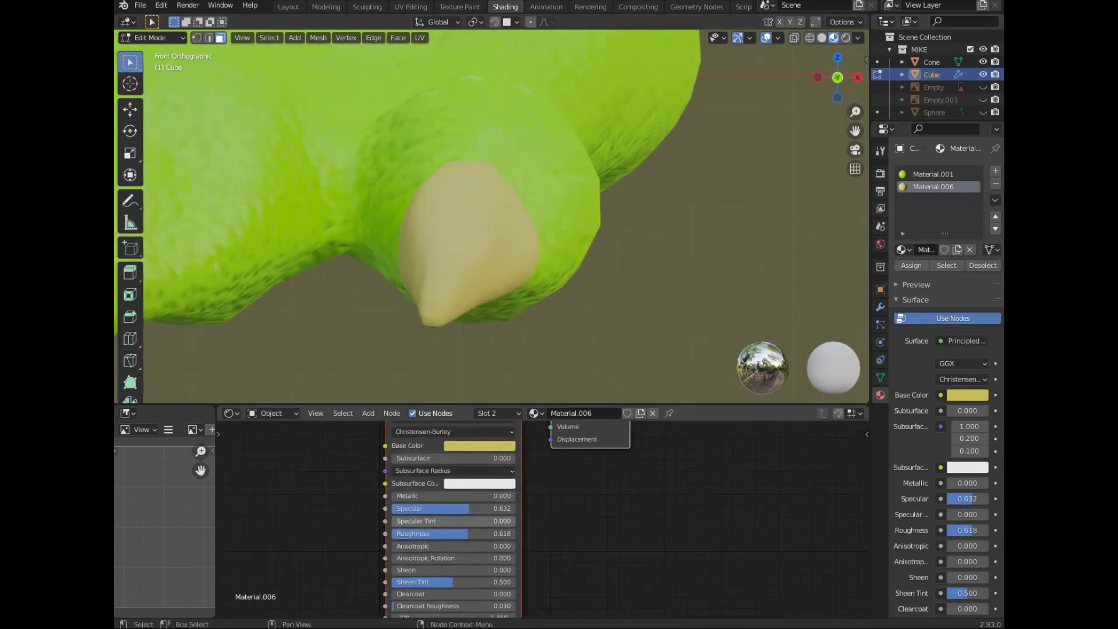
pyautogui.scroll(-3, 492, 215)
pyautogui.scroll(3, 492, 215)
# Select a toe claw tip's faces and assign the cream Material.006
pyautogui.moveTo(493, 216); pyautogui.dragTo(408, 175, button='middle')
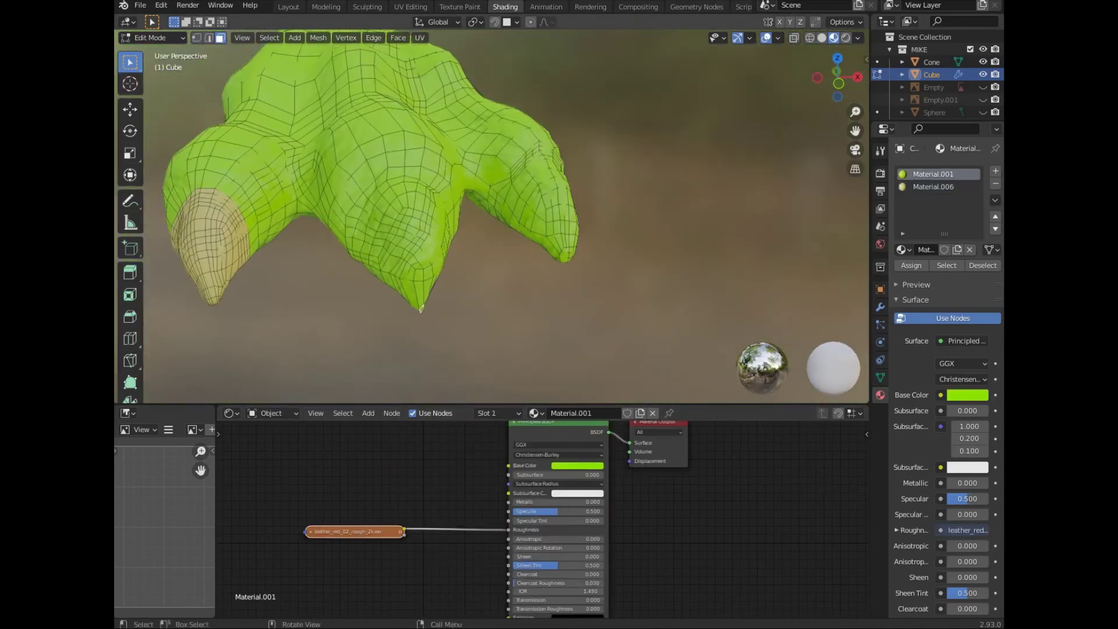
pyautogui.scroll(2, 442, 209)
pyautogui.moveTo(443, 209); pyautogui.dragTo(408, 210, button='middle')
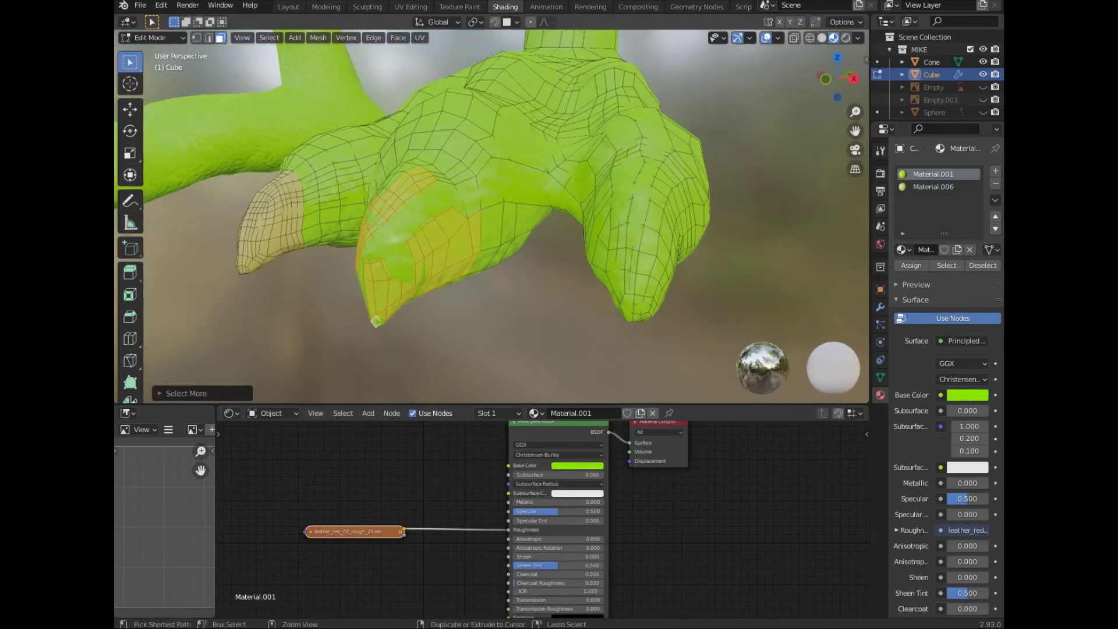
pyautogui.moveTo(376, 321); pyautogui.dragTo(416, 208, button='middle')
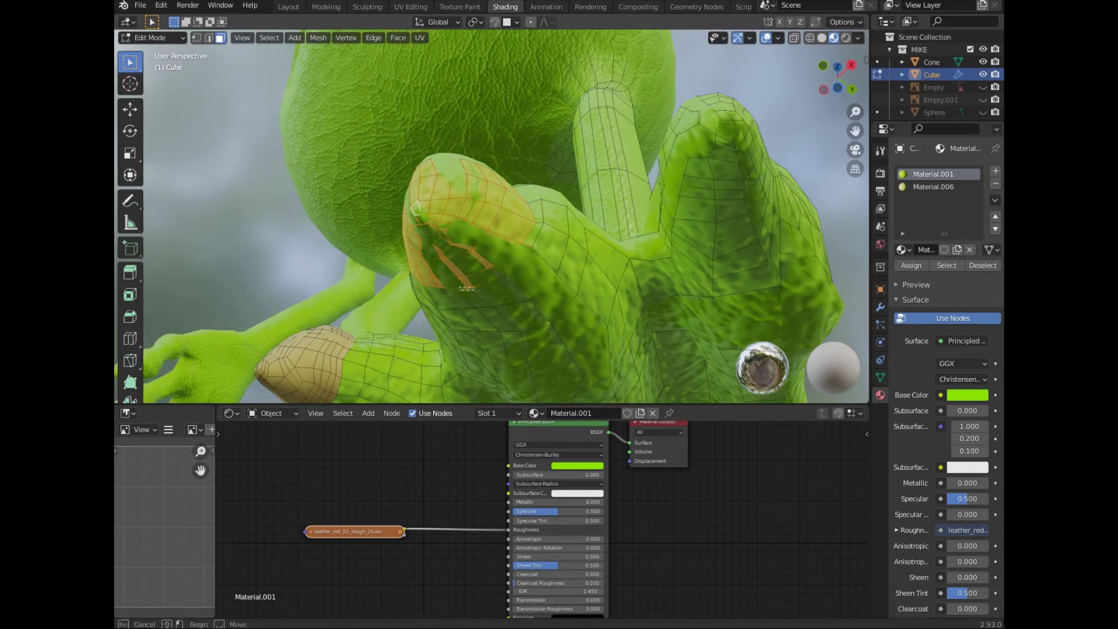
pyautogui.moveTo(467, 288); pyautogui.dragTo(443, 244, button='middle')
pyautogui.moveTo(433, 160); pyautogui.dragTo(520, 213, button='middle')
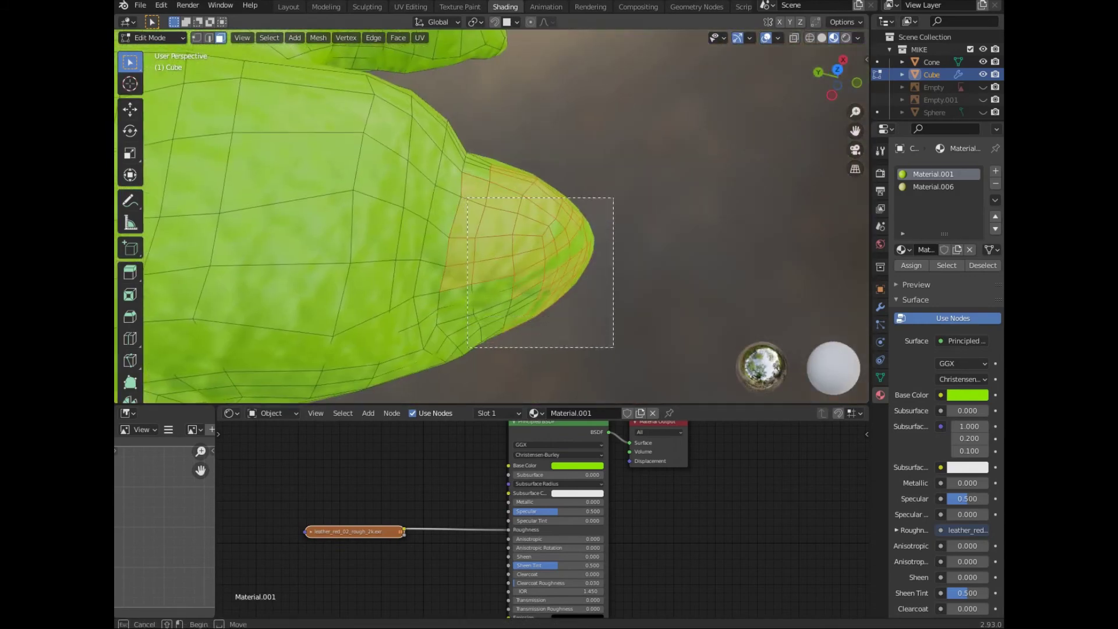
pyautogui.moveTo(467, 197); pyautogui.dragTo(613, 348)
pyautogui.moveTo(613, 348)
pyautogui.mouseDown(button='middle')
pyautogui.moveTo(605, 315)
pyautogui.moveTo(435, 188)
pyautogui.mouseUp(button='middle')
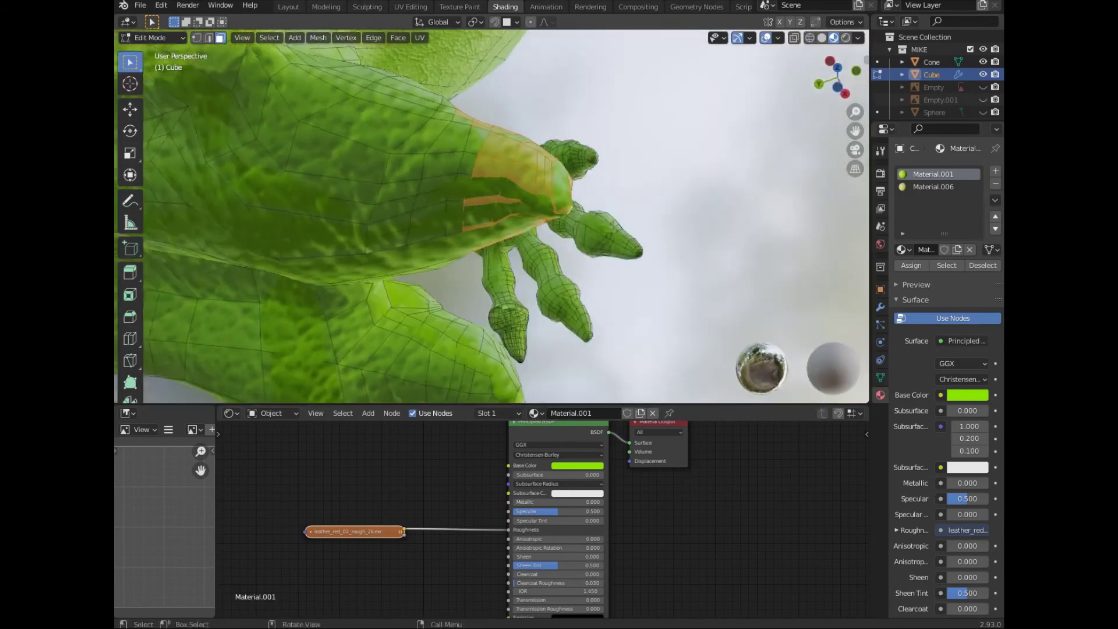
pyautogui.moveTo(436, 188); pyautogui.dragTo(459, 231)
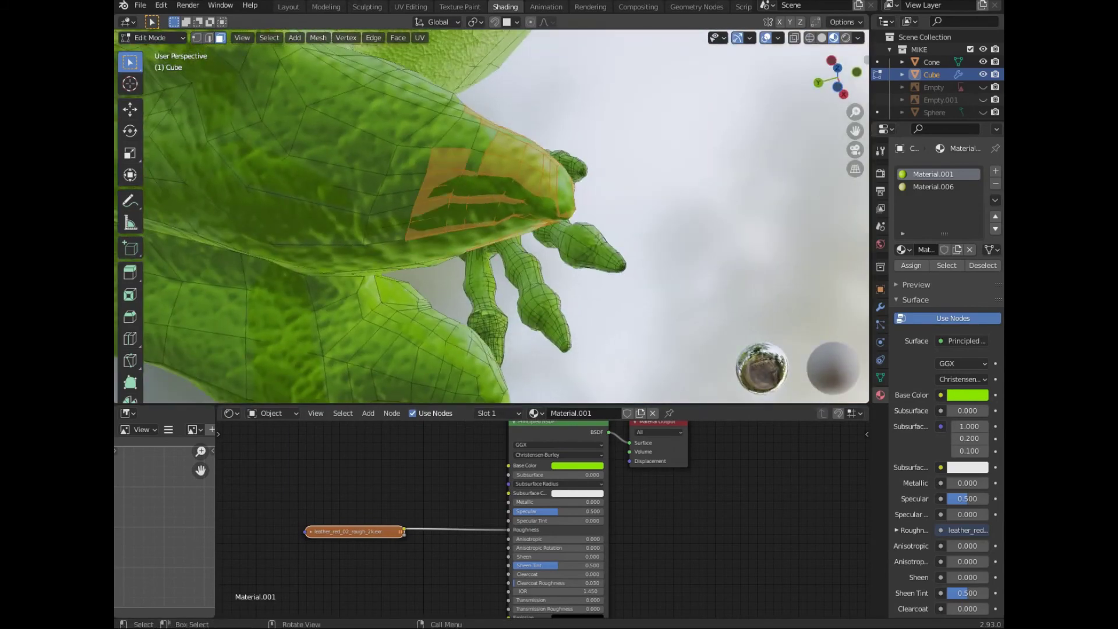
pyautogui.moveTo(459, 232)
pyautogui.mouseDown(button='middle')
pyautogui.moveTo(442, 192)
pyautogui.moveTo(361, 250)
pyautogui.moveTo(431, 198)
pyautogui.mouseUp(button='middle')
pyautogui.moveTo(355, 221)
pyautogui.mouseDown(button='middle')
pyautogui.moveTo(422, 170)
pyautogui.moveTo(460, 210)
pyautogui.mouseUp(button='middle')
pyautogui.click(933, 186)
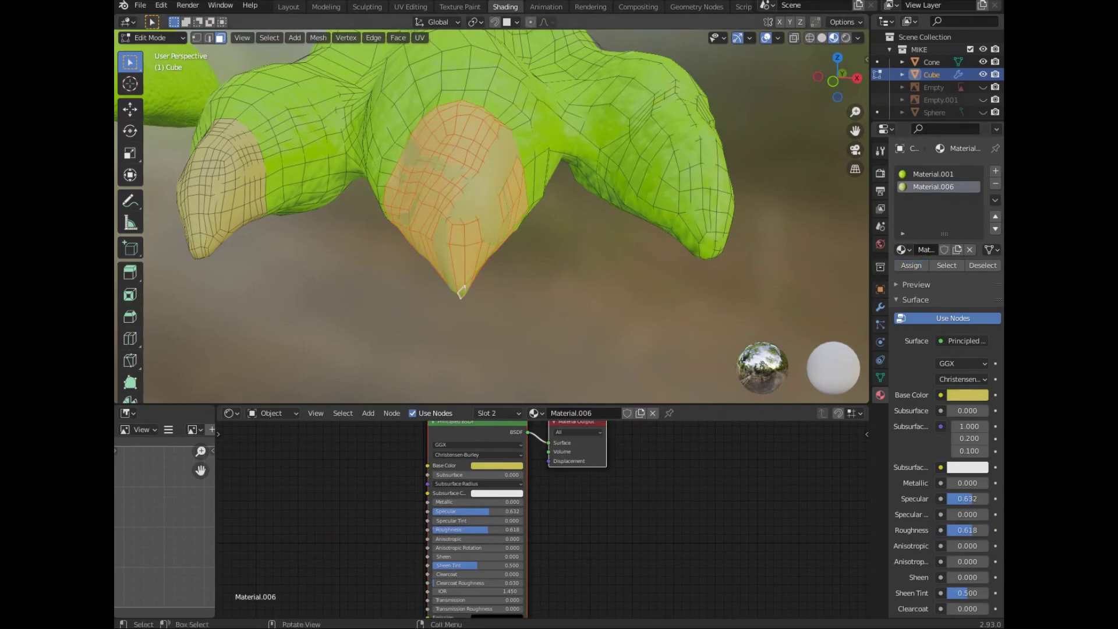
# Box-select another claw including its underside, assign Material.006 and exit Edit Mode
pyautogui.click(577, 228)
pyautogui.moveTo(682, 263)
pyautogui.keyDown('shift'); pyautogui.mouseDown(button='middle')
pyautogui.moveTo(577, 228)
pyautogui.moveTo(553, 268)
pyautogui.moveTo(495, 299)
pyautogui.mouseUp(button='middle'); pyautogui.keyUp('shift')
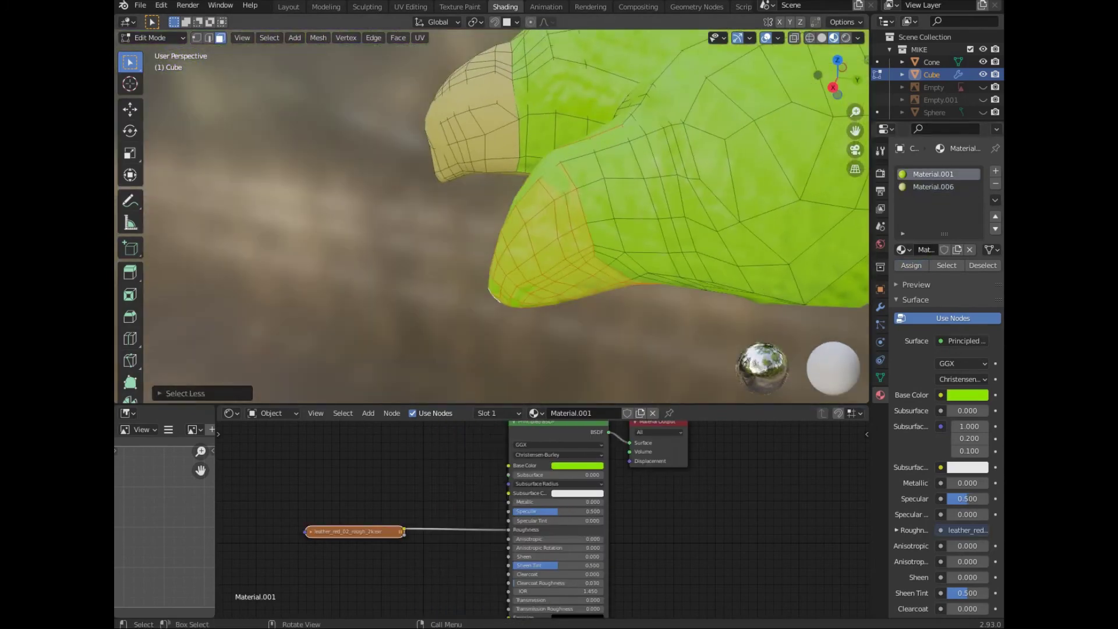
pyautogui.moveTo(644, 154); pyautogui.dragTo(606, 175, button='middle')
pyautogui.keyDown('shift'); pyautogui.moveTo(627, 256); pyautogui.dragTo(604, 188, button='middle'); pyautogui.keyUp('shift')
pyautogui.press('b')
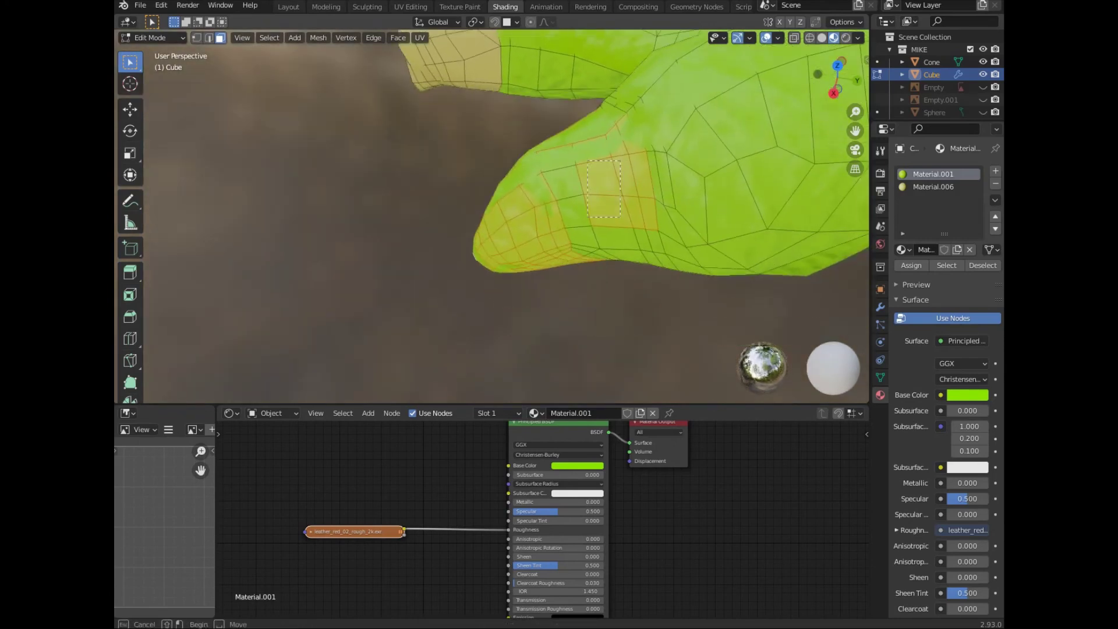
pyautogui.moveTo(475, 255); pyautogui.dragTo(395, 166, button='middle')
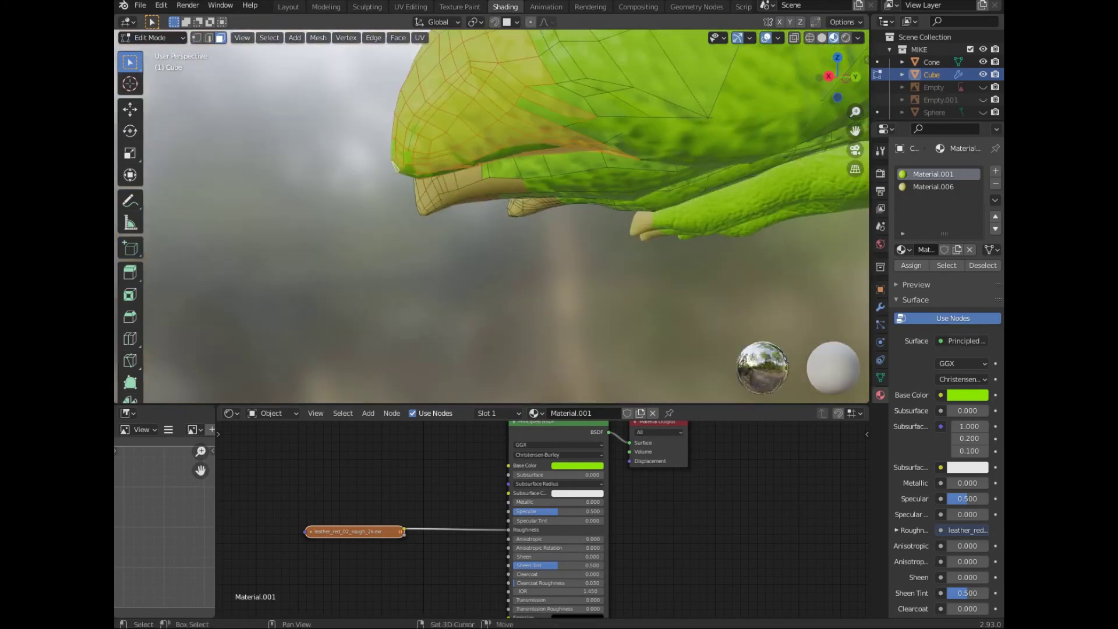
pyautogui.moveTo(580, 144); pyautogui.dragTo(606, 175, button='middle')
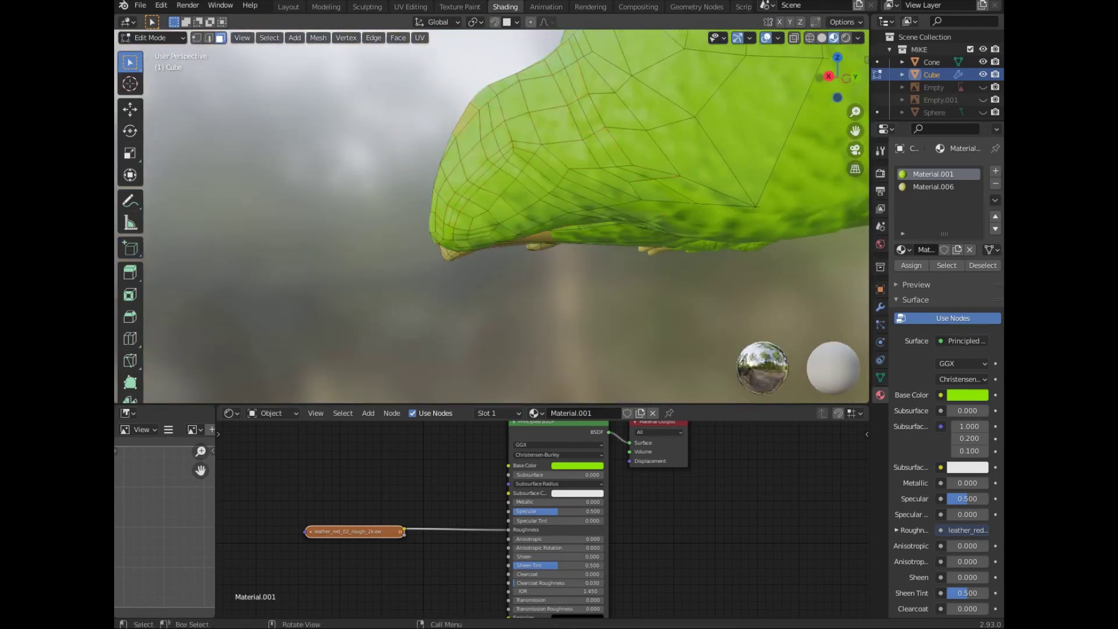
pyautogui.moveTo(492, 215)
pyautogui.mouseDown(button='middle')
pyautogui.moveTo(420, 163)
pyautogui.moveTo(401, 175)
pyautogui.moveTo(419, 210)
pyautogui.moveTo(410, 186)
pyautogui.mouseUp(button='middle')
pyautogui.press('KP_1')
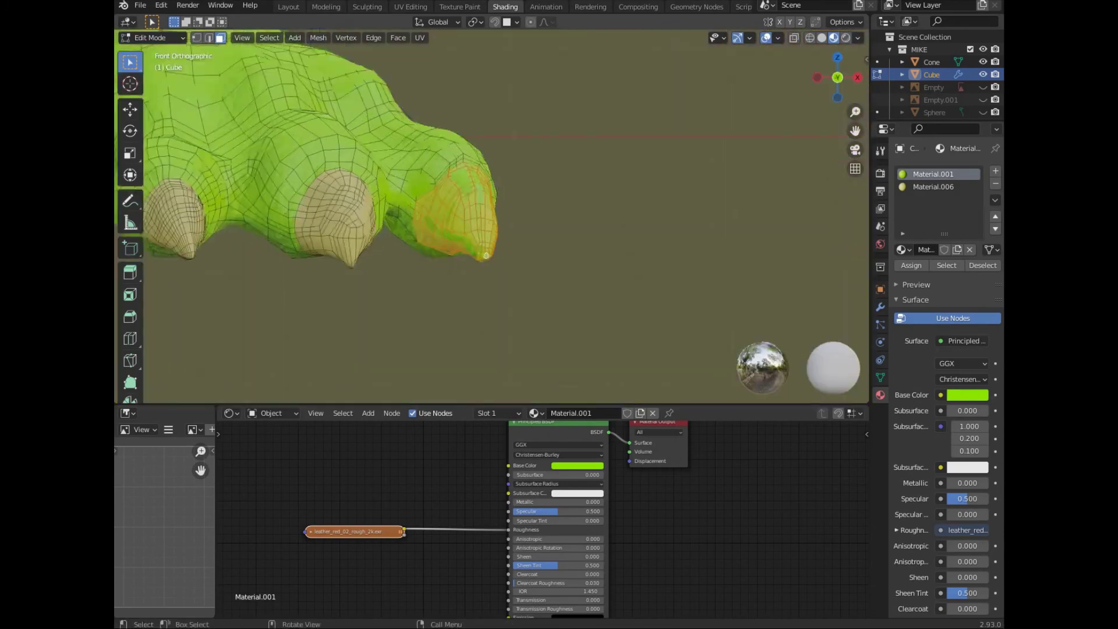
pyautogui.click(933, 187)
pyautogui.press('Tab')
# Return to the front view and re-enter Edit Mode with the green skin slot active
pyautogui.scroll(-5, 486, 255)
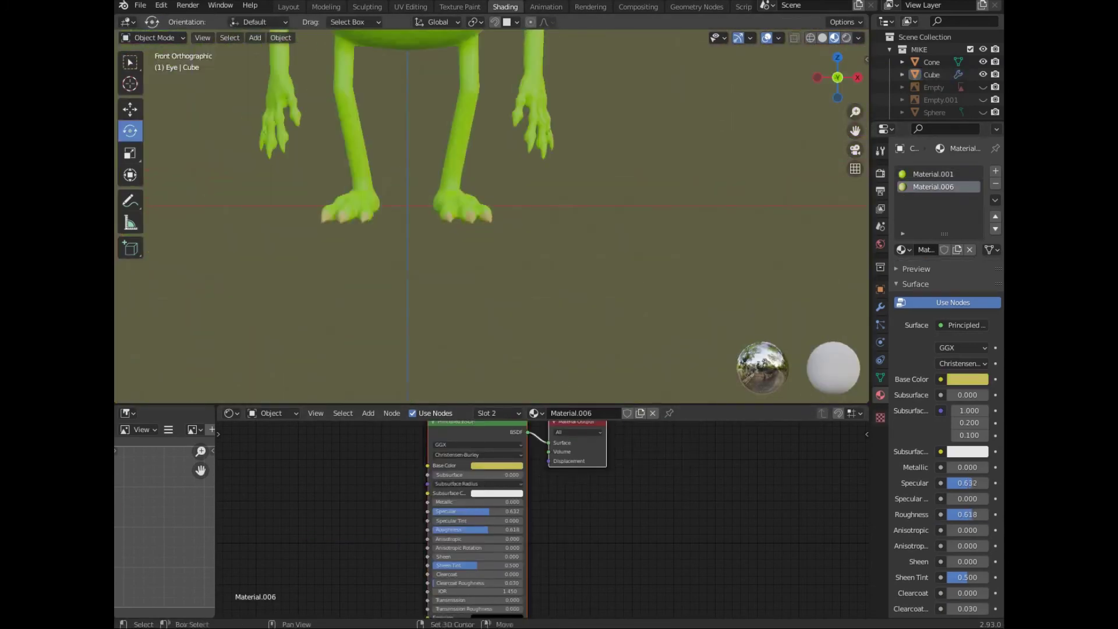
pyautogui.moveTo(486, 255); pyautogui.dragTo(501, 245, button='middle')
pyautogui.press('KP_1')
pyautogui.scroll(4, 492, 216)
pyautogui.scroll(4, 492, 216)
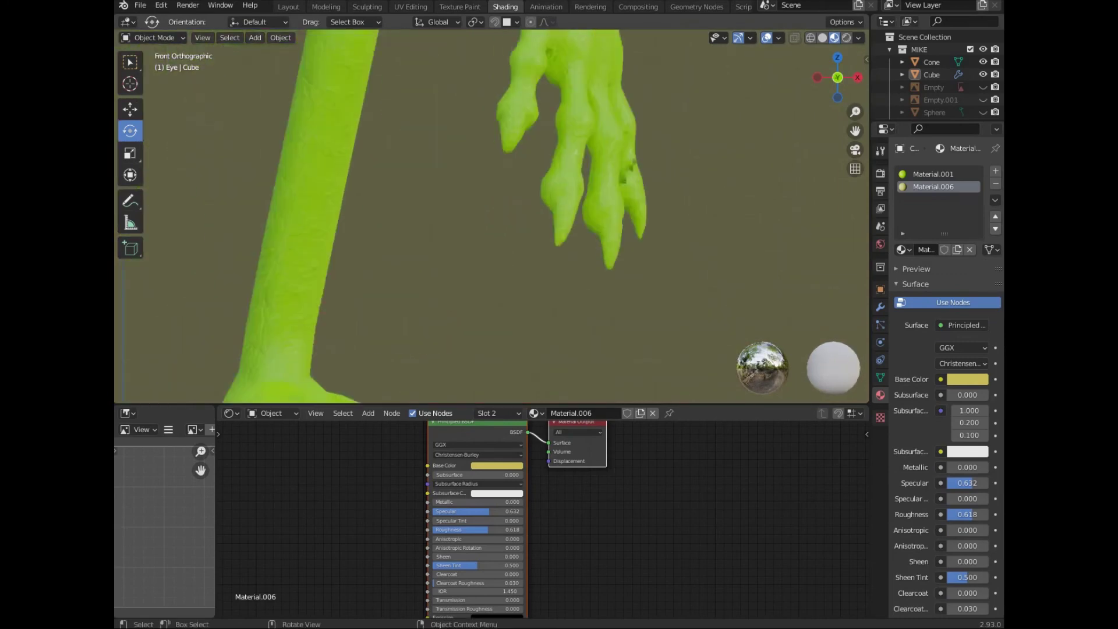
pyautogui.scroll(1, 492, 215)
pyautogui.press('Tab')
pyautogui.scroll(3, 492, 216)
pyautogui.click(934, 174)
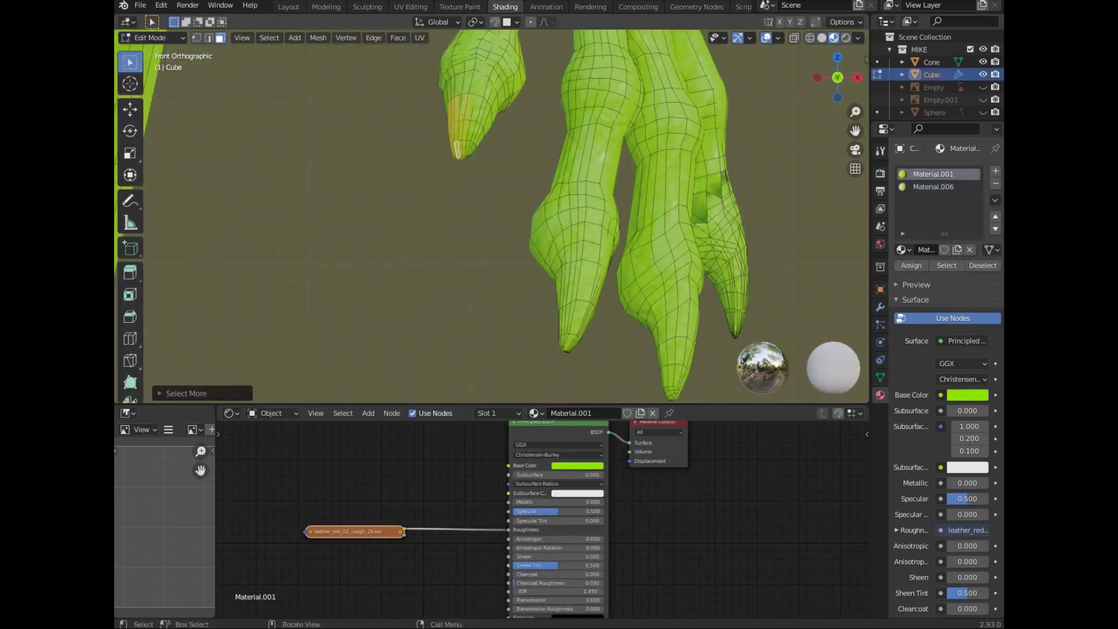
# Select the first fingertip's faces, assign the cream Material.006 and preview it in Object Mode
pyautogui.moveTo(492, 215); pyautogui.dragTo(559, 227, button='middle')
pyautogui.moveTo(345, 114); pyautogui.dragTo(682, 113, button='middle')
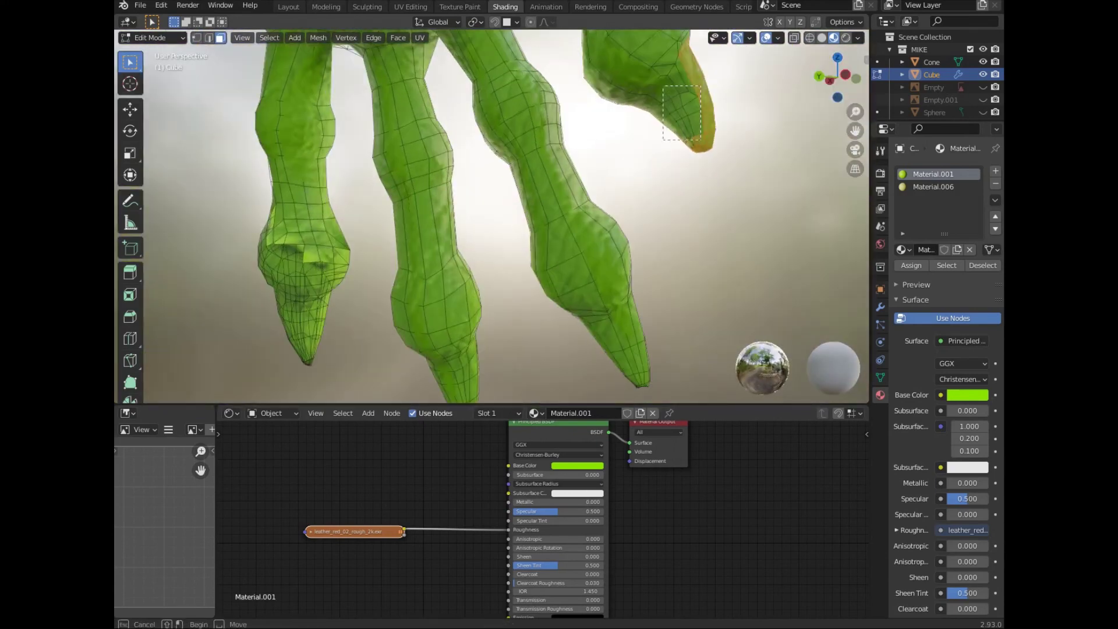
pyautogui.moveTo(663, 86); pyautogui.dragTo(701, 139)
pyautogui.moveTo(701, 140)
pyautogui.mouseDown(button='middle')
pyautogui.moveTo(640, 175)
pyautogui.moveTo(583, 186)
pyautogui.mouseUp(button='middle')
pyautogui.click(934, 186)
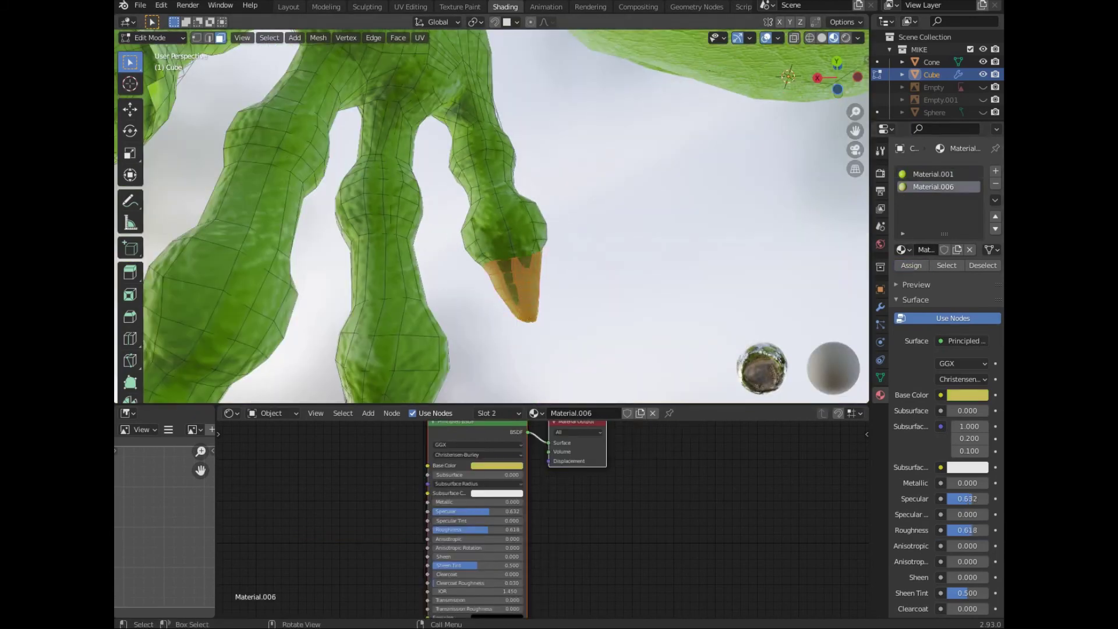
pyautogui.press('Tab')
# Select the next fingertip's faces in Edit Mode and assign the cream material
pyautogui.moveTo(492, 215); pyautogui.dragTo(582, 221, button='middle')
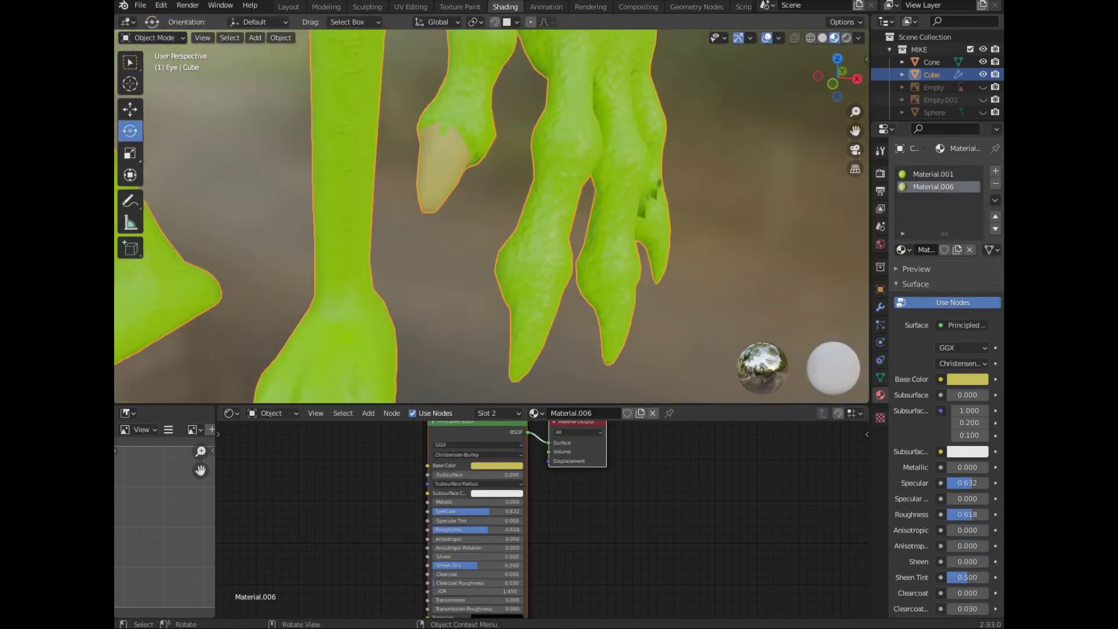
pyautogui.press('Tab')
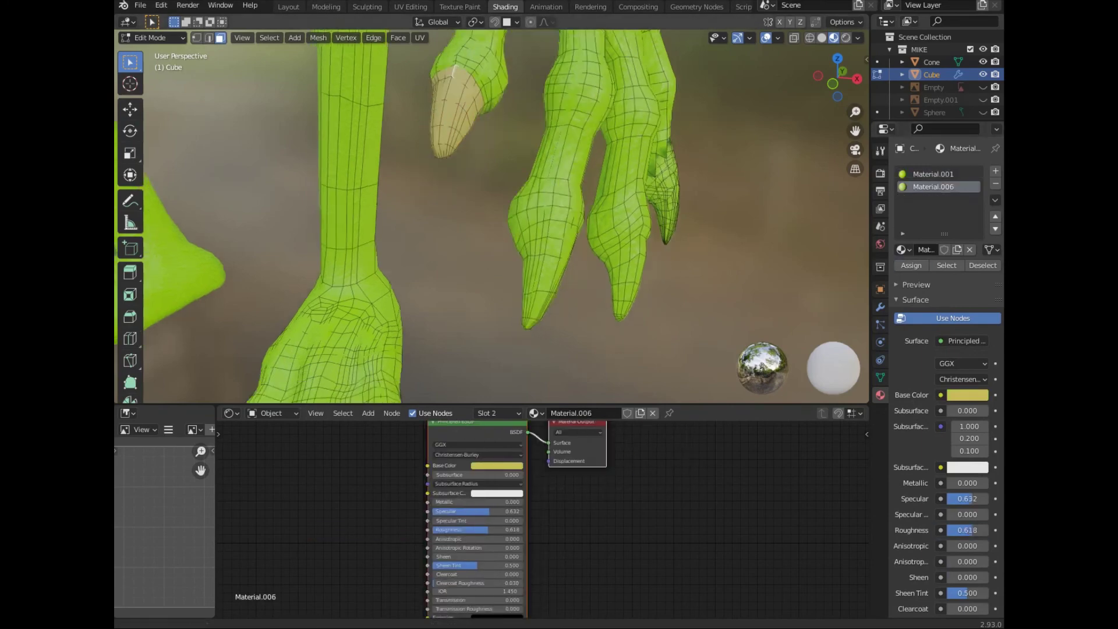
pyautogui.moveTo(582, 204); pyautogui.dragTo(640, 192, button='middle')
pyautogui.click(933, 173)
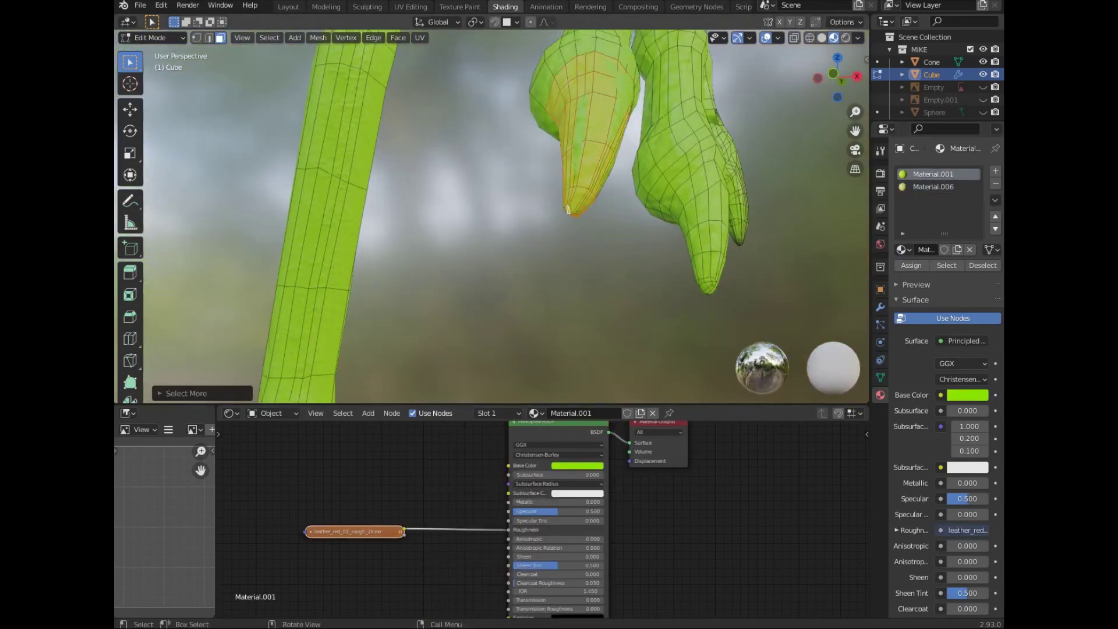
pyautogui.moveTo(568, 209); pyautogui.dragTo(618, 198, button='middle')
pyautogui.moveTo(297, 193); pyautogui.dragTo(393, 319)
pyautogui.moveTo(582, 204)
pyautogui.mouseDown(button='middle')
pyautogui.moveTo(641, 187)
pyautogui.moveTo(617, 198)
pyautogui.mouseUp(button='middle')
pyautogui.click(933, 186)
# Assign cream to the right and remaining claw tips, then view the monster from the front in Object Mode
pyautogui.moveTo(500, 216)
pyautogui.mouseDown(button='middle')
pyautogui.moveTo(524, 192)
pyautogui.moveTo(559, 210)
pyautogui.moveTo(536, 227)
pyautogui.moveTo(512, 215)
pyautogui.mouseUp(button='middle')
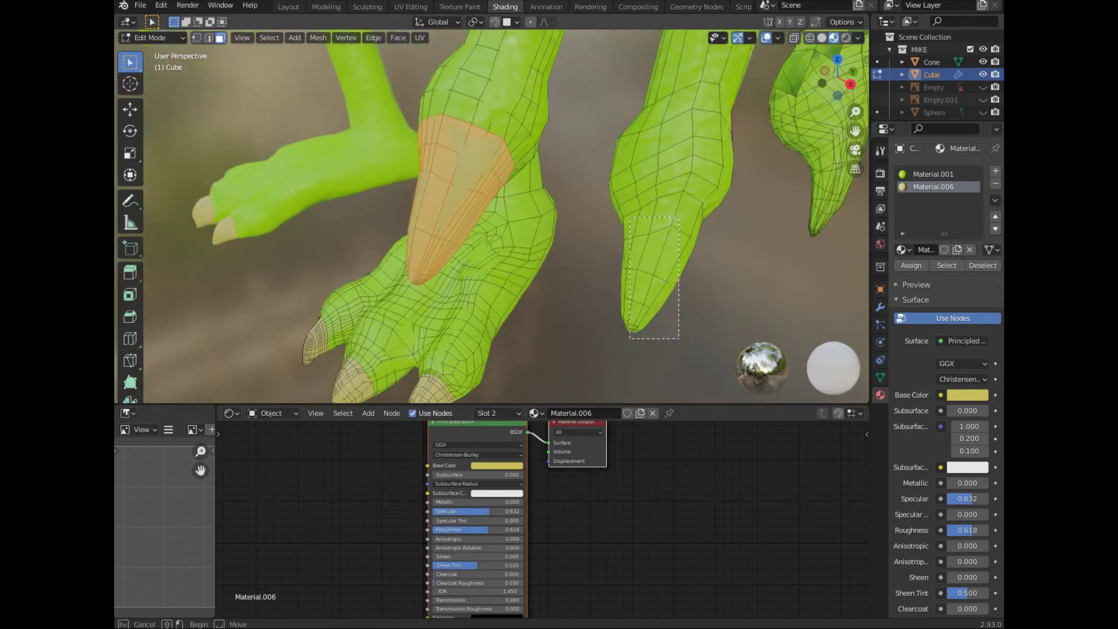
pyautogui.moveTo(679, 338); pyautogui.dragTo(679, 338)
pyautogui.moveTo(679, 338)
pyautogui.mouseDown(button='middle')
pyautogui.moveTo(582, 250)
pyautogui.moveTo(548, 186)
pyautogui.moveTo(524, 221)
pyautogui.moveTo(489, 186)
pyautogui.moveTo(623, 309)
pyautogui.moveTo(474, 355)
pyautogui.moveTo(491, 140)
pyautogui.mouseUp(button='middle')
pyautogui.press('KP_1')
pyautogui.scroll(3, 583, 326)
pyautogui.scroll(3, 583, 326)
pyautogui.press('b')
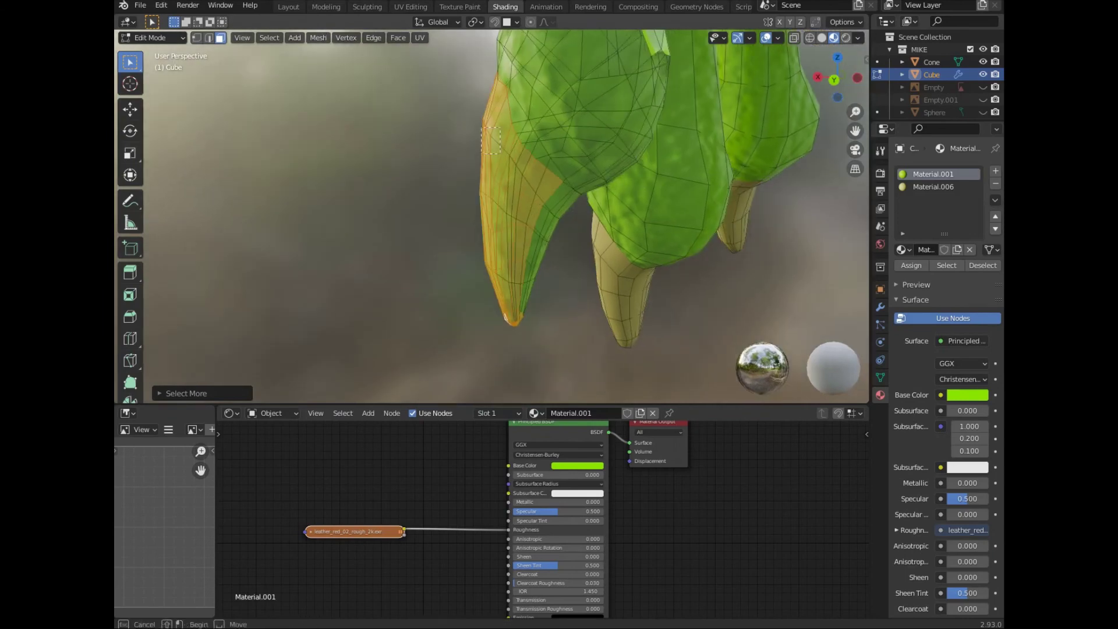
pyautogui.moveTo(505, 317)
pyautogui.mouseDown(button='middle')
pyautogui.moveTo(430, 293)
pyautogui.moveTo(460, 274)
pyautogui.moveTo(481, 310)
pyautogui.moveTo(499, 263)
pyautogui.mouseUp(button='middle')
pyautogui.click(934, 186)
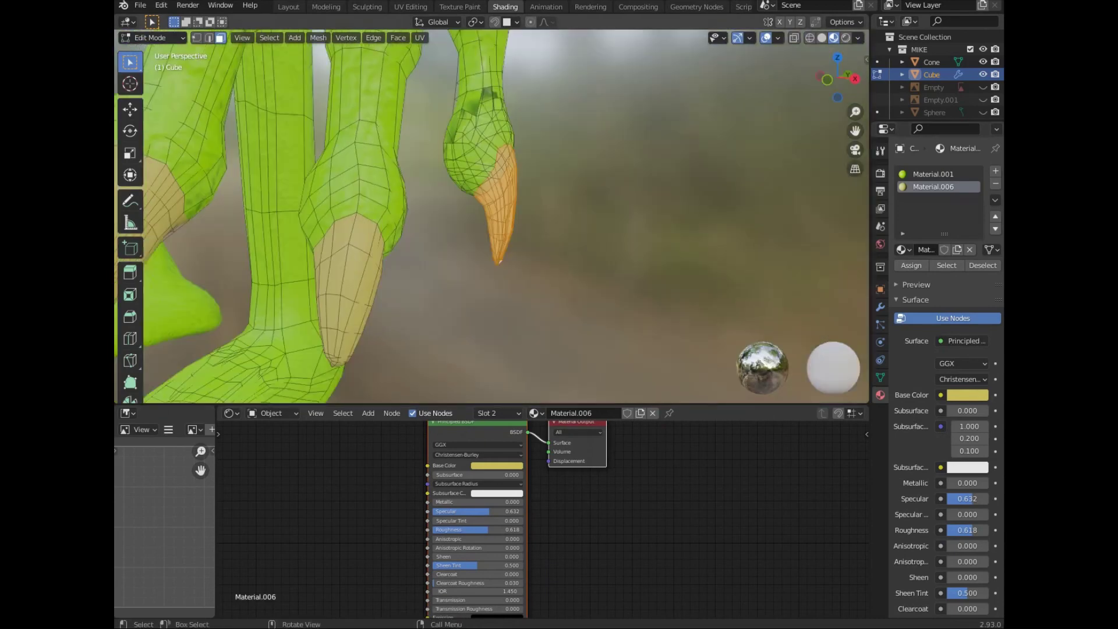
pyautogui.press('Tab')
pyautogui.scroll(-5, 499, 263)
pyautogui.press('KP_1')
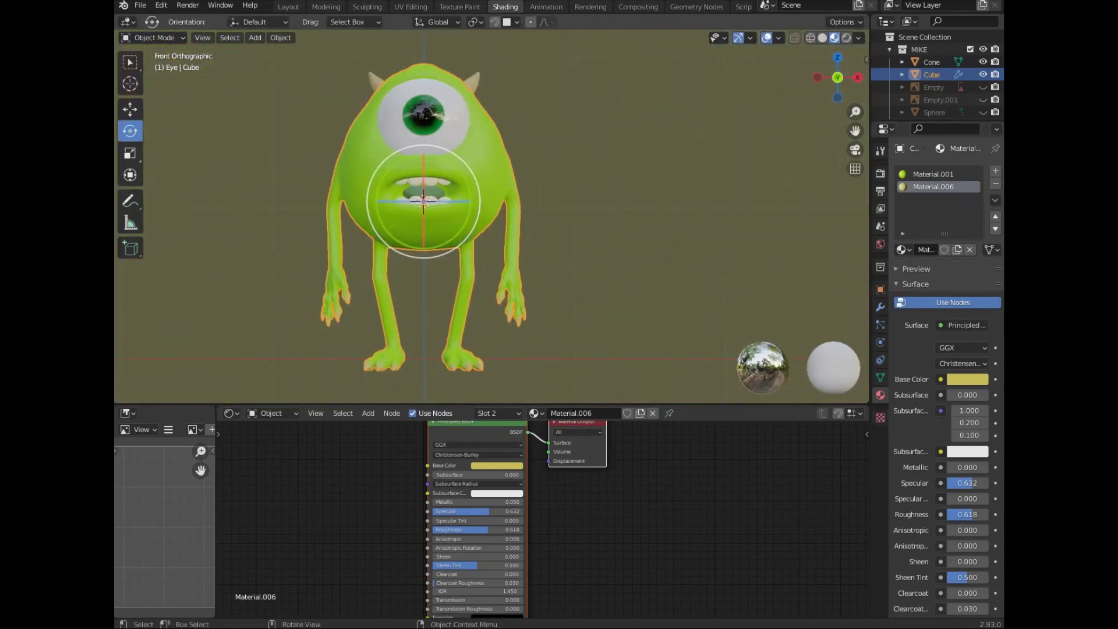
# Deselect the body and toggle the shading preview of the finished monster
pyautogui.click(822, 37)
pyautogui.scroll(2, 492, 217)
pyautogui.hotkey('alt', 'a')
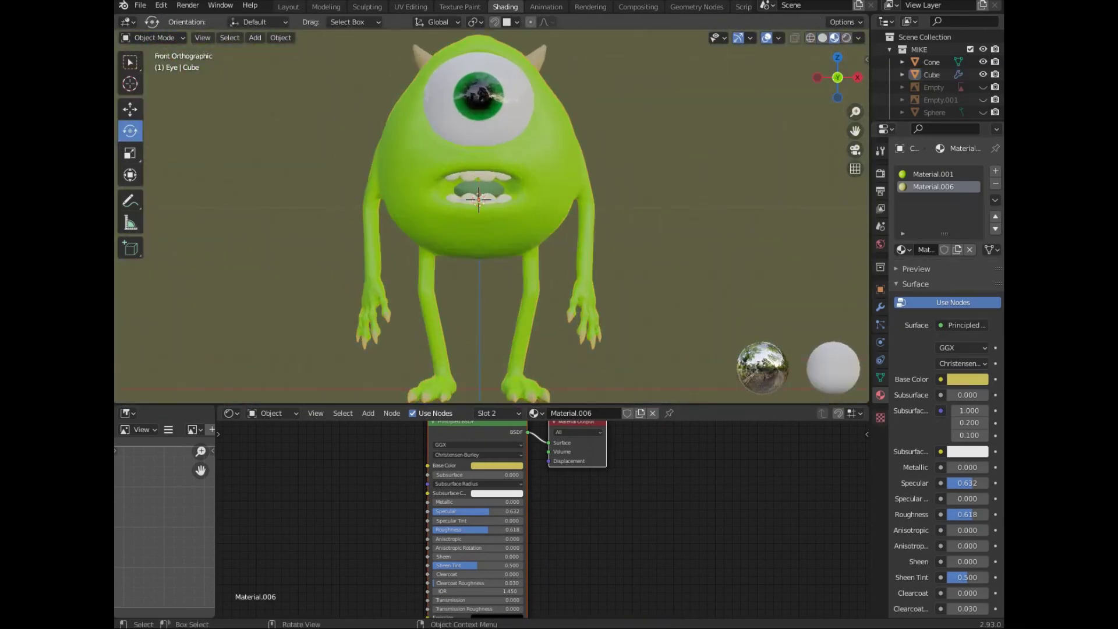